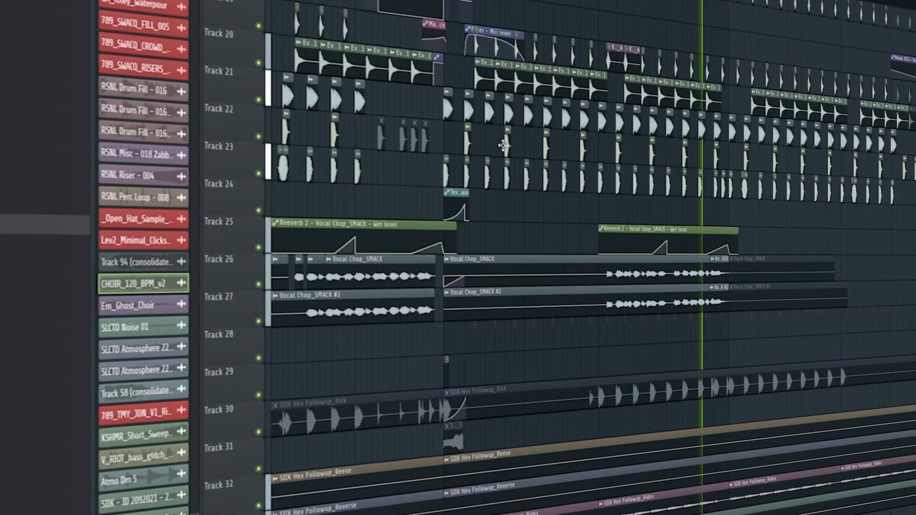
# Step: Review the playlist arrangement from track 26 down to track 73 during playback
pyautogui.scroll(7, 503, 146)
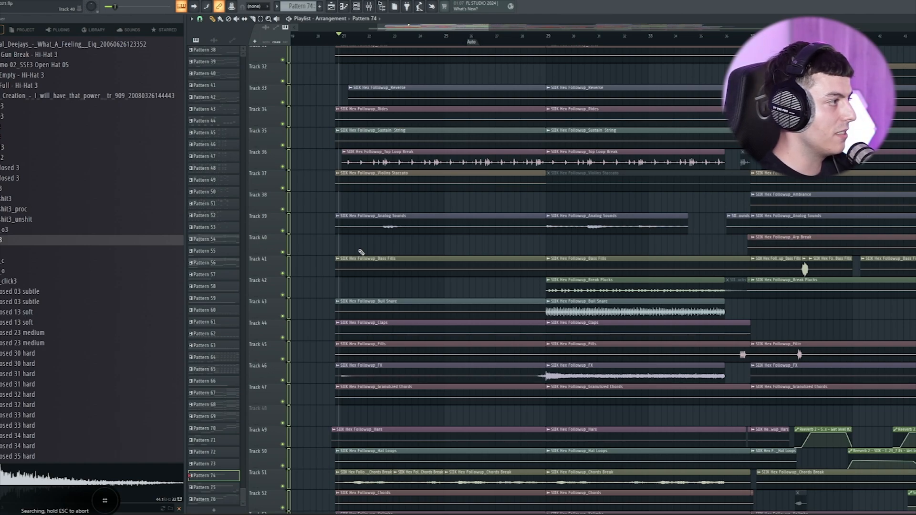
pyautogui.scroll(5, 552, 133)
pyautogui.scroll(-3, 553, 132)
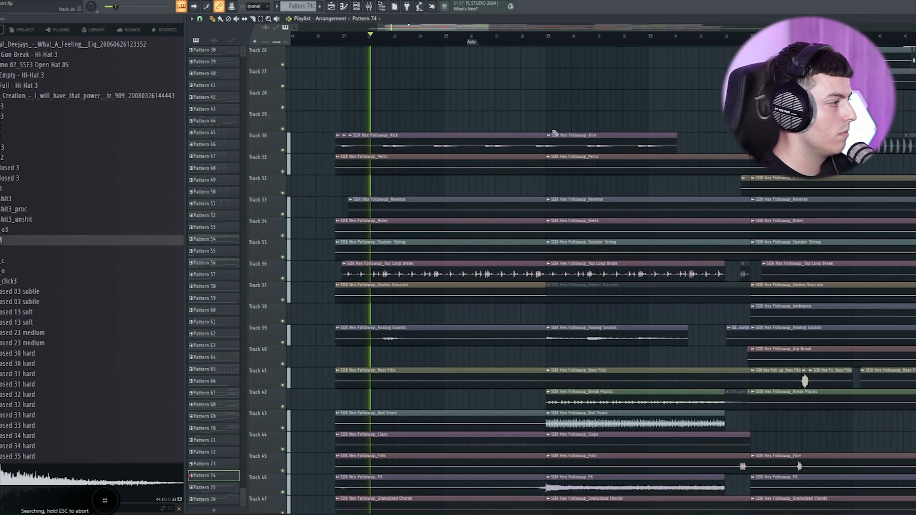
pyautogui.scroll(-6, 552, 132)
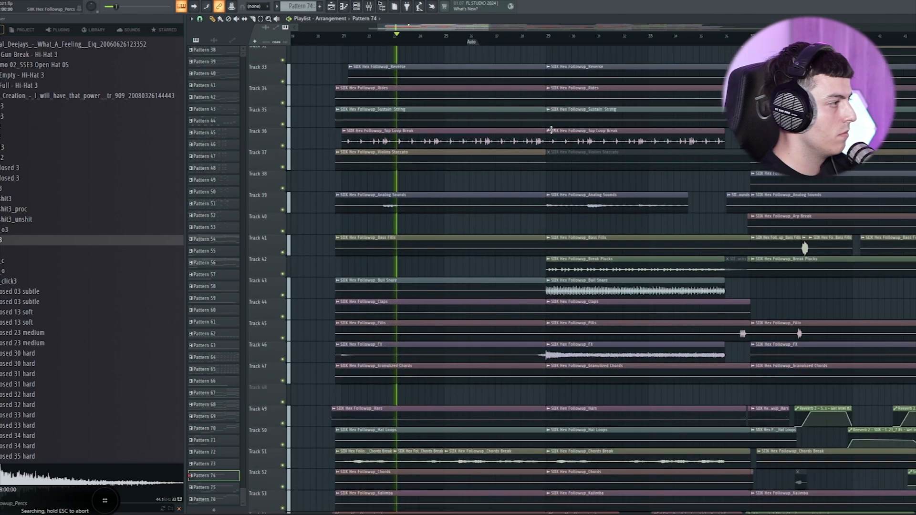
pyautogui.scroll(-2, 552, 131)
pyautogui.scroll(-2, 553, 134)
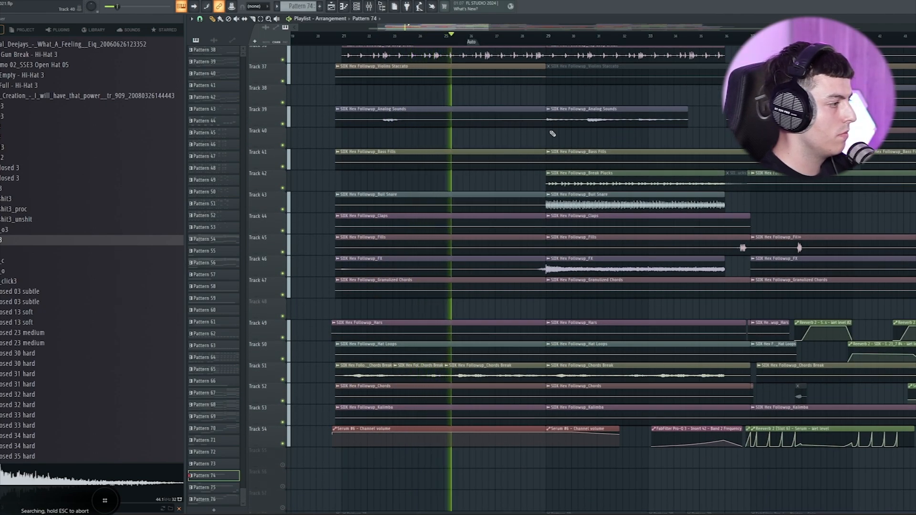
pyautogui.scroll(-17, 429, 188)
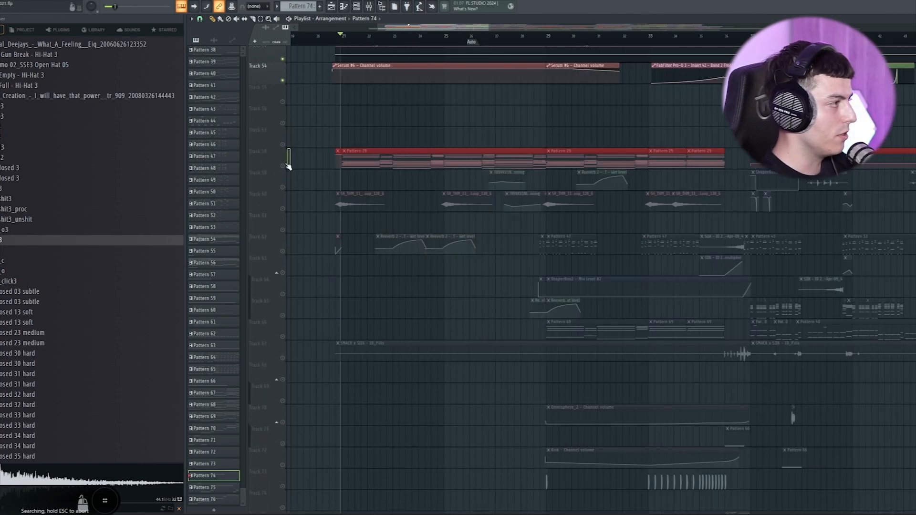
# Step: Unsolo track 58 and open its Pattern 29 clip in the piano roll together with the channel rack
pyautogui.rightClick(288, 165)
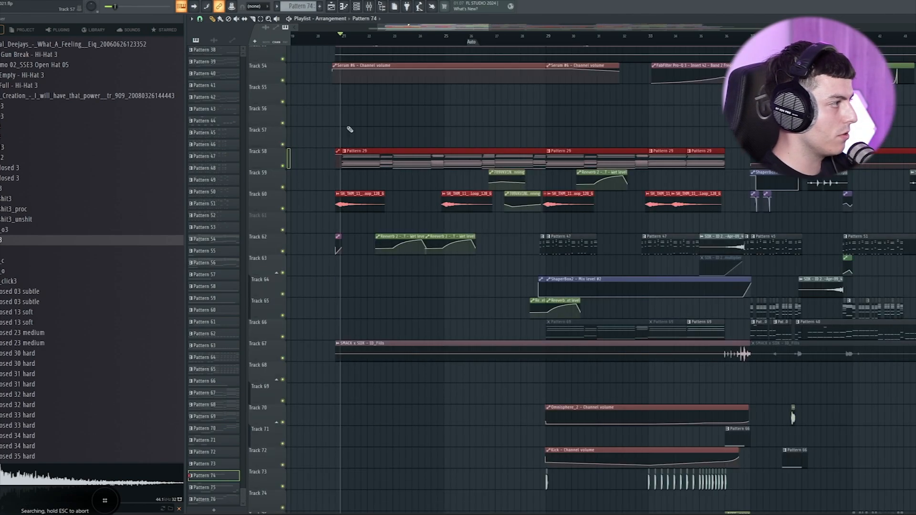
pyautogui.doubleClick(396, 159)
pyautogui.press('F6')
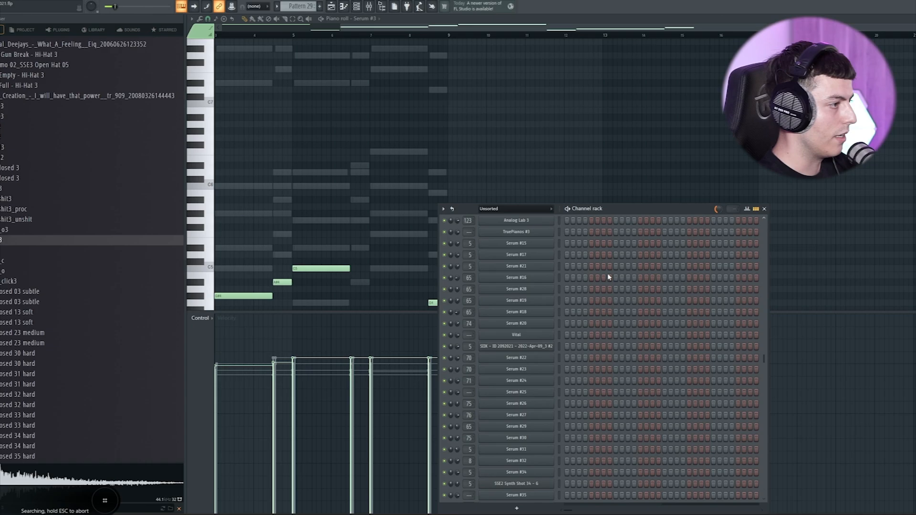
# Step: Show the Analog Lab 3 #2 channel's notes in the piano roll and play them
pyautogui.scroll(1, 606, 279)
pyautogui.scroll(-12, 605, 279)
pyautogui.click(603, 280)
pyautogui.press('space')
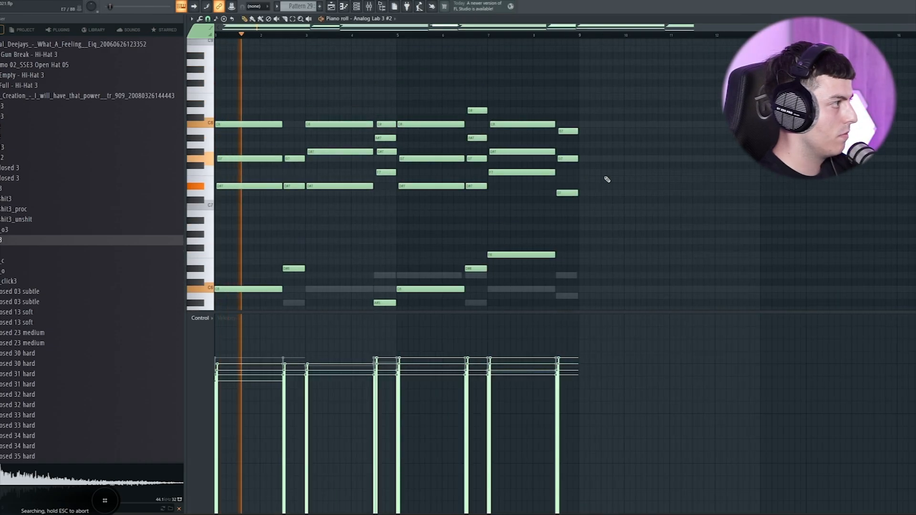
pyautogui.scroll(-2, 606, 178)
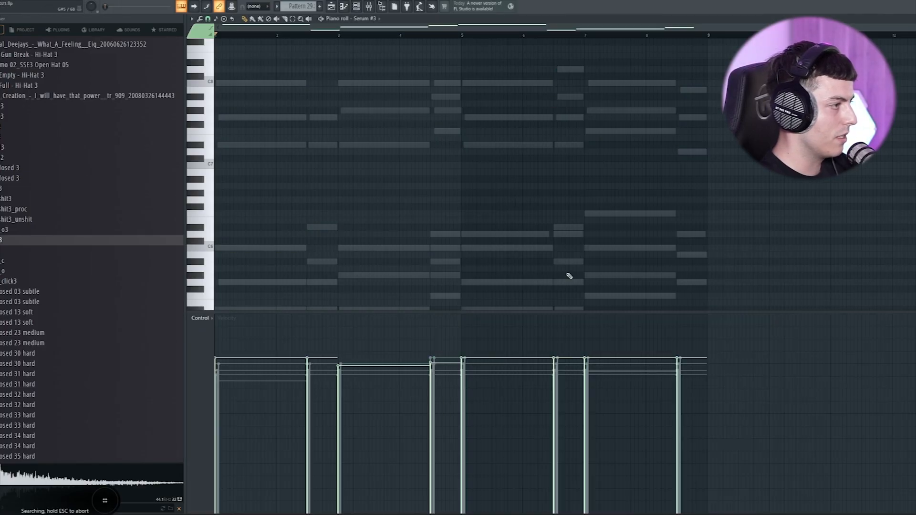
# Step: Show the Serum #3 channel's notes in the piano roll and play them
pyautogui.click(568, 272)
pyautogui.scroll(-5, 513, 242)
pyautogui.scroll(-1, 518, 190)
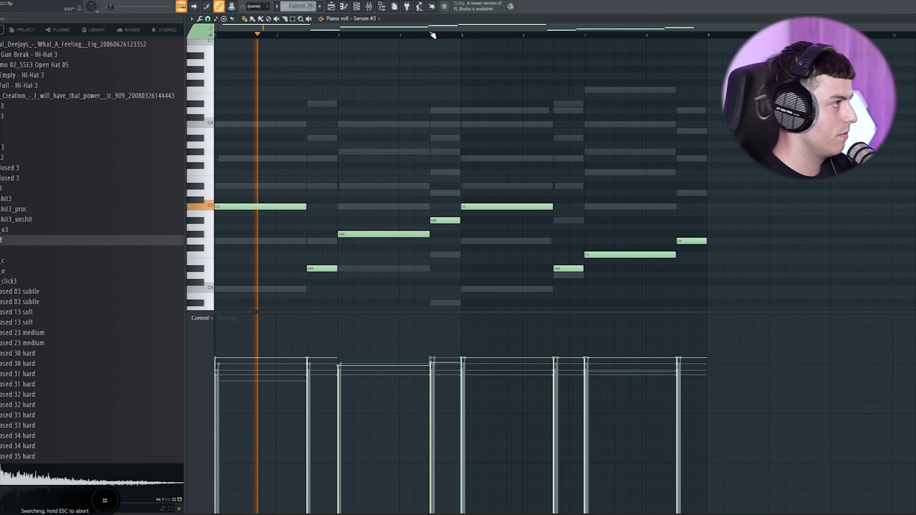
# Step: Inspect the effects settings of the Serum #3 instrument, then return to the channel rack
pyautogui.scroll(-2, 420, 152)
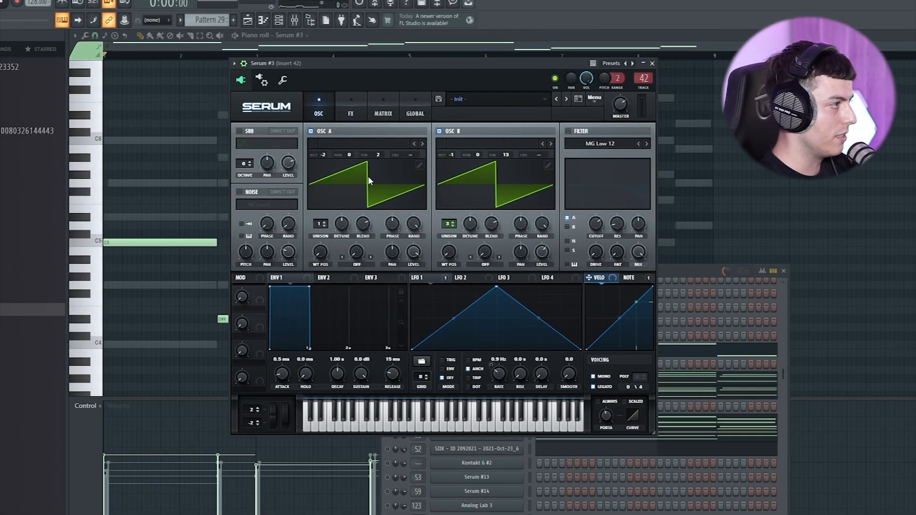
pyautogui.click(416, 82)
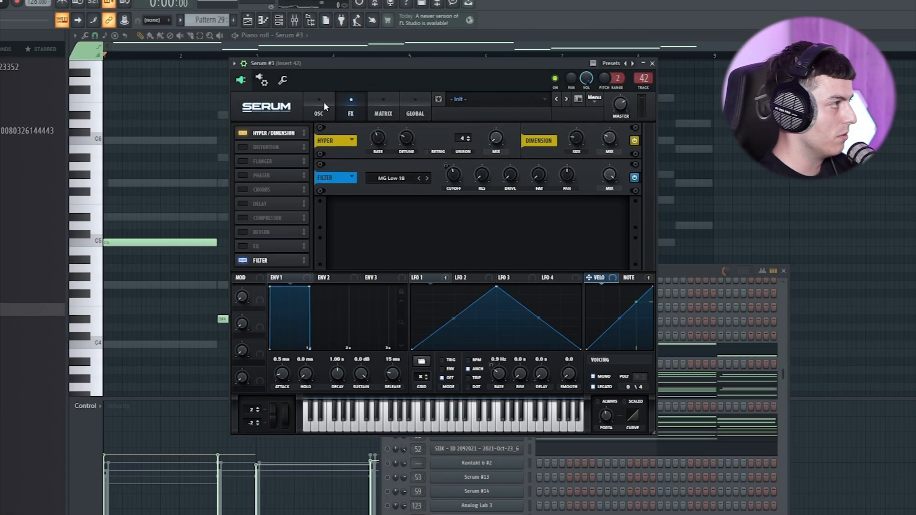
pyautogui.click(671, 275)
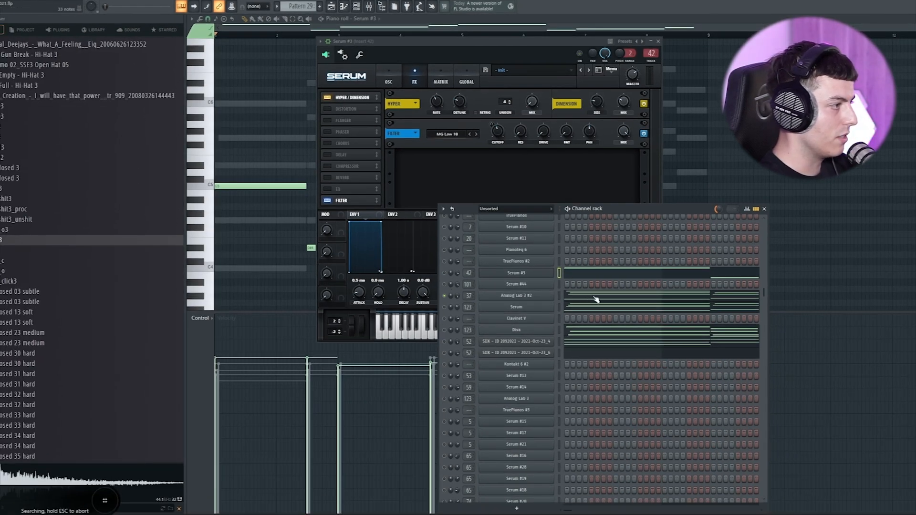
# Step: Open the Analog Lab 3 #2 and Serum instruments from the channel rack and audition each one on its own
pyautogui.click(542, 296)
pyautogui.press('space')
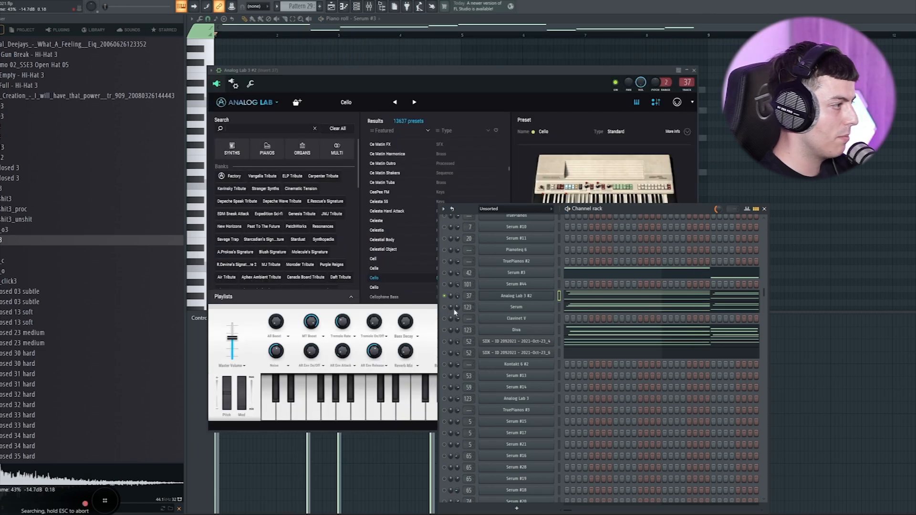
pyautogui.click(516, 307)
pyautogui.click(661, 207)
pyautogui.press('space')
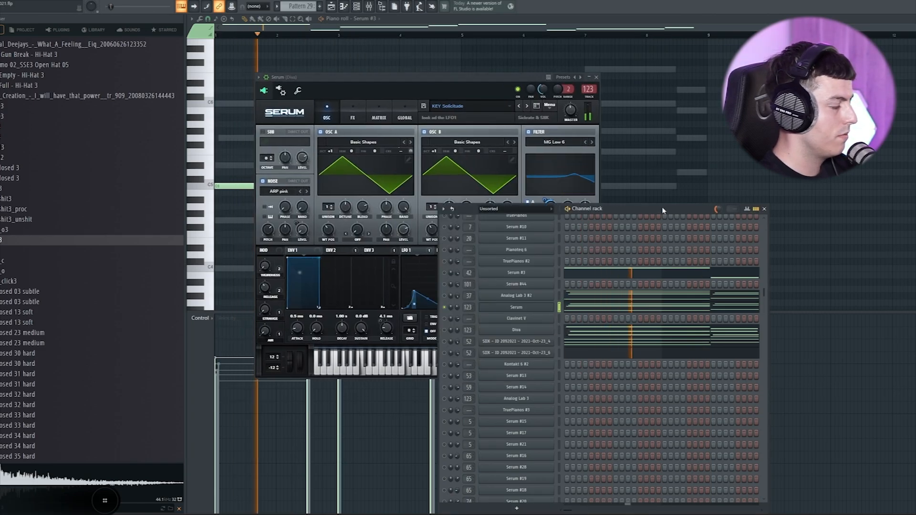
# Step: Open the Diva instrument and audition its part of the pattern on its own
pyautogui.click(524, 332)
pyautogui.press('space')
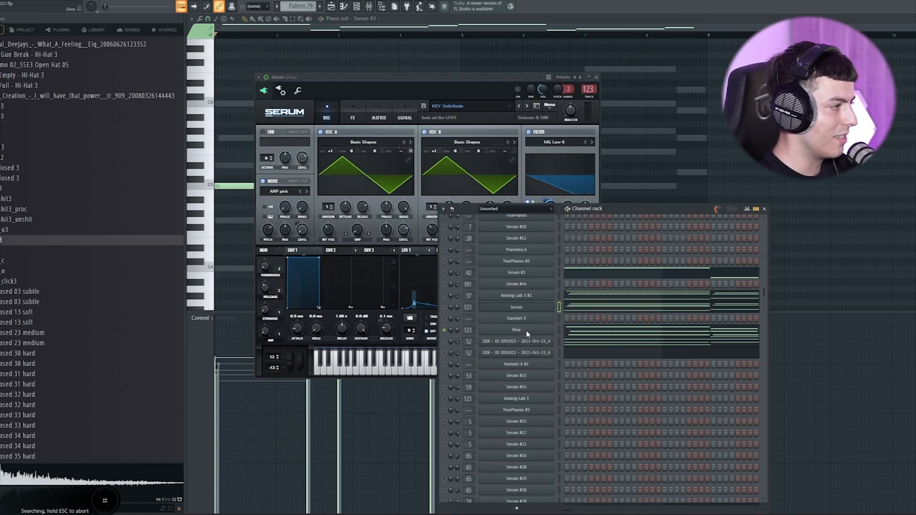
pyautogui.click(672, 208)
pyautogui.press('space')
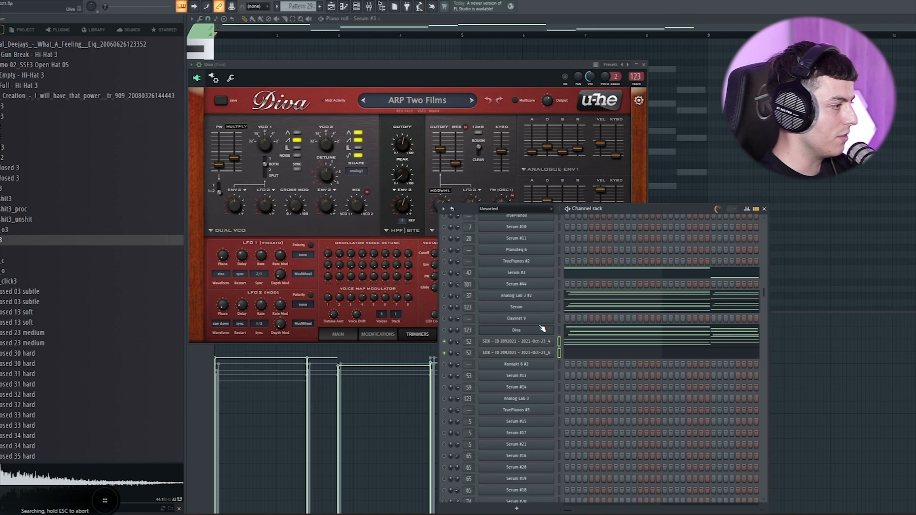
# Step: Show the notes of the SIIK - ID 2092021 - 2021-Oct-23_4 channel and zoom to fit them in the piano roll
pyautogui.click(577, 344)
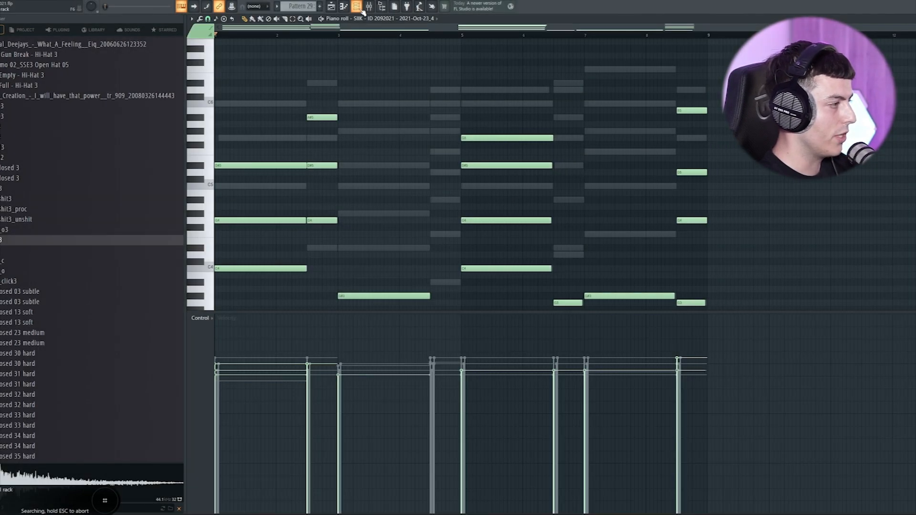
pyautogui.press('F6')
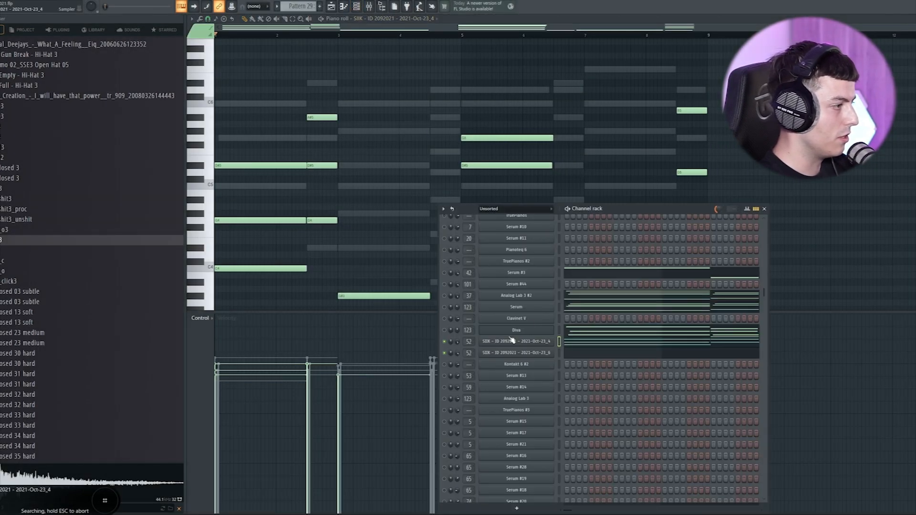
pyautogui.keyDown('ctrl'); pyautogui.rightClick(344, 73); pyautogui.keyUp('ctrl')
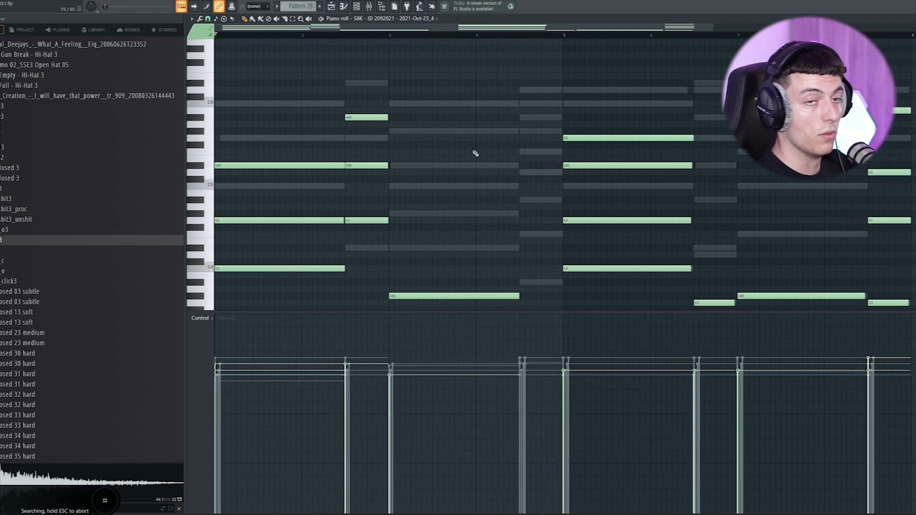
# Step: Show the notes of the SIIK - ID 2092021 - 2021-Oct-23_6 channel in the piano roll
pyautogui.press('F6')
pyautogui.click(575, 353)
pyautogui.scroll(-2, 446, 173)
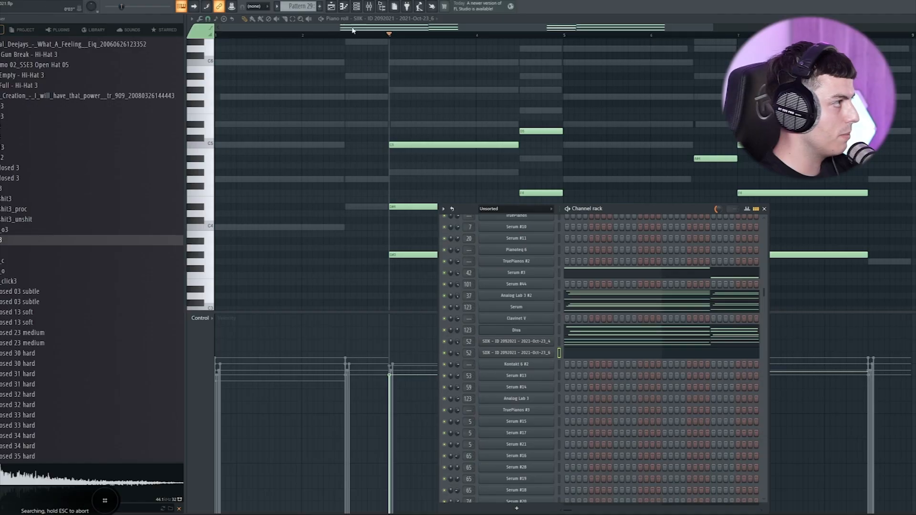
# Step: Return to the playlist and set the playback position to bar 21
pyautogui.click(334, 7)
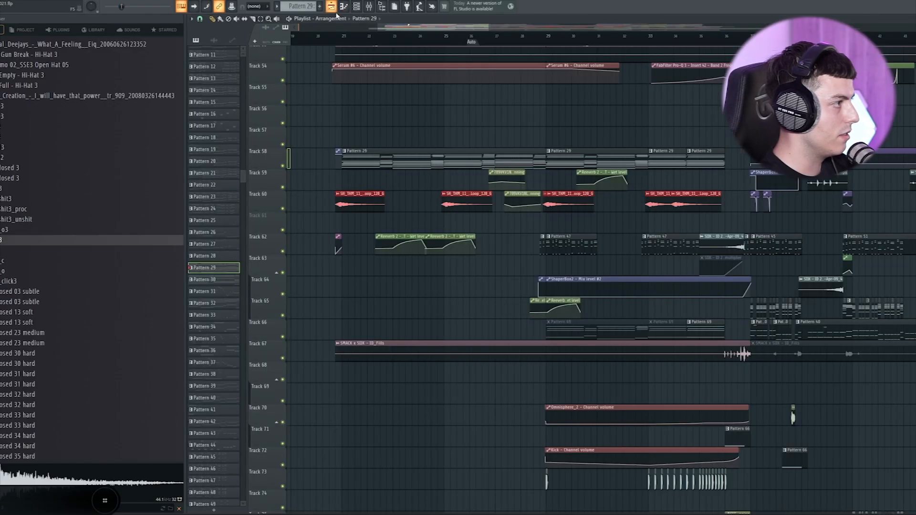
pyautogui.click(339, 43)
pyautogui.scroll(-3, 329, 119)
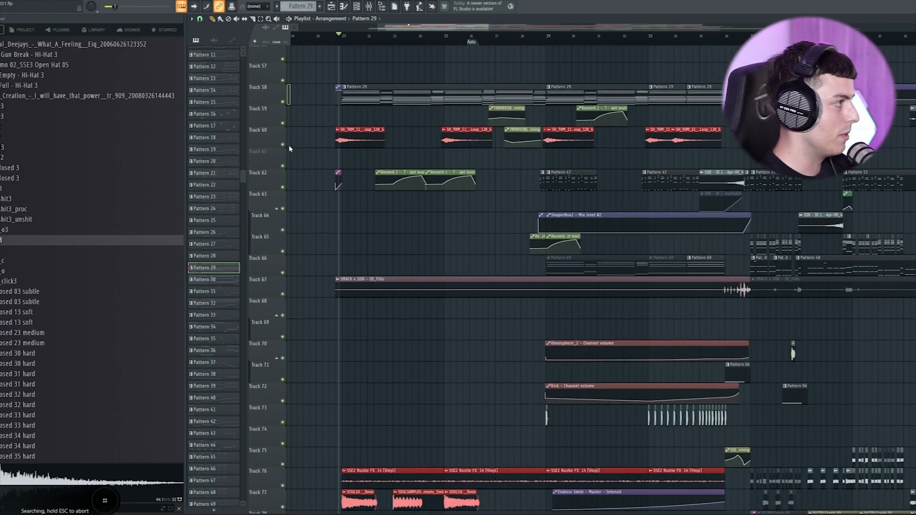
# Step: Solo tracks 60 and 77 in the playlist and listen to their red audio clips
pyautogui.rightClick(283, 145)
pyautogui.scroll(-2, 288, 384)
pyautogui.click(282, 464)
pyautogui.press('space')
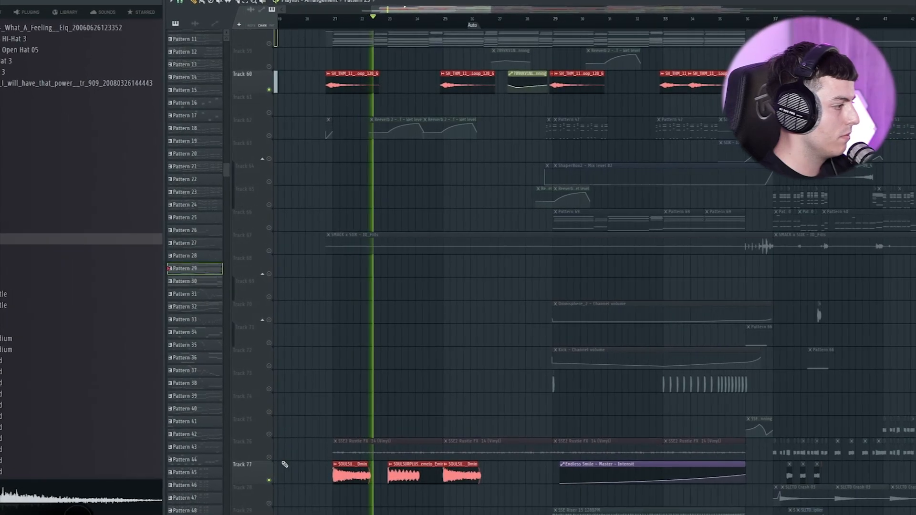
pyautogui.scroll(-3, 470, 320)
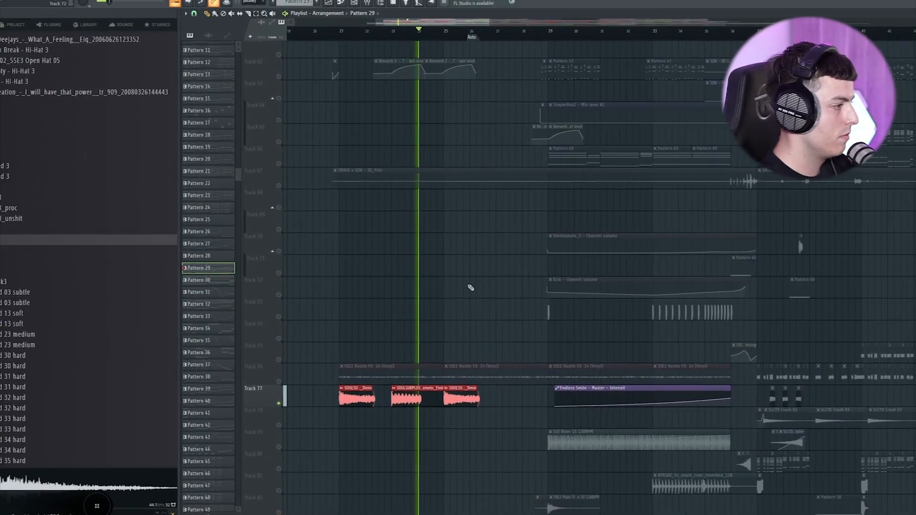
pyautogui.press('space')
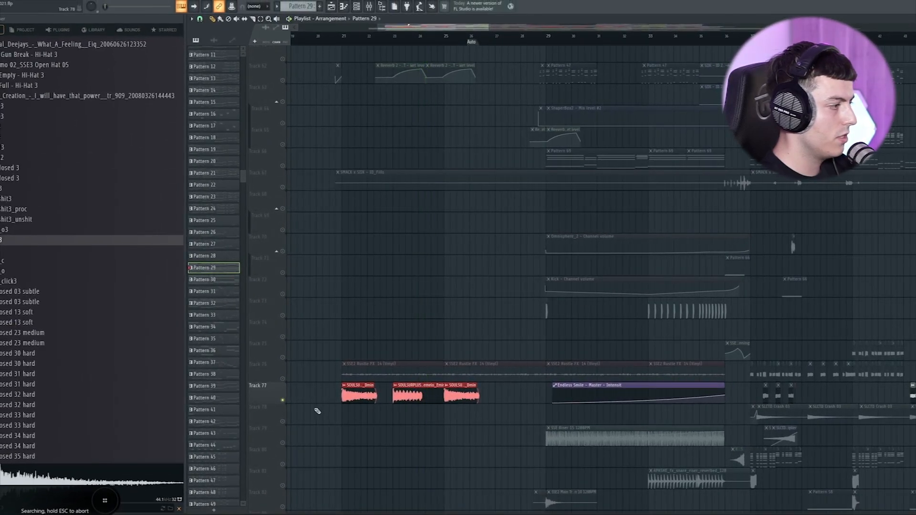
# Step: Listen to the vinyl, noise and atmosphere layers on tracks 76, 85 and 121 with the other tracks muted
pyautogui.scroll(-9, 284, 382)
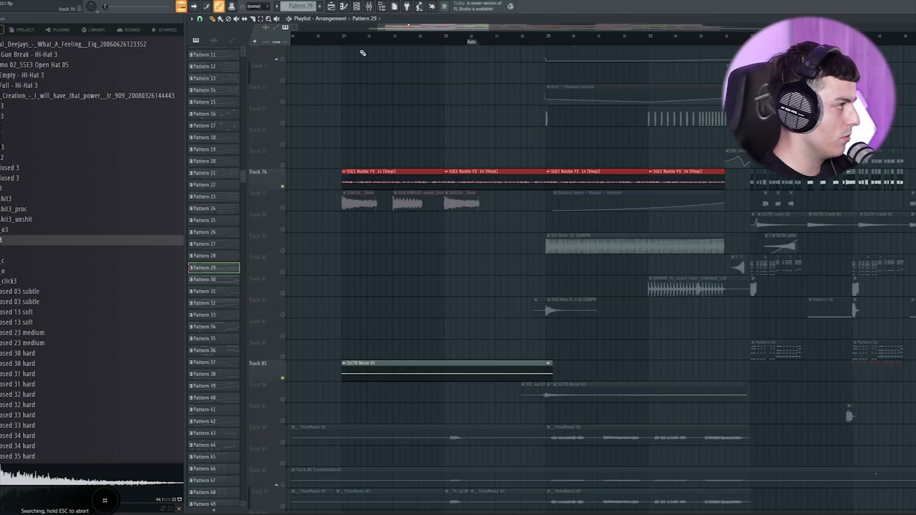
pyautogui.press('space')
pyautogui.scroll(-16, 451, 219)
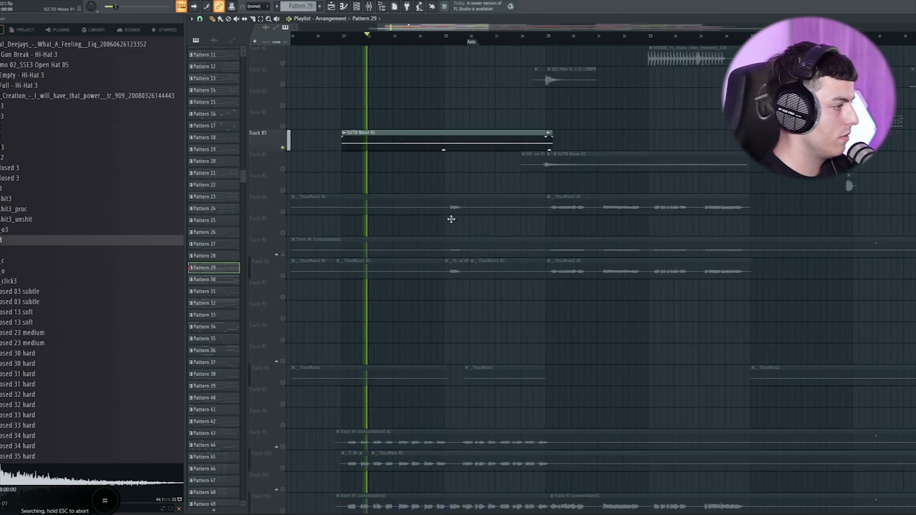
pyautogui.scroll(-19, 452, 217)
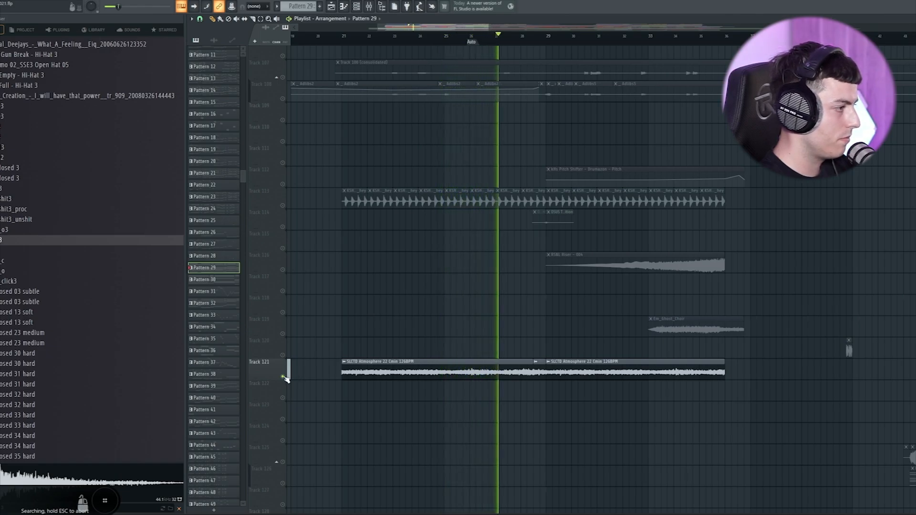
# Step: Solo the vocal track group from track 99 to track 107 and listen to it
pyautogui.scroll(17, 462, 164)
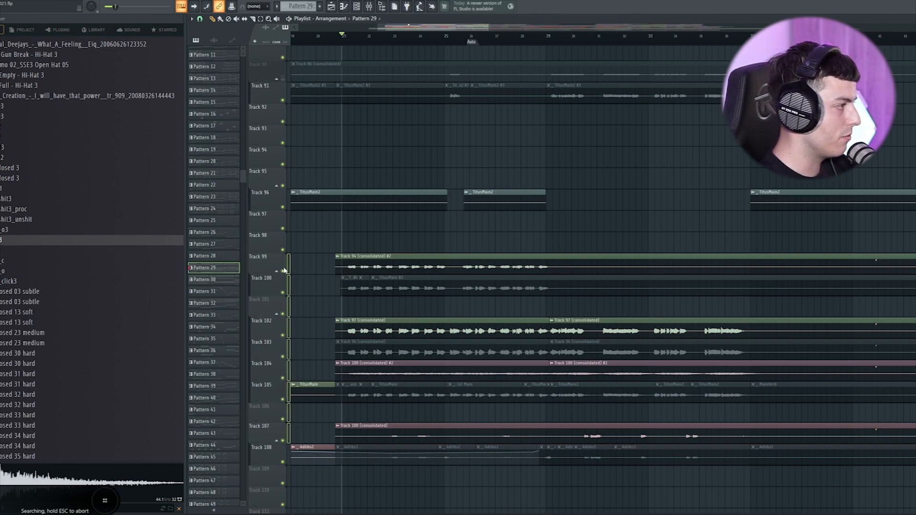
pyautogui.rightClick(283, 271)
pyautogui.scroll(1, 390, 29)
pyautogui.press('space')
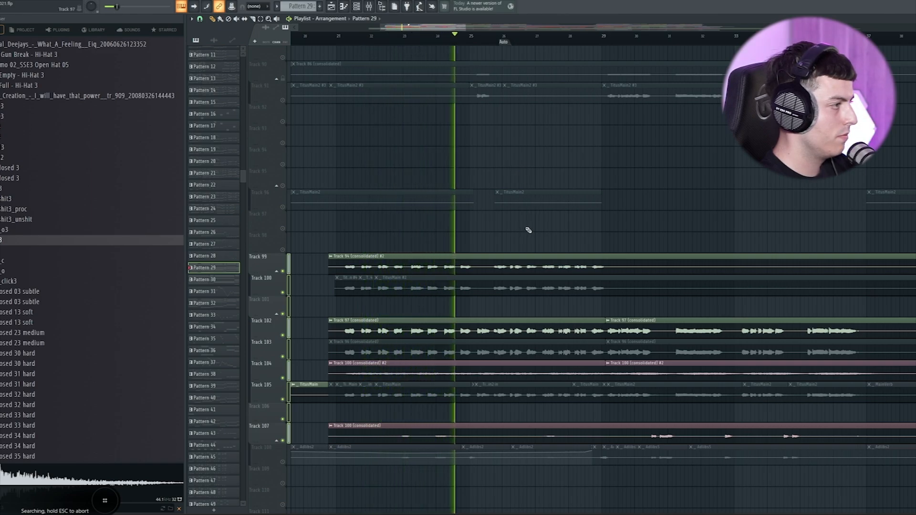
pyautogui.press('space')
# Step: Unsolo the vocal group and play the full arrangement while reviewing the tracks up to track 54
pyautogui.rightClick(284, 272)
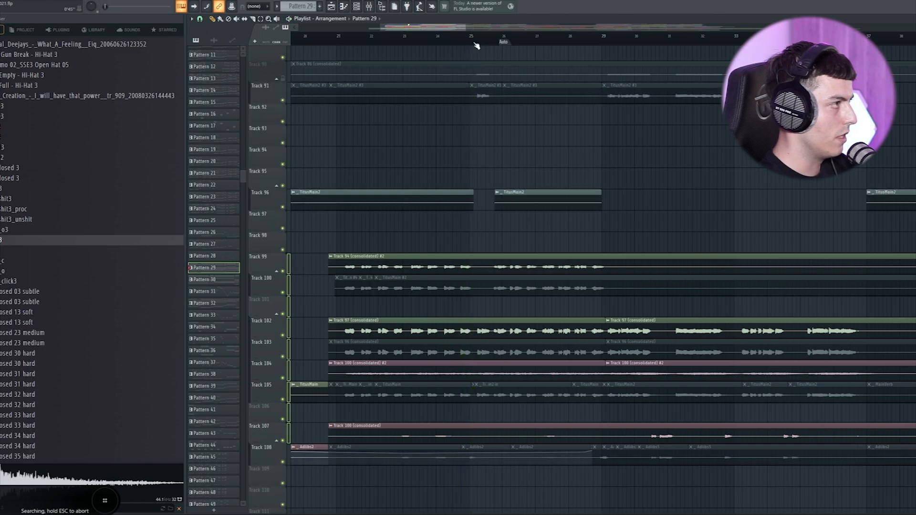
pyautogui.press('space')
pyautogui.moveTo(462, 28); pyautogui.dragTo(472, 28)
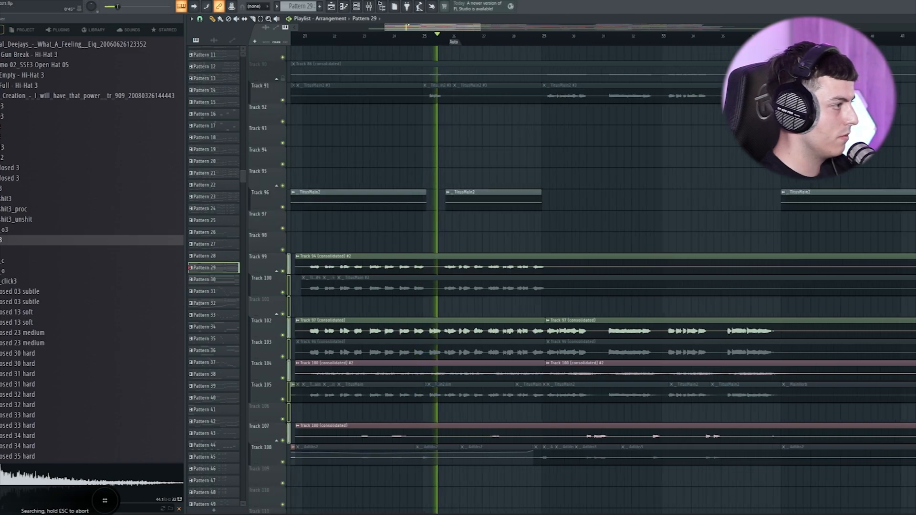
pyautogui.scroll(5, 519, 138)
pyautogui.scroll(5, 519, 141)
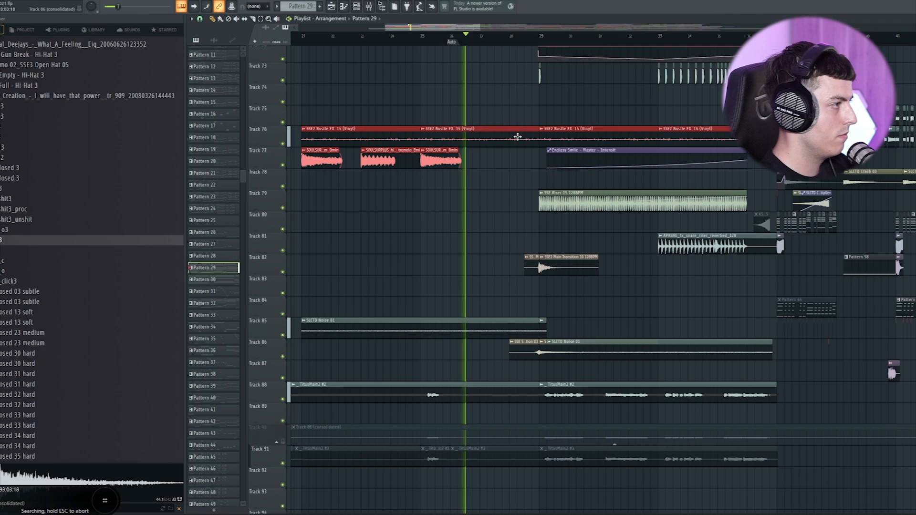
pyautogui.scroll(3, 521, 144)
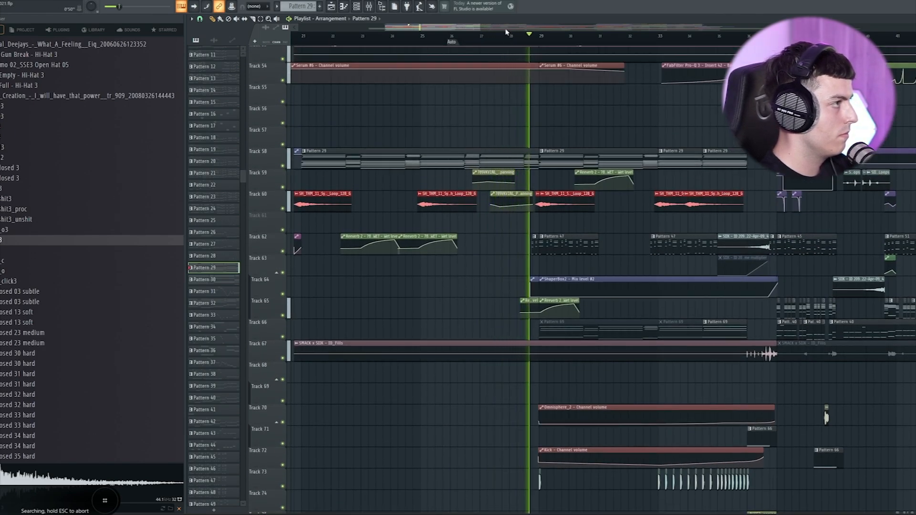
# Step: Stop playback and review the build-up clips and automation across tracks 49 to 82
pyautogui.hscroll(2, 515, 146)
pyautogui.scroll(-3, 511, 150)
pyautogui.press('space')
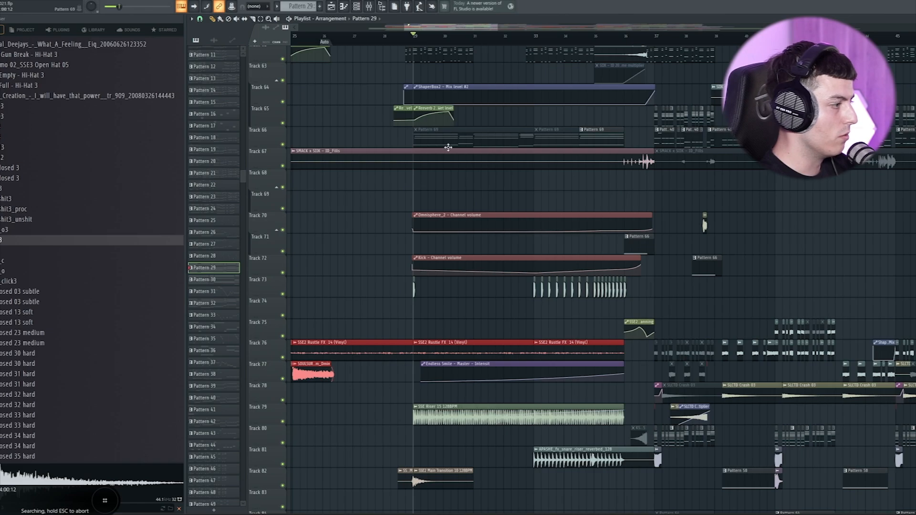
pyautogui.scroll(-3, 448, 147)
pyautogui.scroll(7, 475, 136)
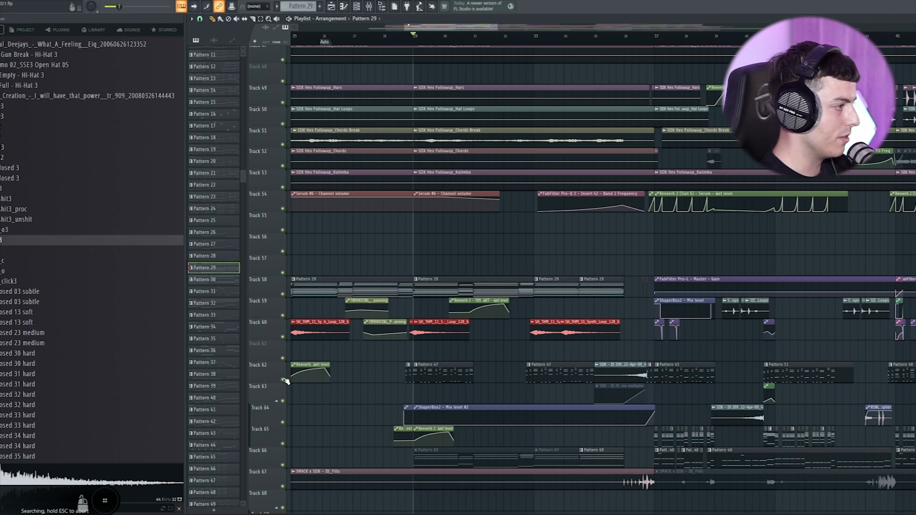
# Step: Listen to the riser, transition and noise layers on tracks 79, 82 and 86 with the other tracks muted
pyautogui.press('space')
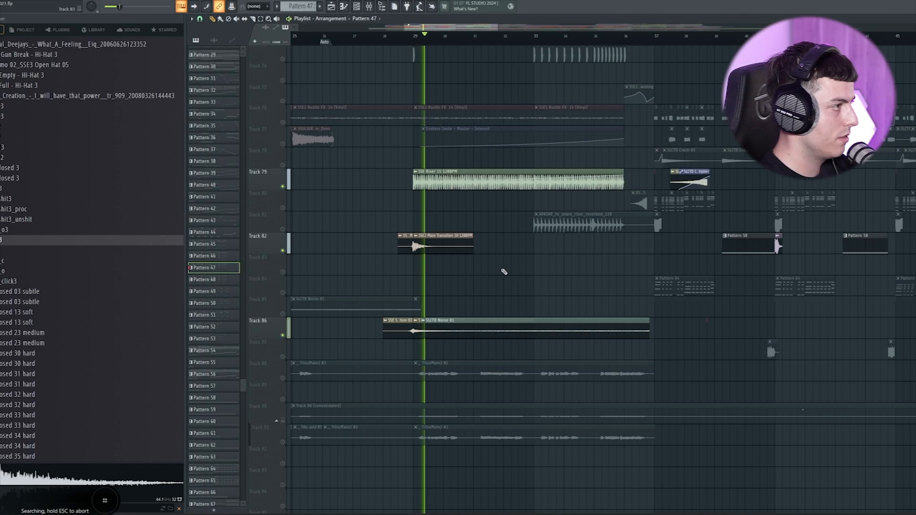
pyautogui.scroll(-4, 499, 267)
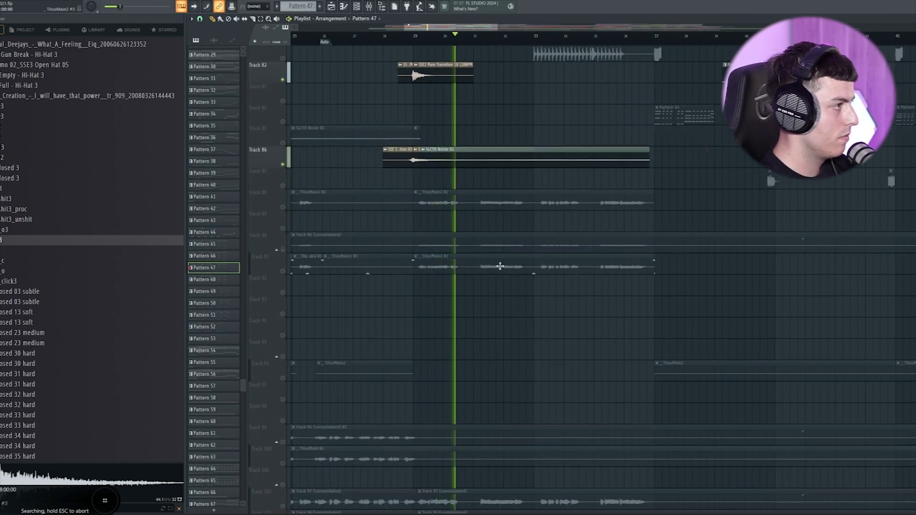
pyautogui.scroll(-8, 500, 266)
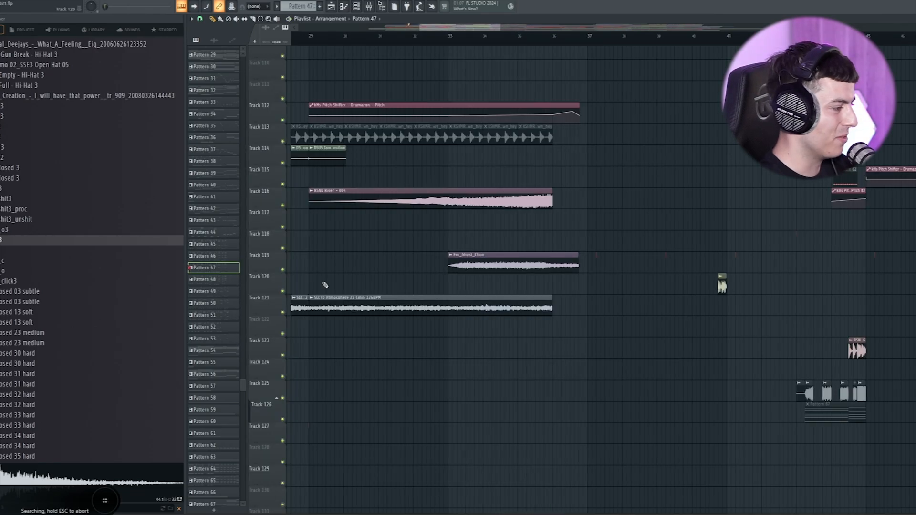
# Step: Solo the snare fill on track 134 and listen to it from bar 33
pyautogui.scroll(-5, 271, 252)
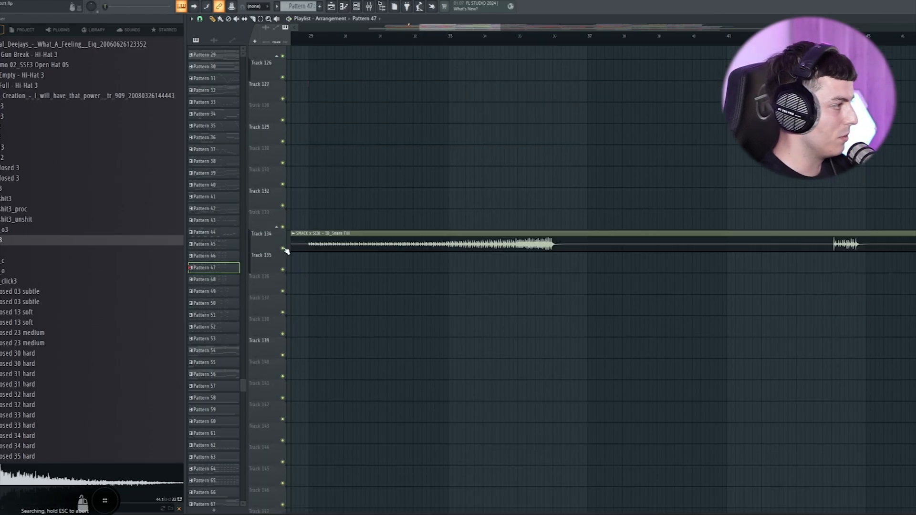
pyautogui.rightClick(284, 249)
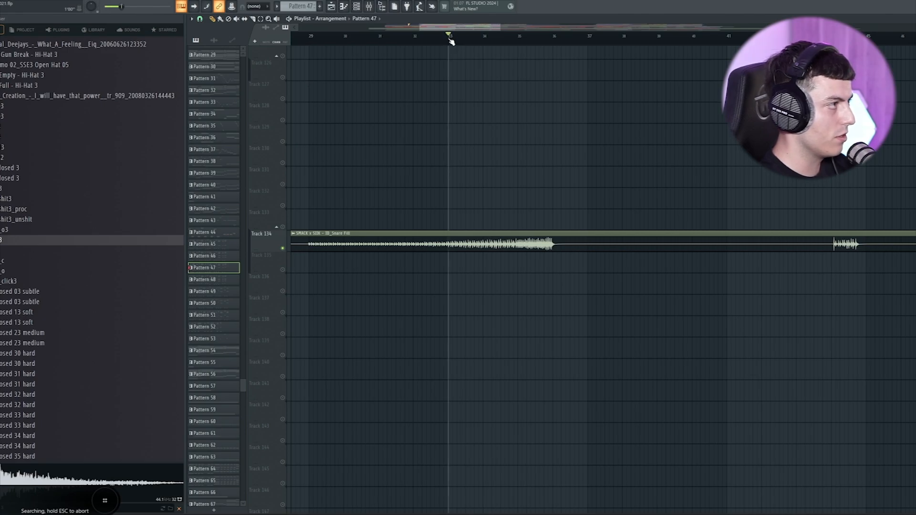
pyautogui.press('space')
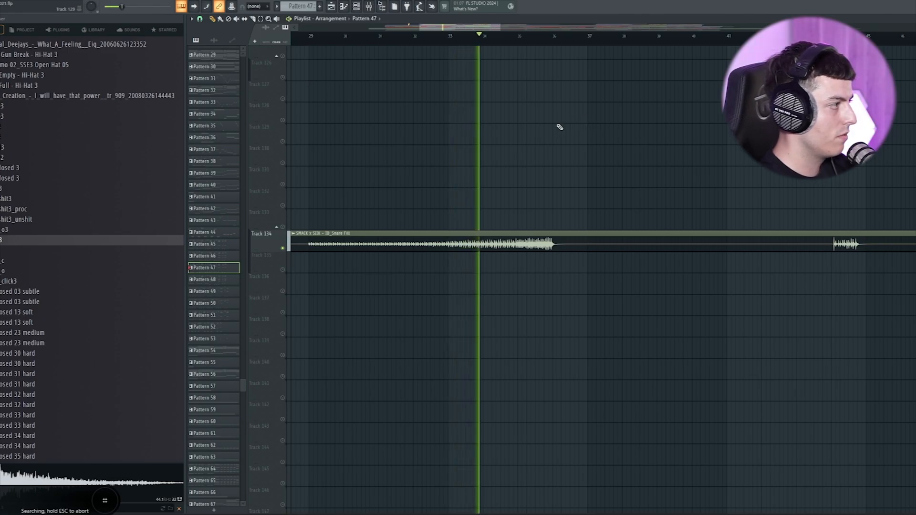
pyautogui.scroll(-1, 577, 143)
pyautogui.scroll(2, 616, 210)
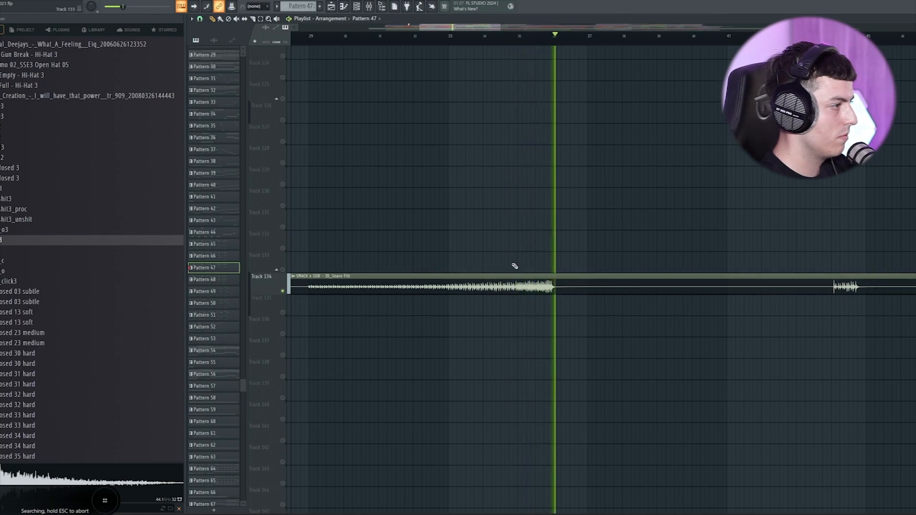
pyautogui.press('space')
# Step: Play the full build-up from bar 33 with all tracks active
pyautogui.scroll(15, 549, 138)
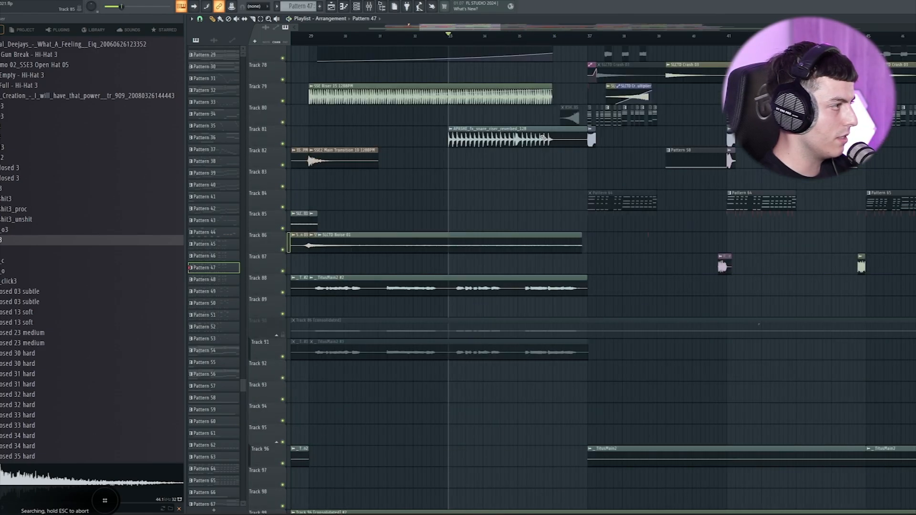
pyautogui.press('space')
pyautogui.scroll(3, 573, 163)
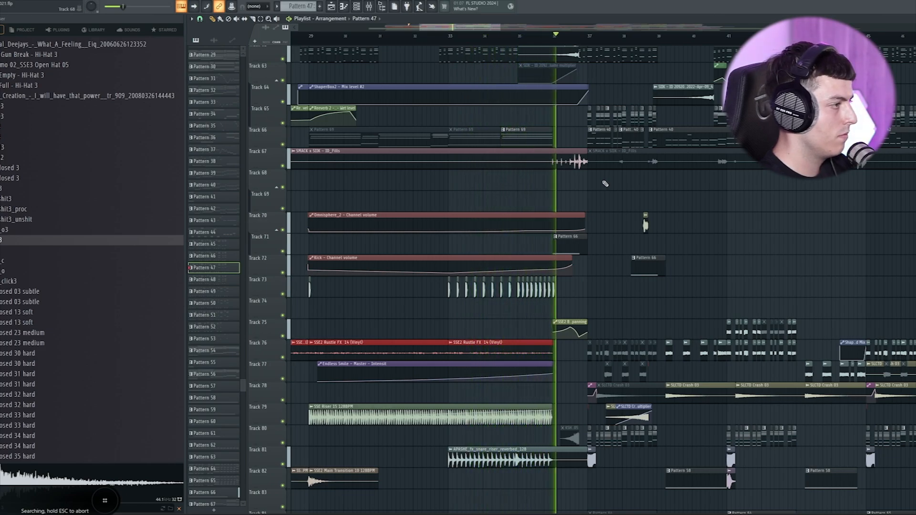
pyautogui.press('space')
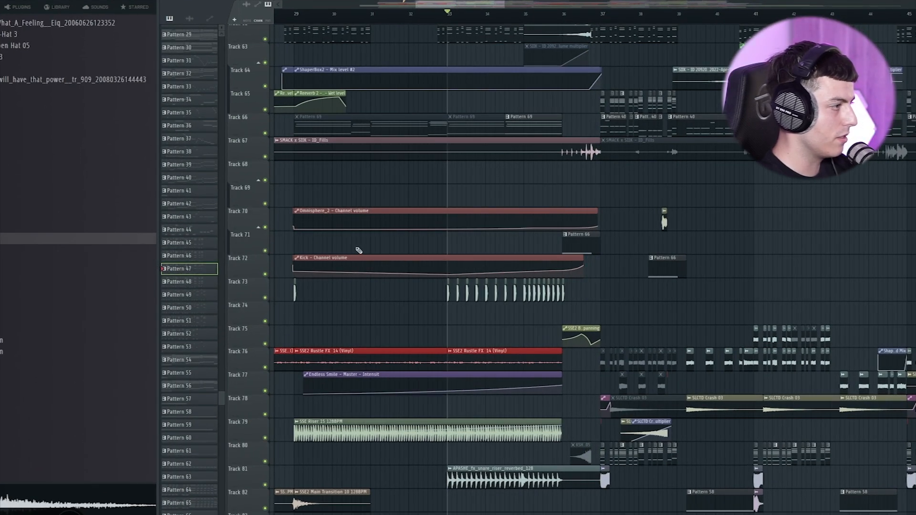
# Step: Solo the kick automation and kick hits on tracks 72 and 73 and listen to them
pyautogui.moveTo(269, 297); pyautogui.dragTo(270, 280)
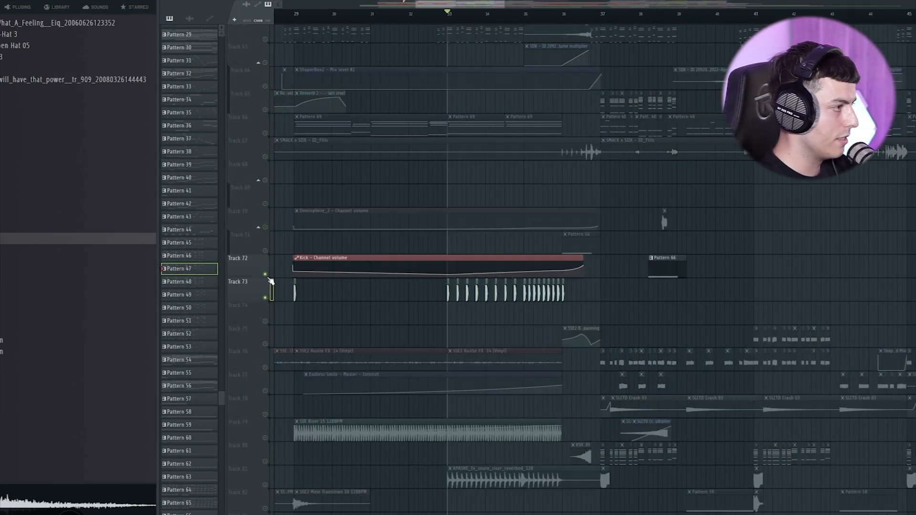
pyautogui.press('space')
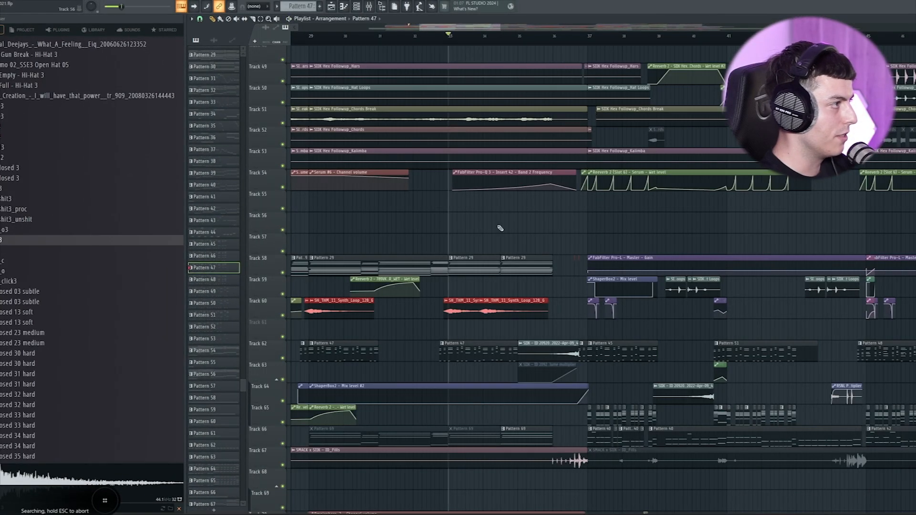
# Step: Solo the drum fills on track 67, listen to them from bar 36, and unsolo the track
pyautogui.rightClick(282, 273)
pyautogui.press('space')
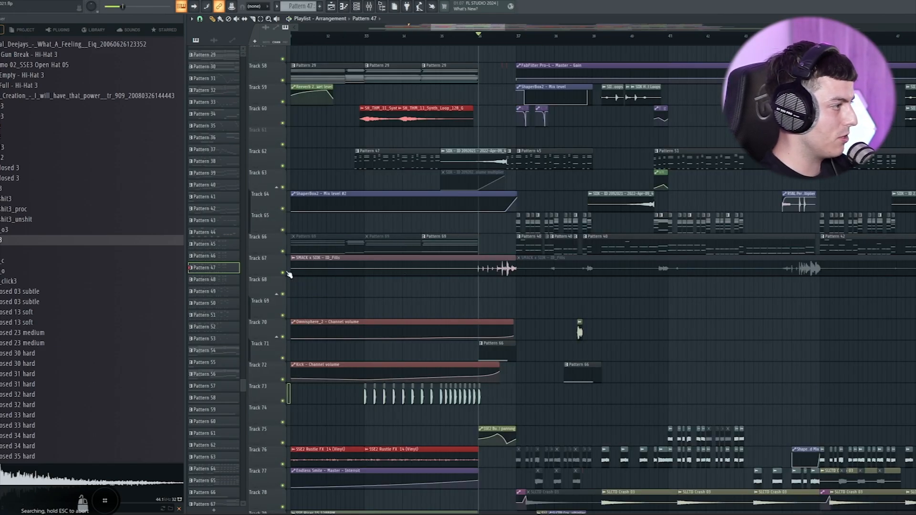
pyautogui.rightClick(286, 273)
pyautogui.press('space')
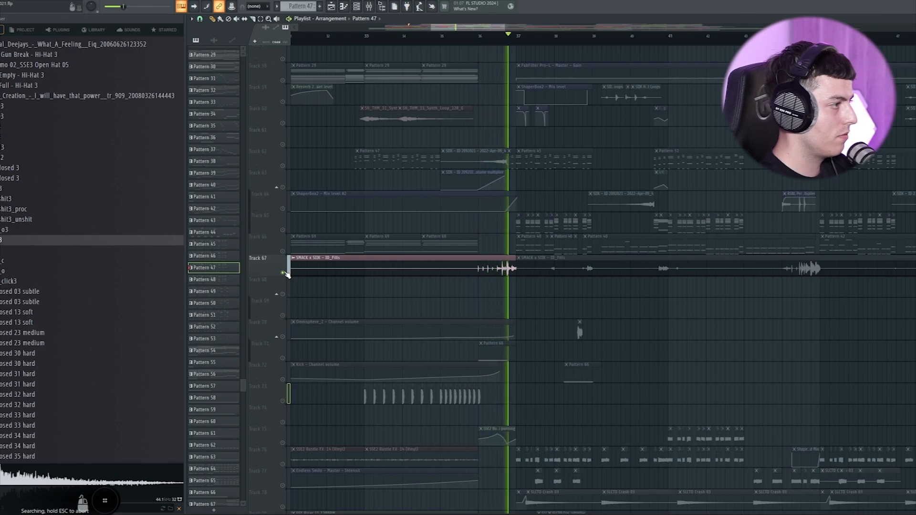
pyautogui.rightClick(284, 268)
pyautogui.press('space')
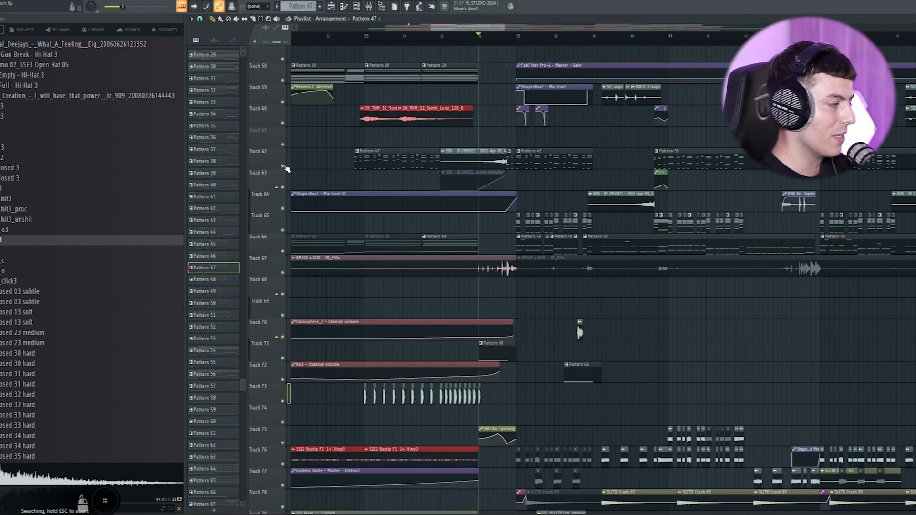
# Step: Listen to track 62 in solo from bar 36, including its rising audio clip, and unsolo it
pyautogui.press('space')
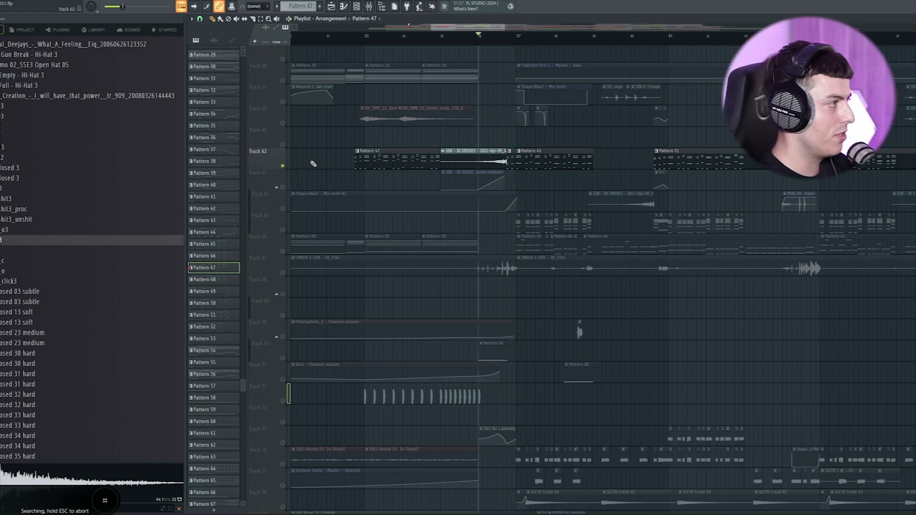
pyautogui.rightClick(284, 167)
pyautogui.scroll(2, 513, 124)
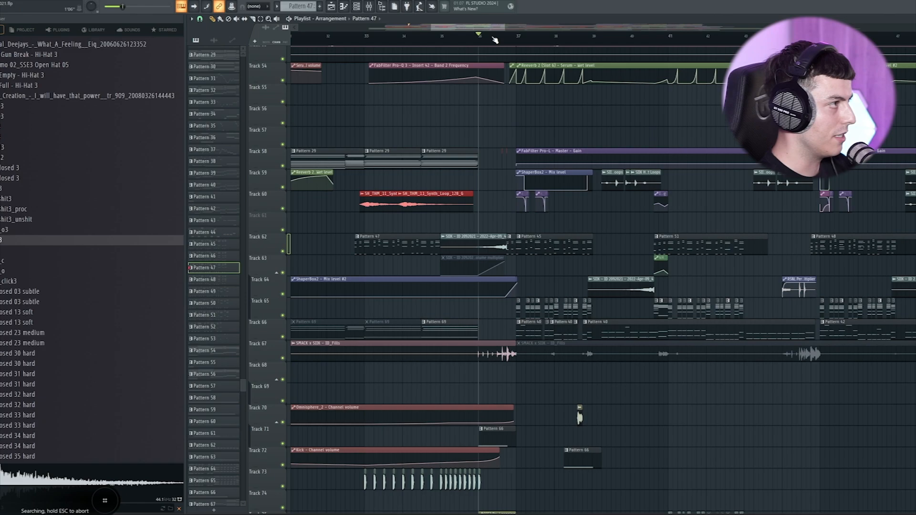
# Step: Play the transition into the drop and examine the Pattern 45 melody in the Serum #34 piano roll
pyautogui.press('space')
pyautogui.scroll(1, 494, 39)
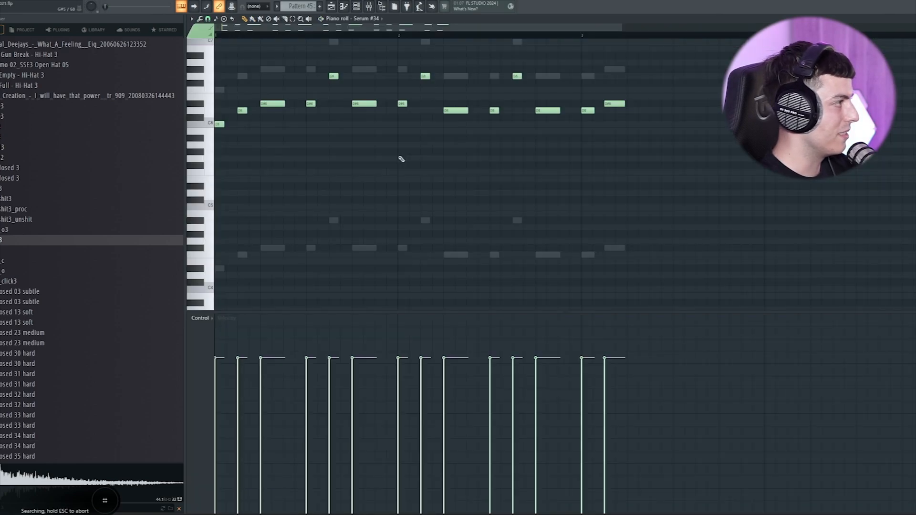
pyautogui.scroll(3, 363, 201)
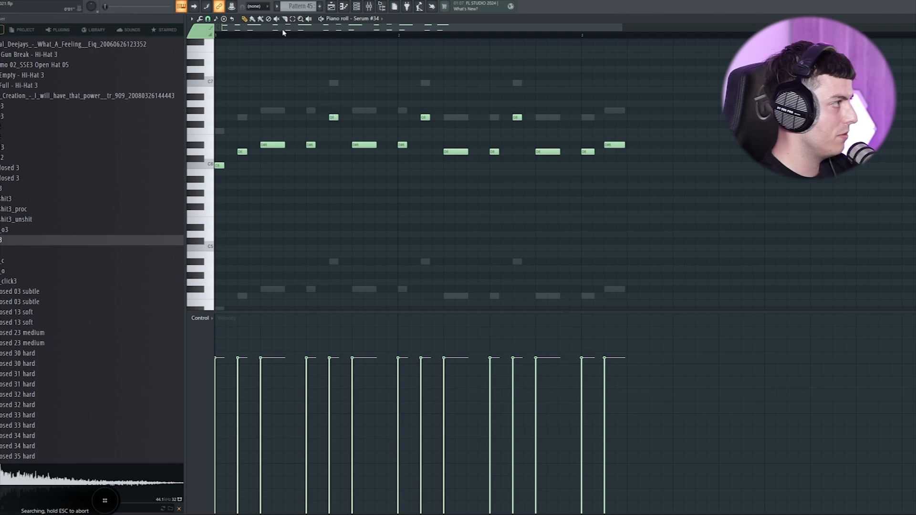
pyautogui.press('space')
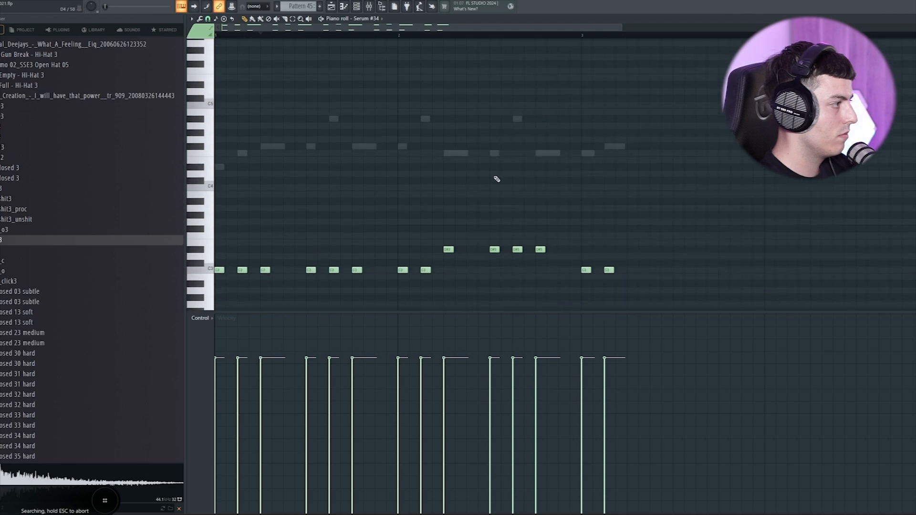
# Step: Delete the low bass notes of Pattern 45 in the piano roll and play the pattern without them
pyautogui.scroll(-2, 497, 179)
pyautogui.moveTo(694, 258); pyautogui.dragTo(215, 142)
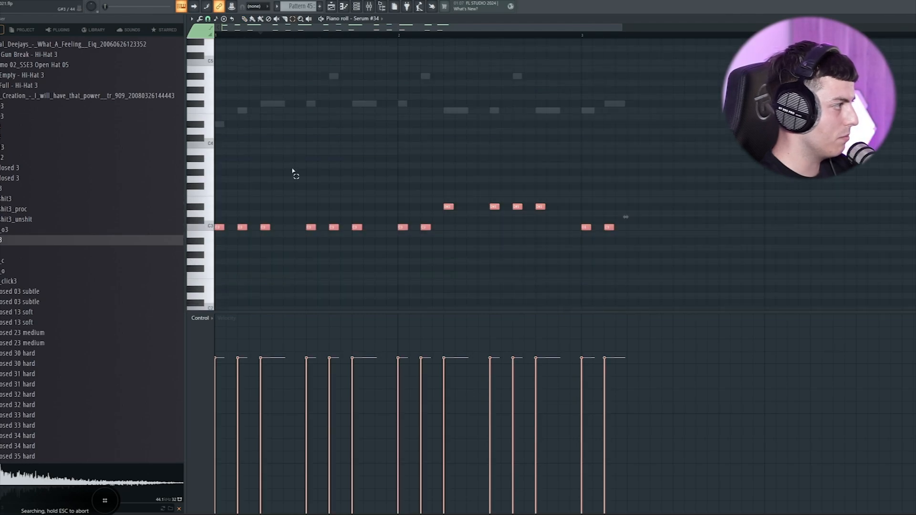
pyautogui.scroll(-1, 314, 172)
pyautogui.scroll(2, 320, 172)
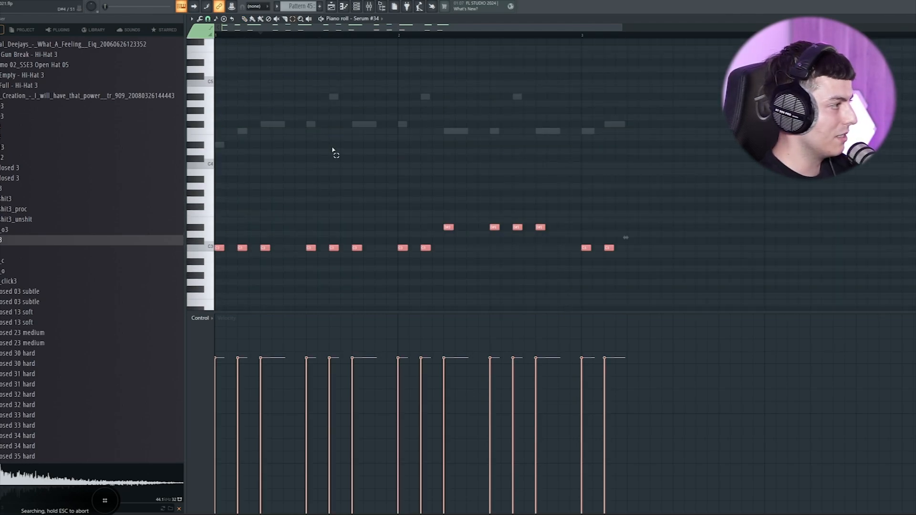
pyautogui.scroll(3, 325, 143)
pyautogui.scroll(-3, 337, 158)
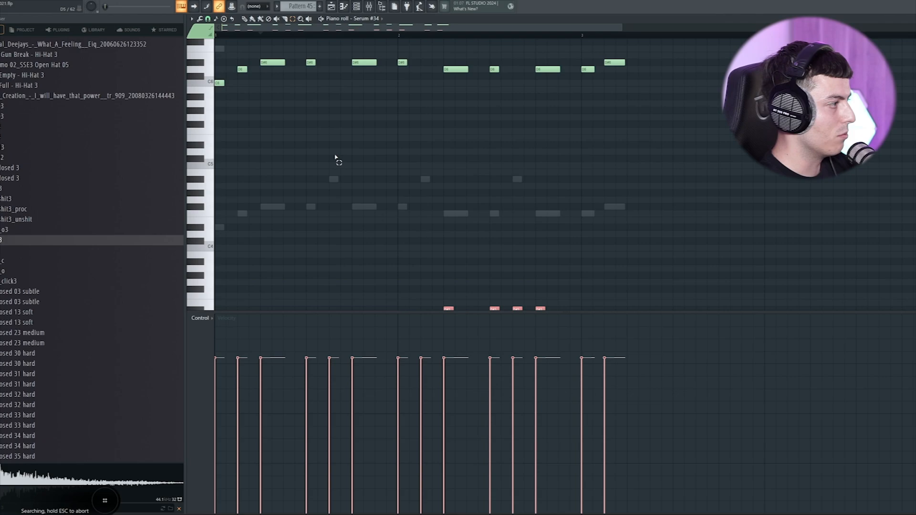
pyautogui.scroll(2, 373, 186)
pyautogui.scroll(2, 373, 185)
pyautogui.scroll(-3, 373, 186)
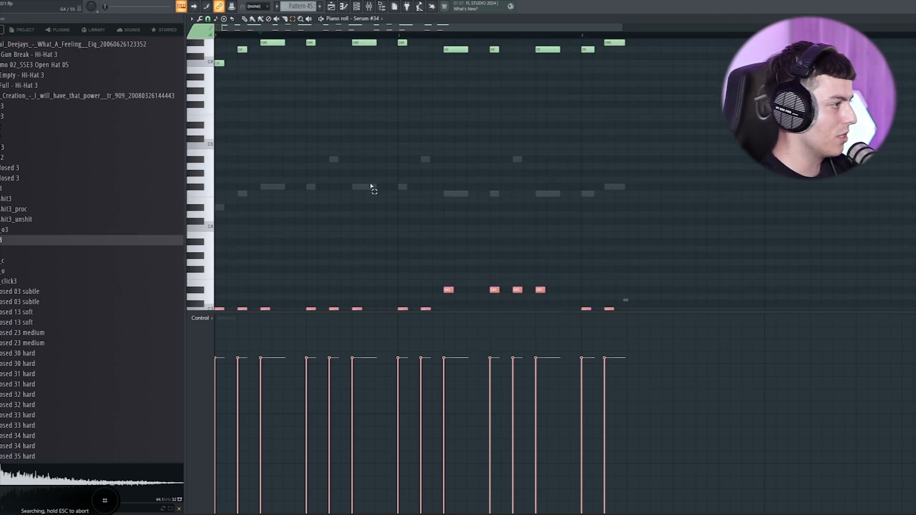
pyautogui.press('Delete')
pyautogui.press('space')
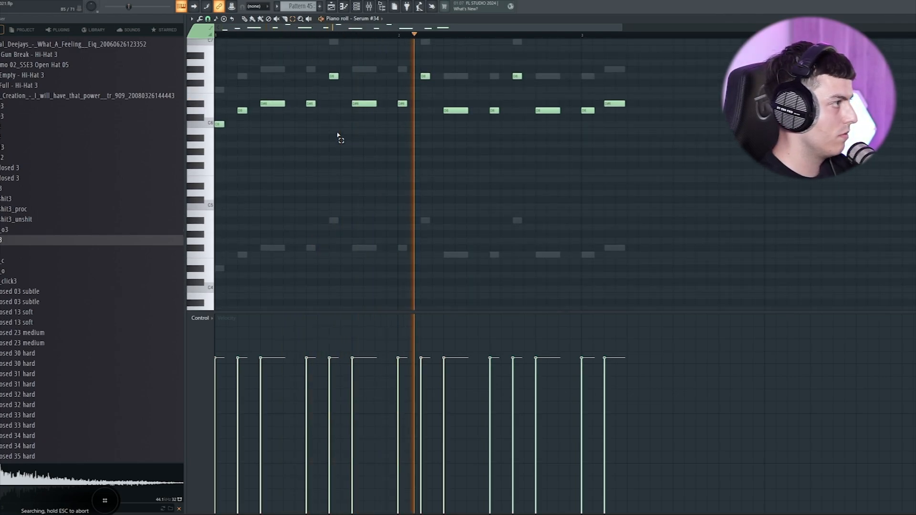
pyautogui.press('space')
# Step: Undo the deletion of the low bass notes and play Pattern 45
pyautogui.hotkey('ctrl', 'z')
pyautogui.scroll(-2, 370, 162)
pyautogui.scroll(5, 371, 162)
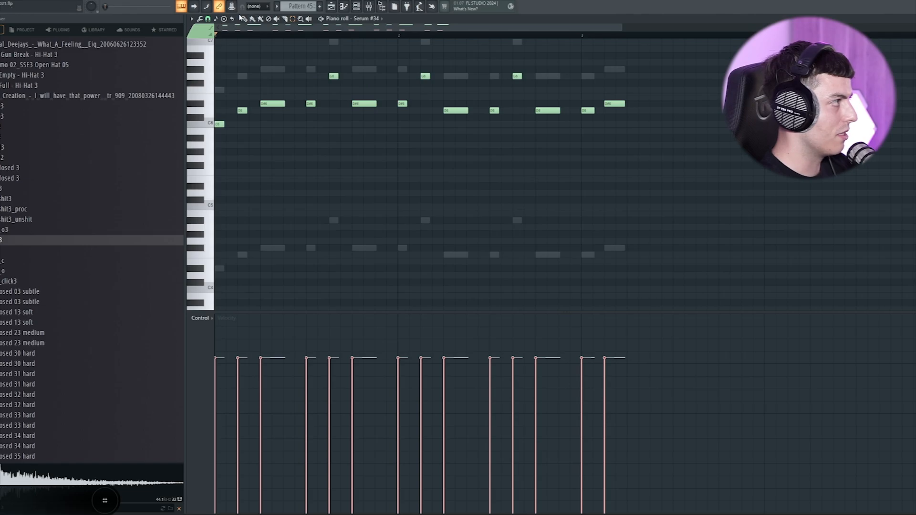
pyautogui.press('space')
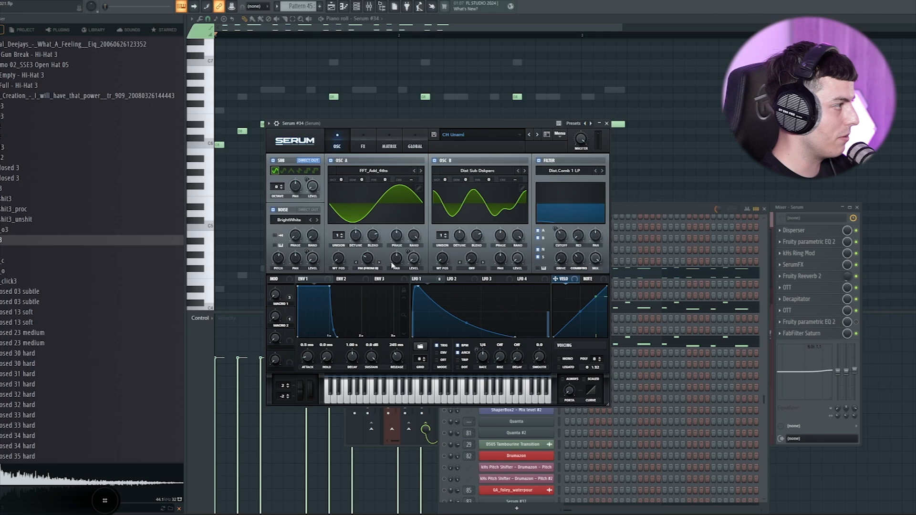
# Step: Enable Disperser and Fruity parametric EQ 2 on the Serum mixer track and open the EQ to show its curve
pyautogui.press('F9')
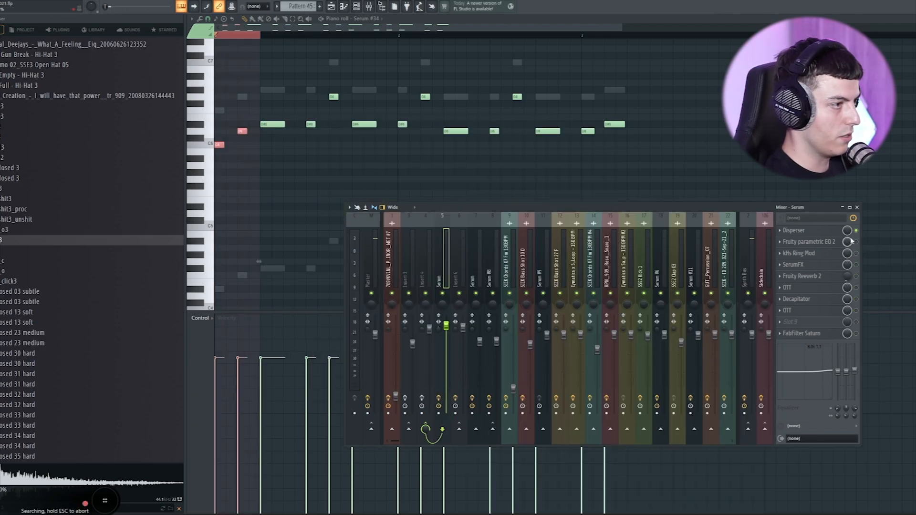
pyautogui.click(857, 231)
pyautogui.click(857, 242)
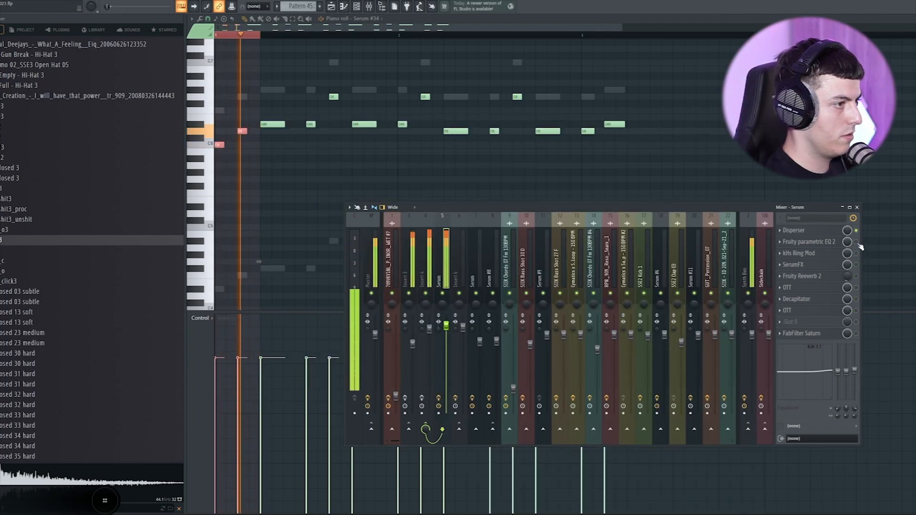
pyautogui.click(815, 242)
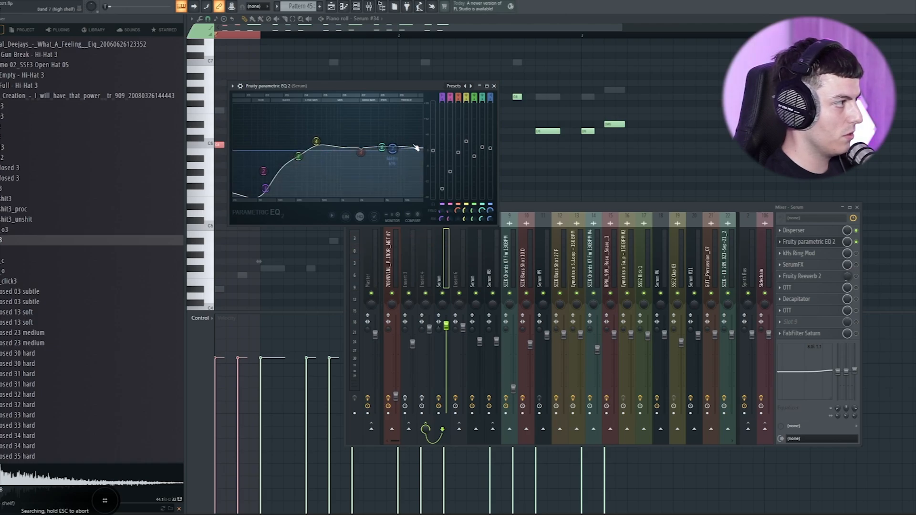
# Step: Enable kHs Ring Mod on the Serum mixer track, adjust its Mix, and listen to the chain with SerumFX enabled
pyautogui.click(857, 254)
pyautogui.click(807, 253)
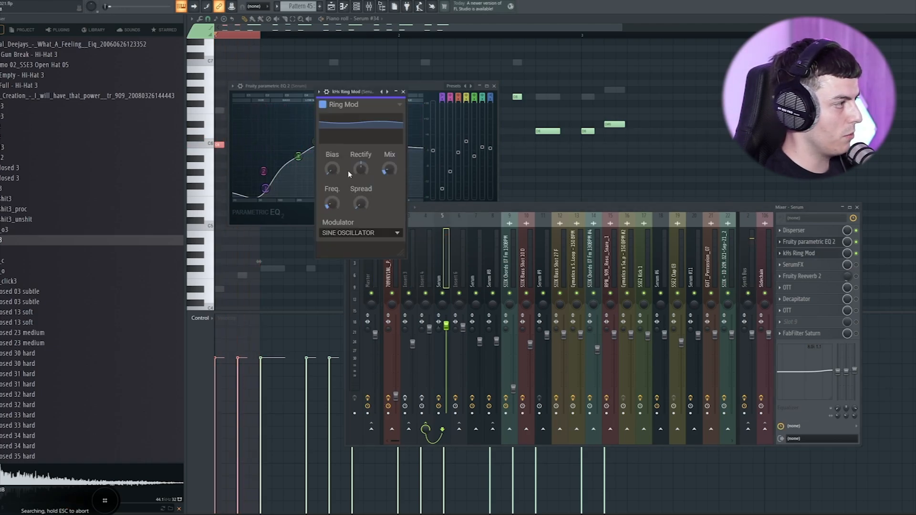
pyautogui.press('space')
pyautogui.moveTo(393, 173); pyautogui.dragTo(392, 160)
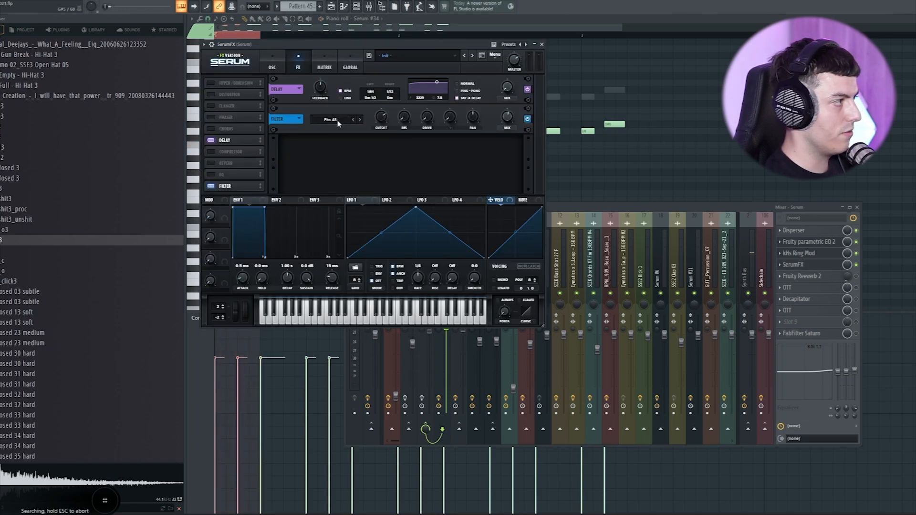
pyautogui.press('space')
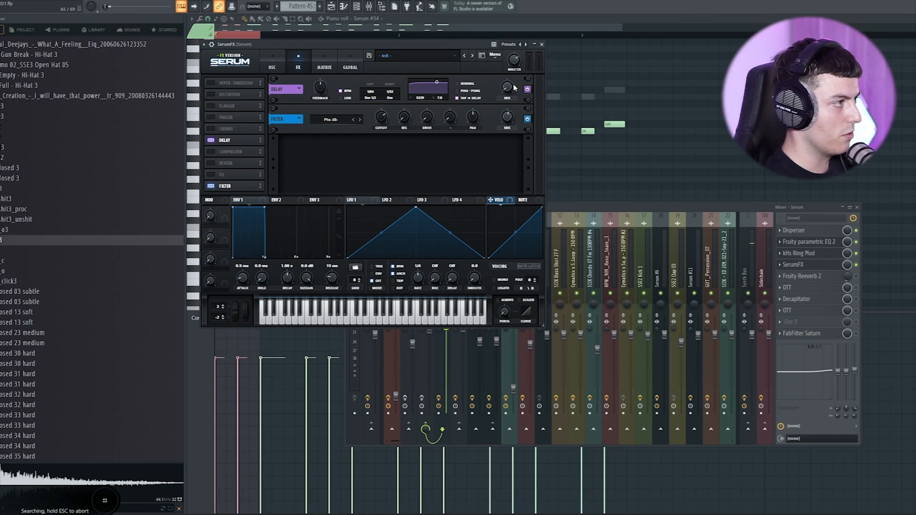
# Step: Enable the first OTT after Fruity Reeverb 2 on the Serum mixer track, listen to it, and open its window
pyautogui.press('space')
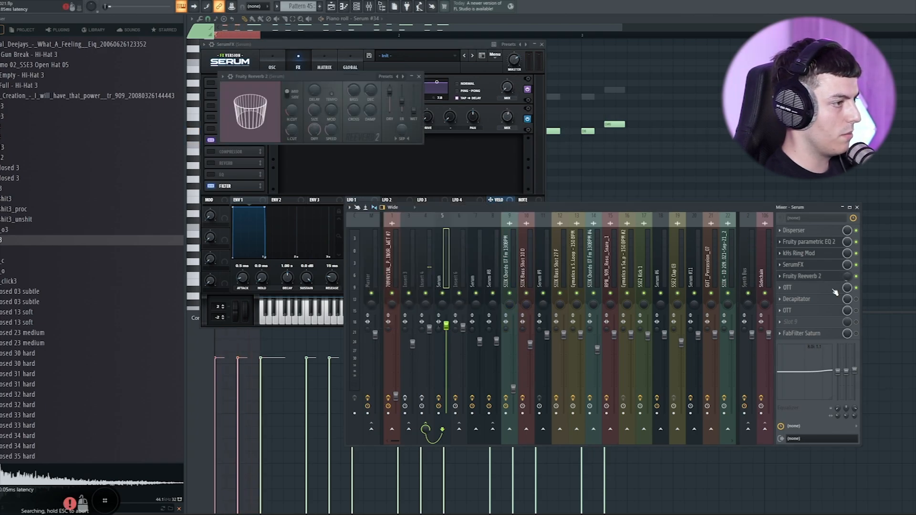
pyautogui.press('space')
pyautogui.click(856, 288)
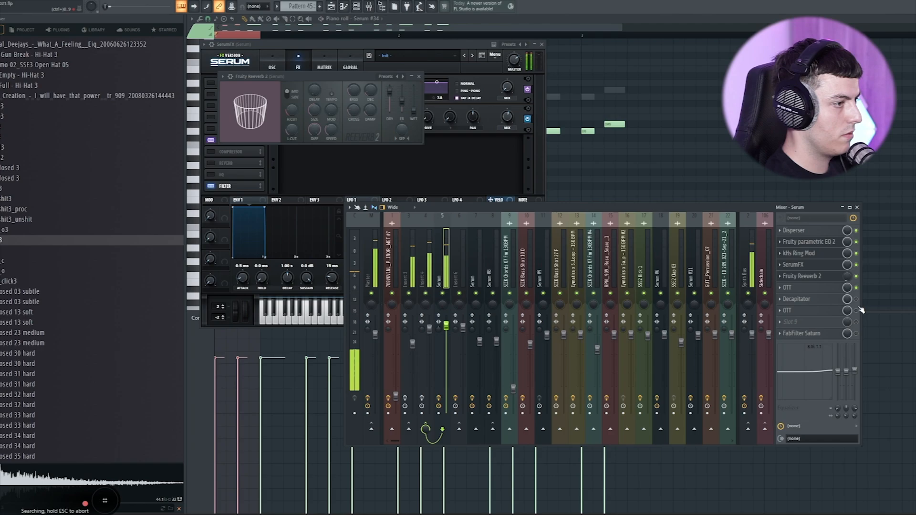
pyautogui.press('space')
pyautogui.click(829, 288)
# Step: Enable Decapitator, the second OTT and FabFilter Saturn on the Serum mixer track and show their settings during playback
pyautogui.click(830, 299)
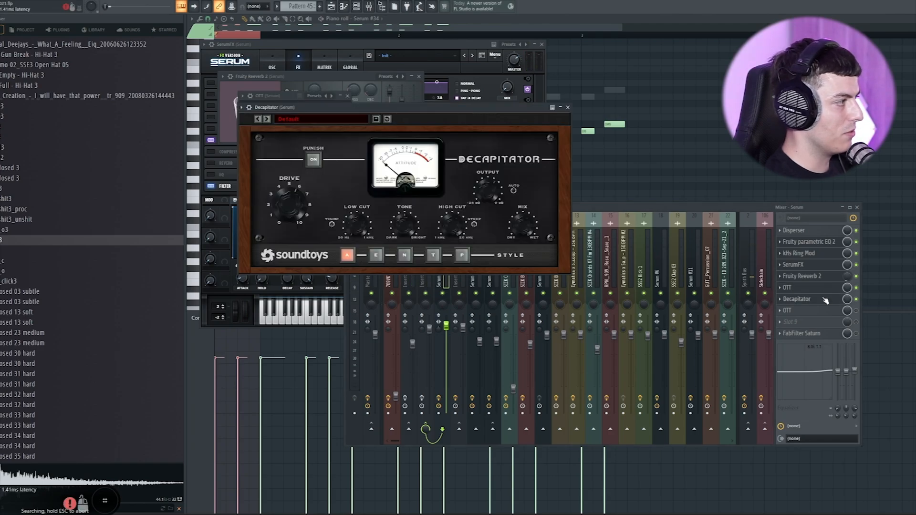
pyautogui.press('space')
pyautogui.click(830, 314)
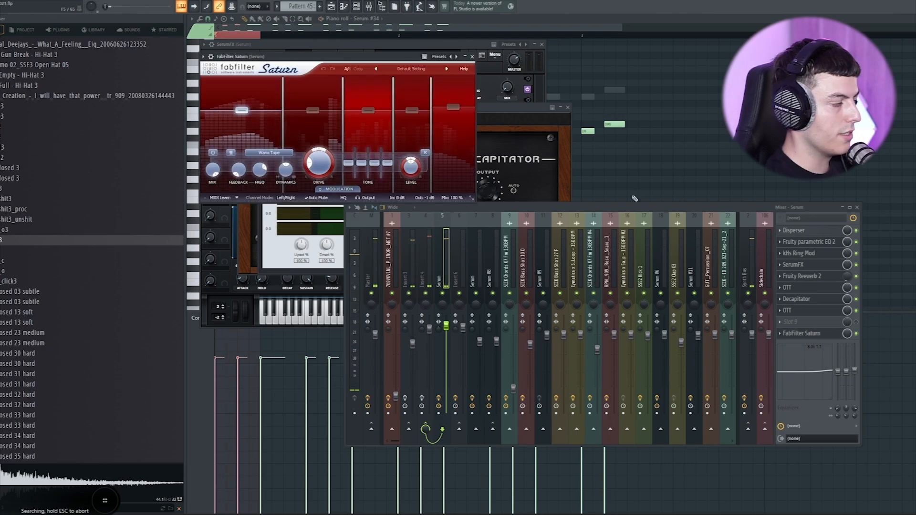
pyautogui.click(821, 333)
# Step: On the Insert 4 mixer track, enable both EchoBoy delays and Fruity parametric EQ 2, listening and showing their settings
pyautogui.click(437, 334)
pyautogui.press('space')
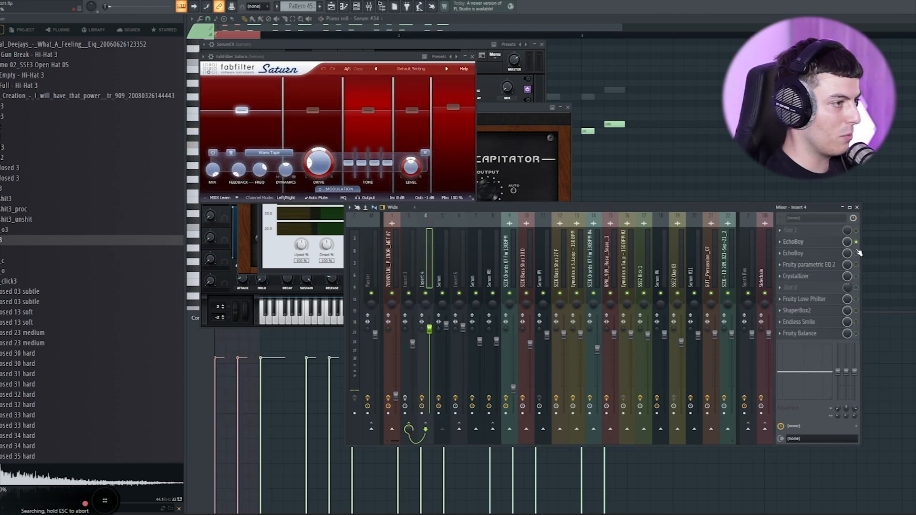
pyautogui.press('space')
pyautogui.click(838, 253)
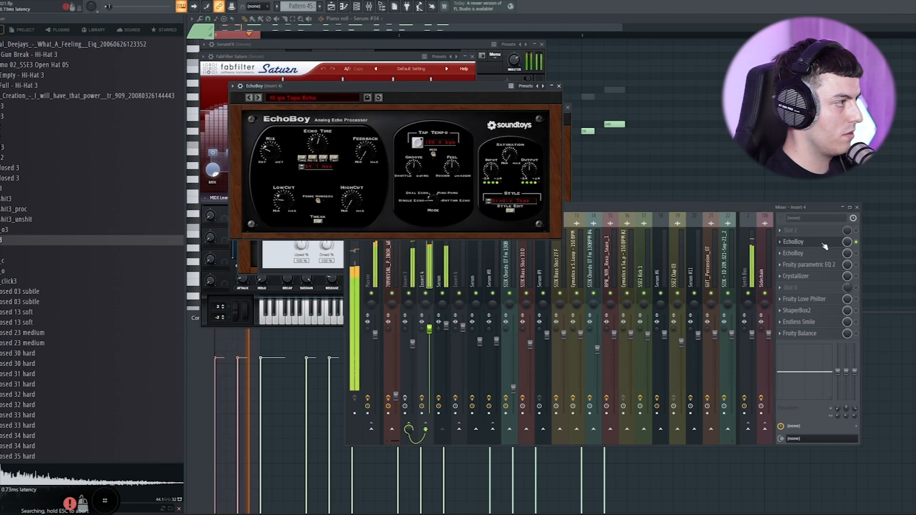
pyautogui.click(811, 265)
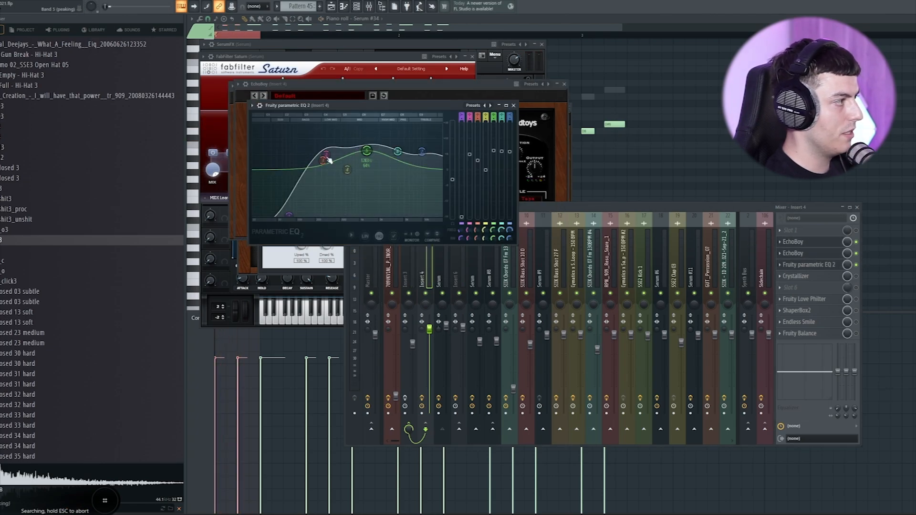
# Step: Enable Crystallizer, Fruity Love Philter, ShaperBox2, Endless Smile and Fruity Balance on Insert 4, listening to the chain in between
pyautogui.click(832, 311)
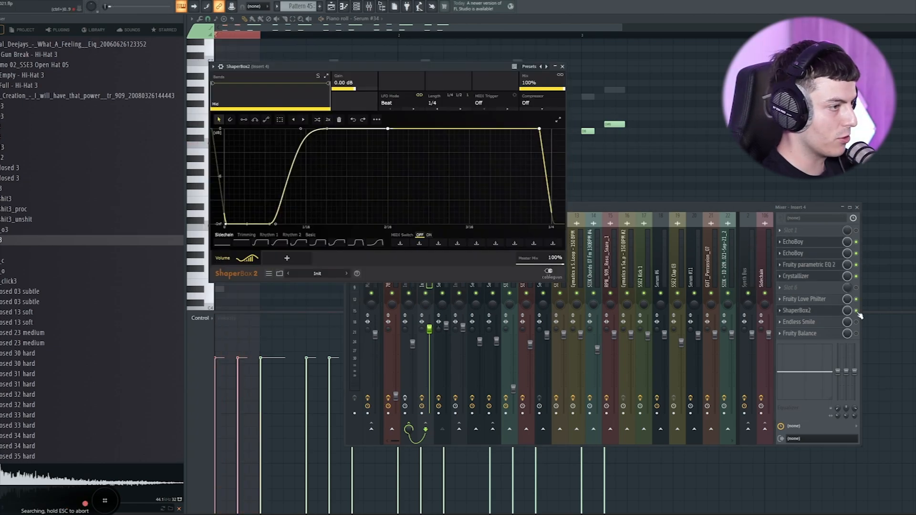
pyautogui.press('space')
pyautogui.press('space')
pyautogui.click(857, 322)
pyautogui.click(857, 333)
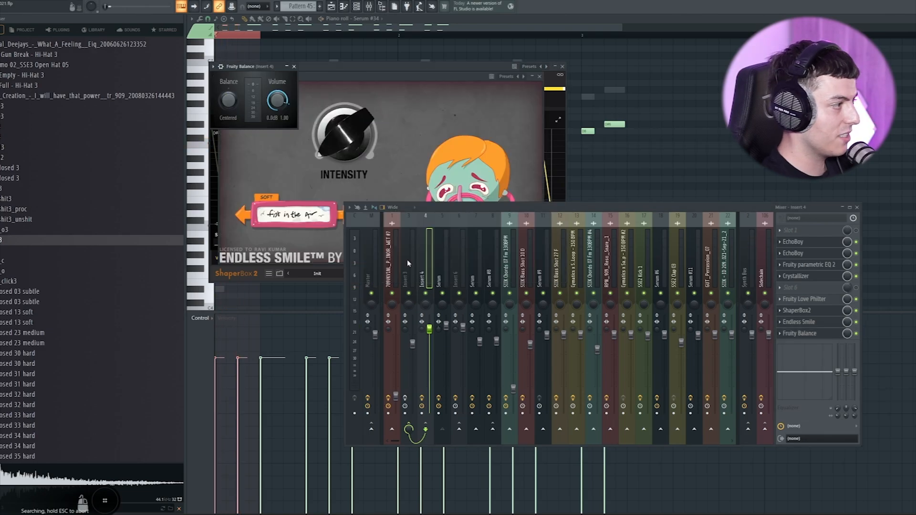
# Step: On the Insert 3 mixer track, enable FabFilter Pro-L 2, soothe2, Fruity parametric EQ 2, Endless Smile and FabFilter Pro-Q 3, and play the result
pyautogui.click(408, 263)
pyautogui.click(827, 243)
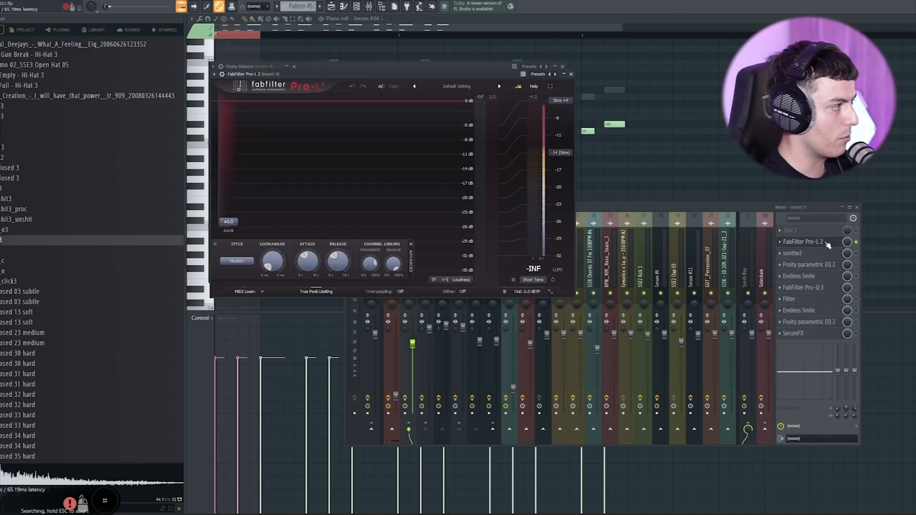
pyautogui.click(830, 254)
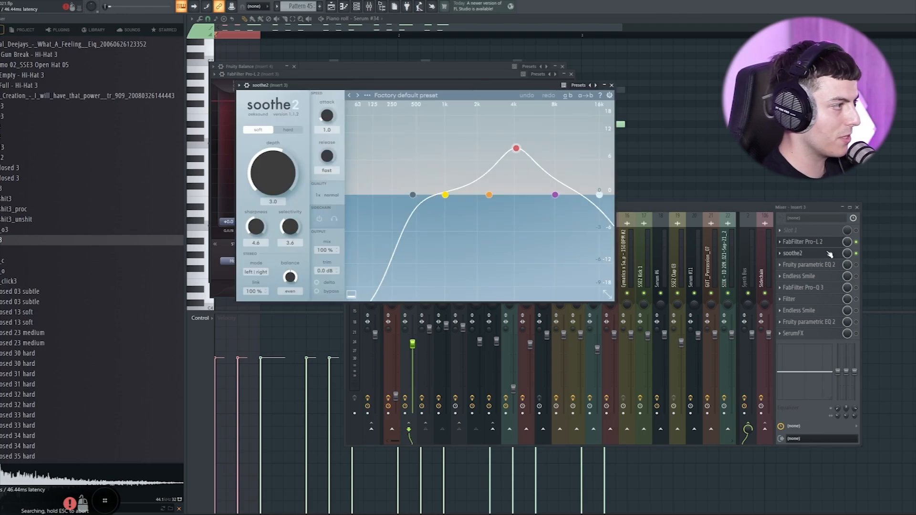
pyautogui.click(830, 265)
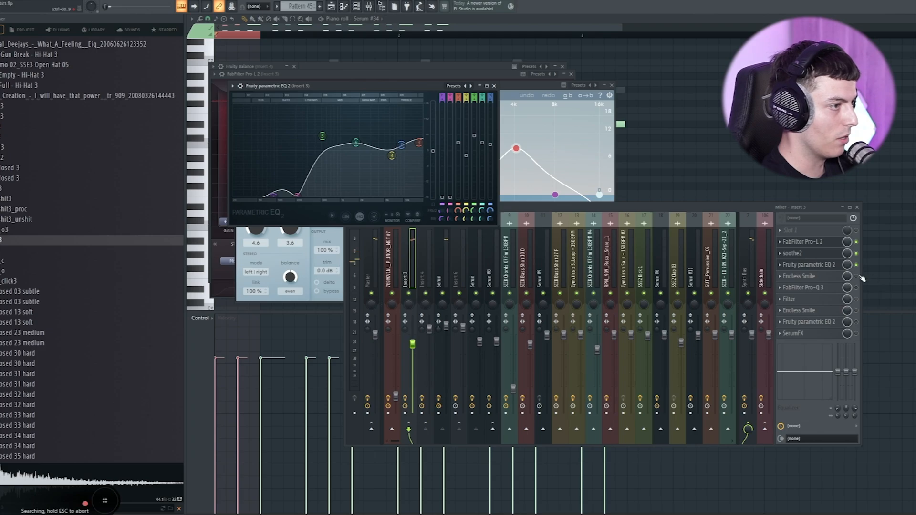
pyautogui.click(811, 288)
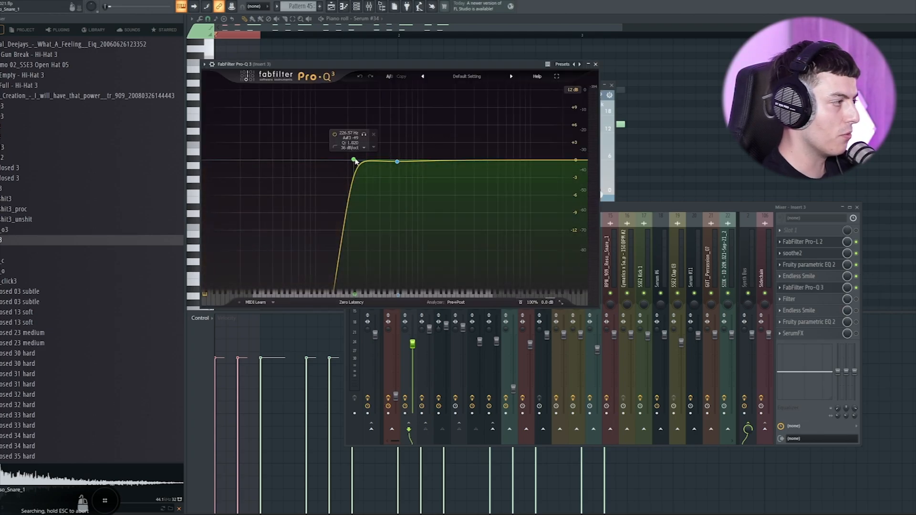
pyautogui.press('space')
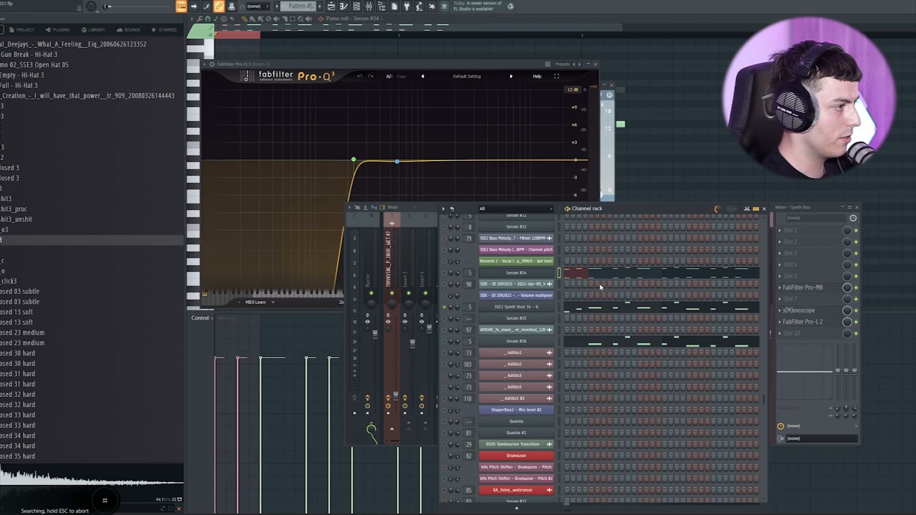
# Step: Audition the SSE2 Synth Shot 34 layer of Pattern 45, then solo Serum #36, show its notes and play them
pyautogui.press('space')
pyautogui.press('space')
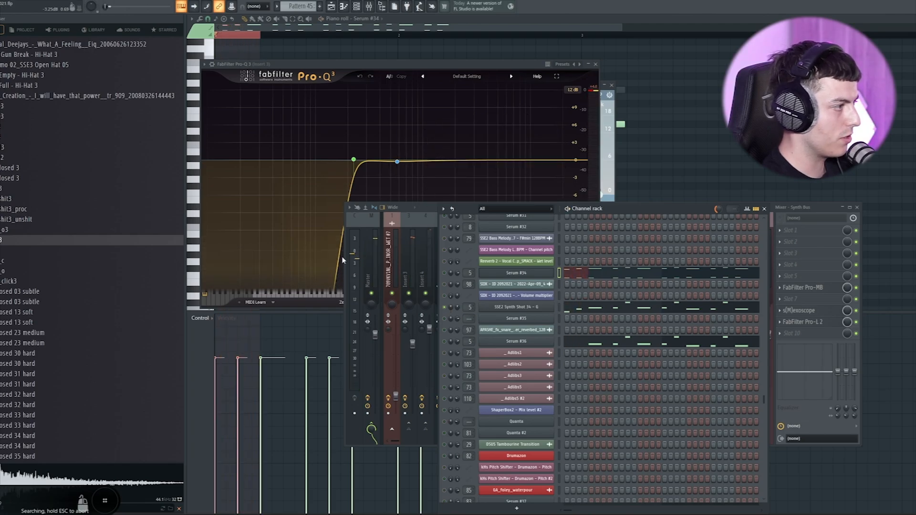
pyautogui.click(570, 342)
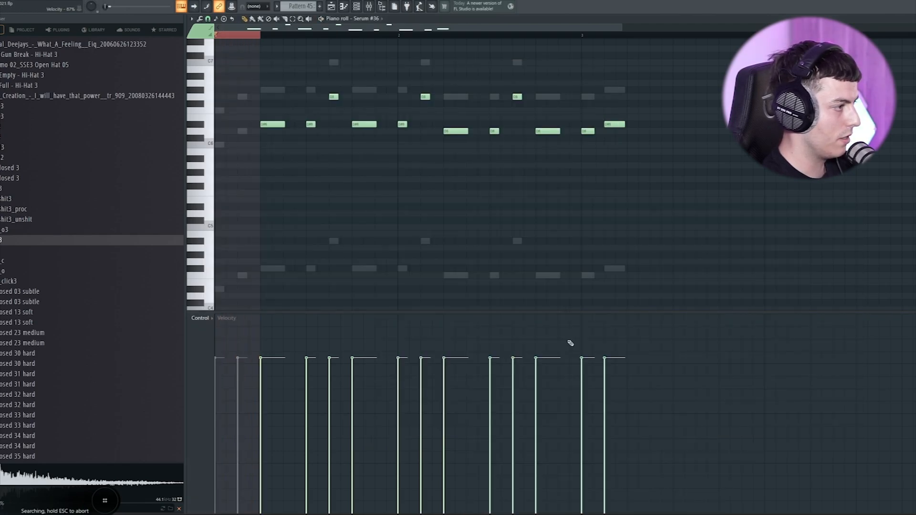
pyautogui.click(259, 44)
pyautogui.press('F6')
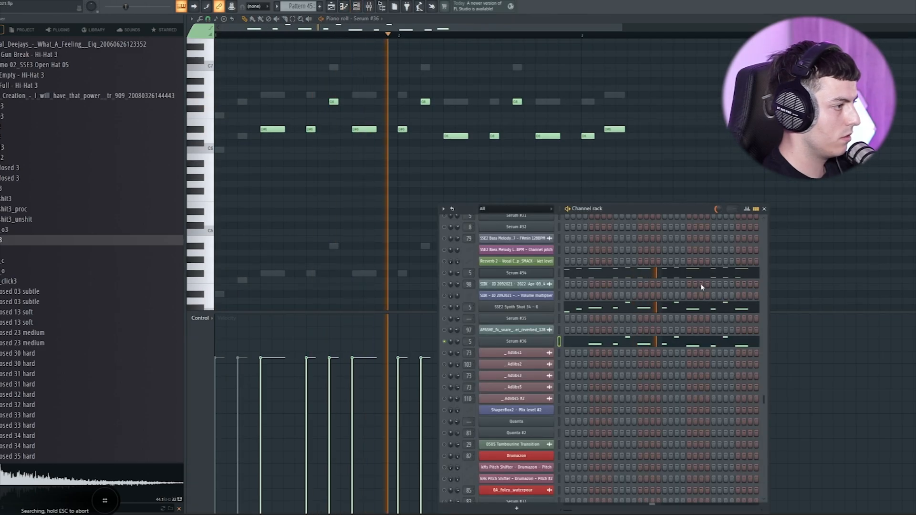
pyautogui.press('space')
# Step: Return to the playlist and play the arrangement from the start of the drop at bar 37
pyautogui.scroll(-5, 620, 315)
pyautogui.press('F5')
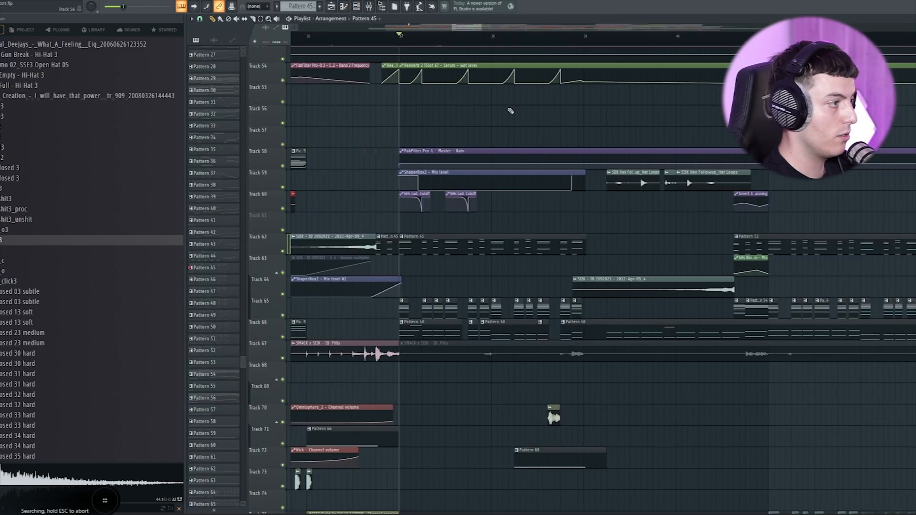
pyautogui.press('space')
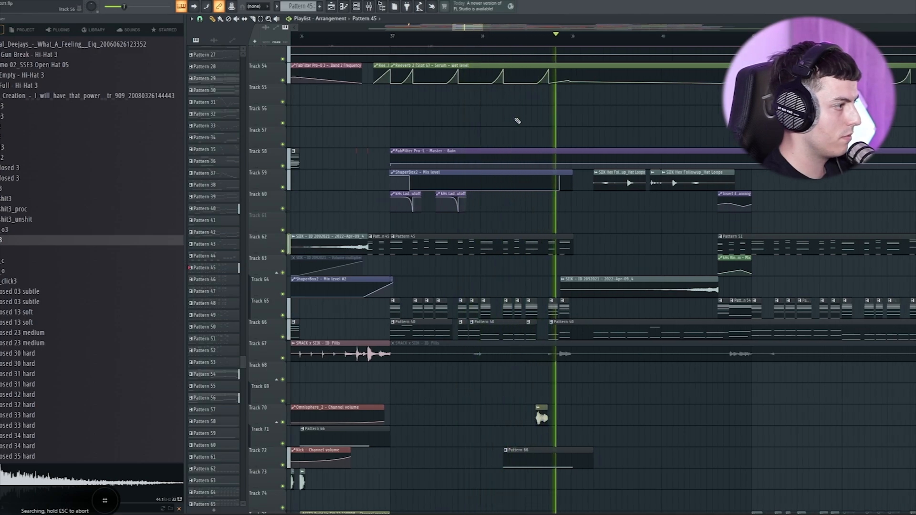
pyautogui.press('space')
# Step: Solo Track 65 in the playlist, play its chords, and set a time selection over bars 37 to 39
pyautogui.scroll(-4, 525, 133)
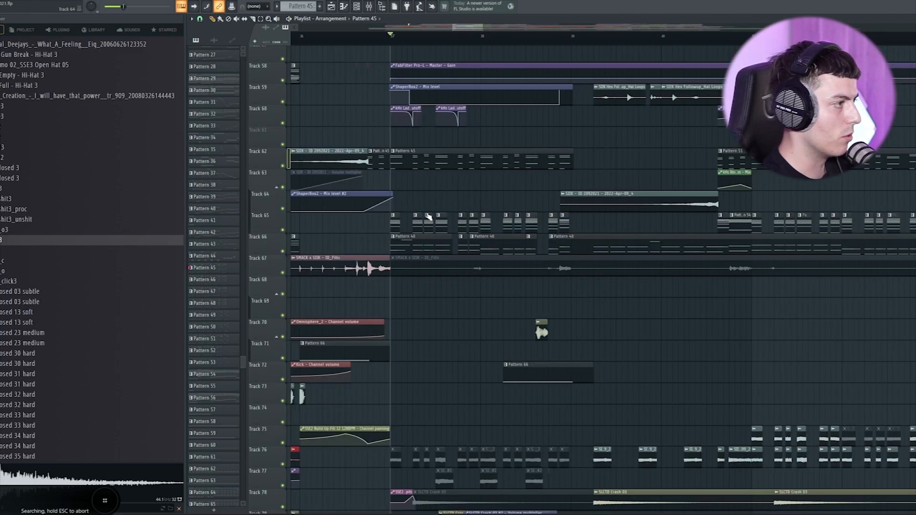
pyautogui.keyDown('ctrl'); pyautogui.click(285, 230); pyautogui.keyUp('ctrl')
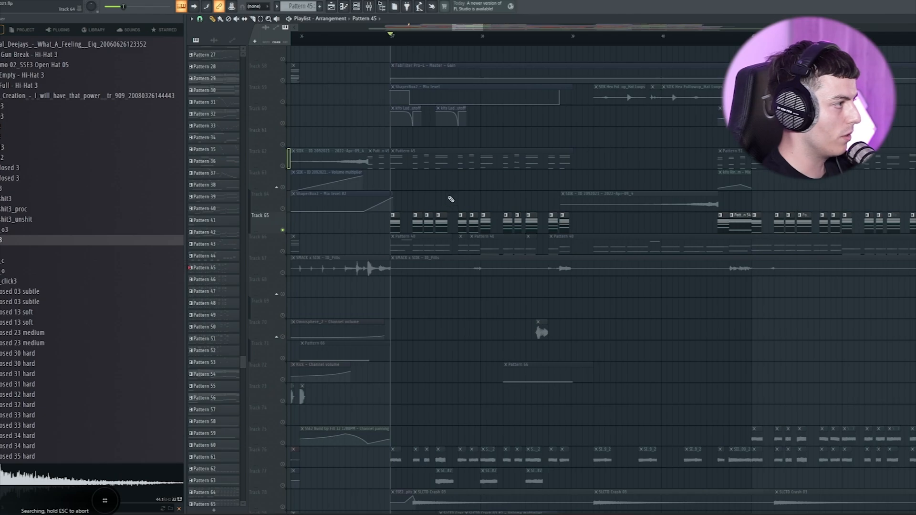
pyautogui.press('space')
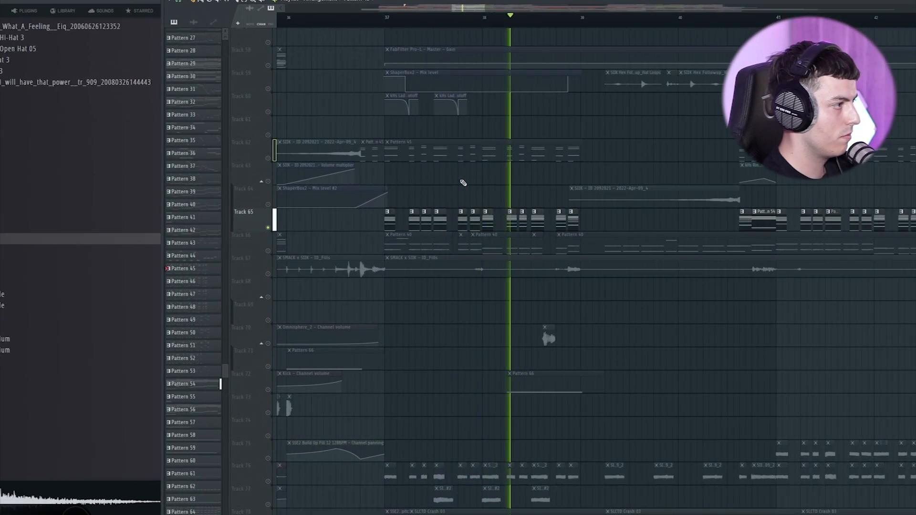
pyautogui.press('space')
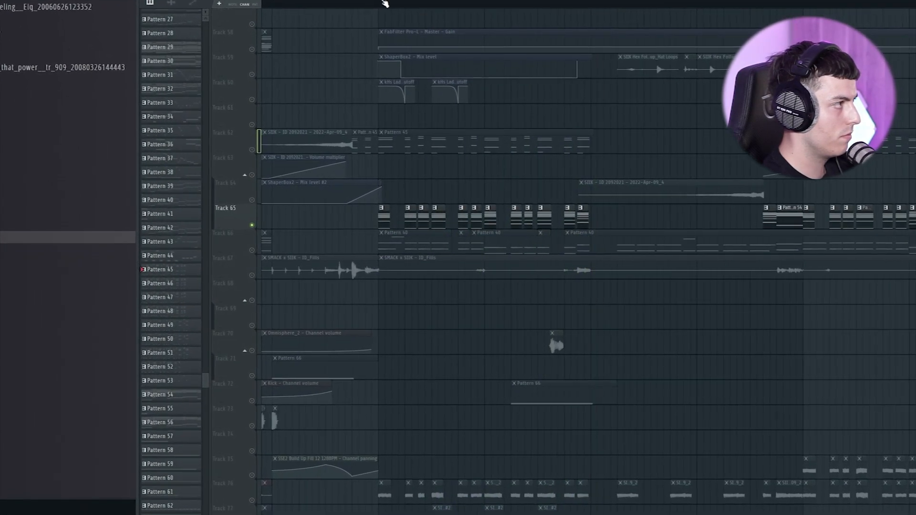
pyautogui.moveTo(384, 4); pyautogui.dragTo(593, 6)
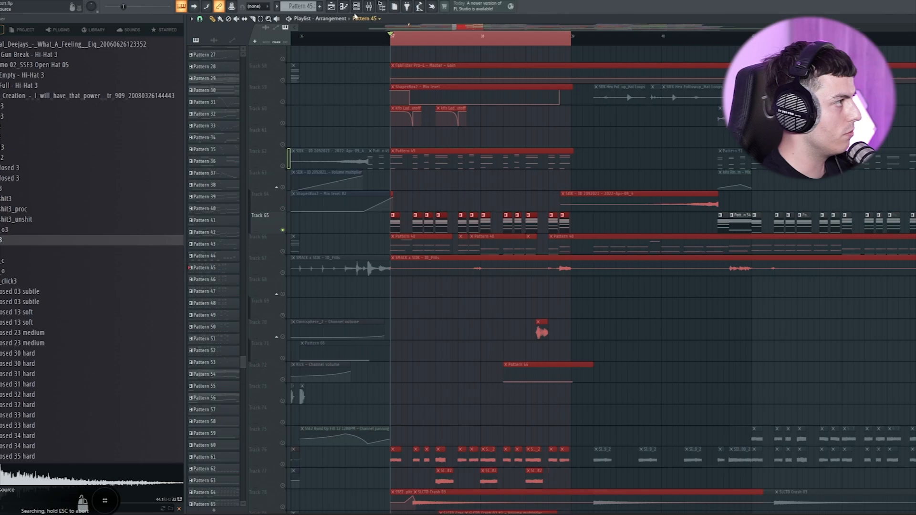
# Step: Show Pattern 54's notes and channels, play the chord pattern, and audition its Serum #28 layer solo
pyautogui.click(357, 6)
pyautogui.scroll(-5, 648, 327)
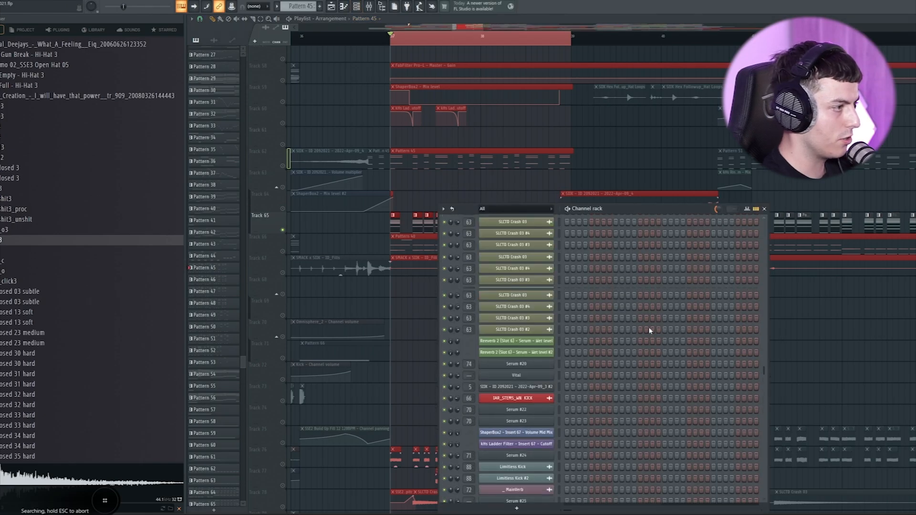
pyautogui.scroll(-8, 645, 328)
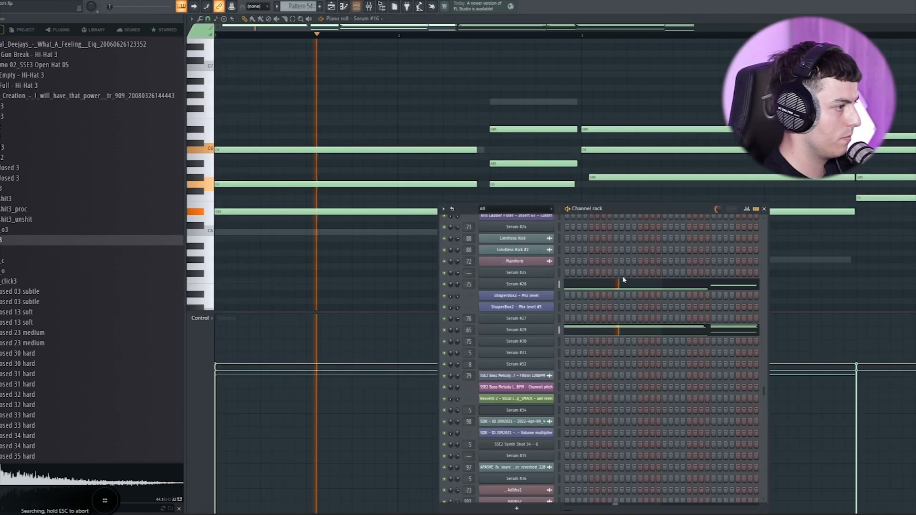
pyautogui.press('space')
pyautogui.scroll(10, 592, 319)
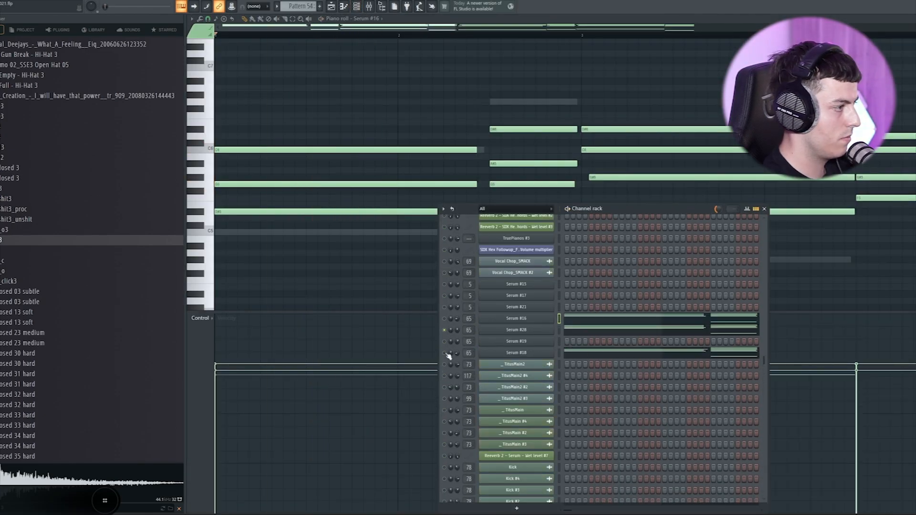
pyautogui.press('space')
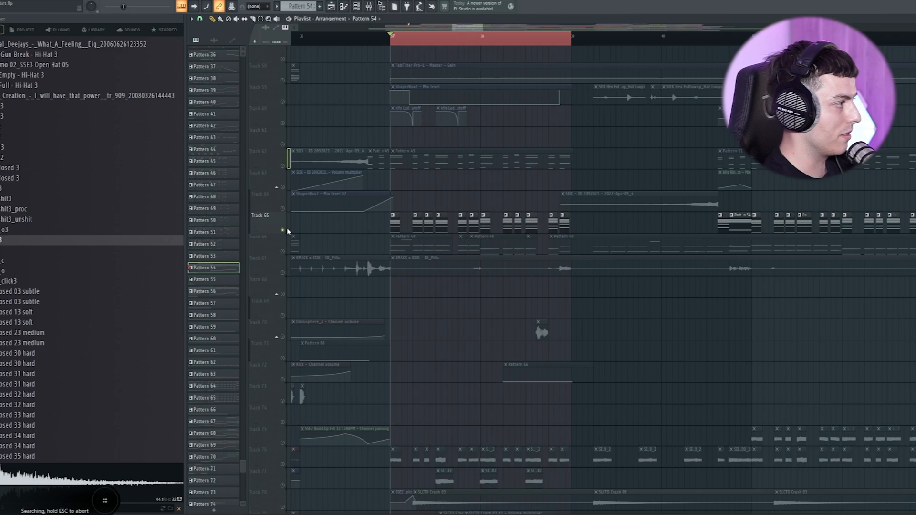
# Step: Solo Track 66, open its Pattern 40 clip in the piano roll, and play the bass notes
pyautogui.rightClick(283, 252)
pyautogui.doubleClick(424, 237)
pyautogui.press('space')
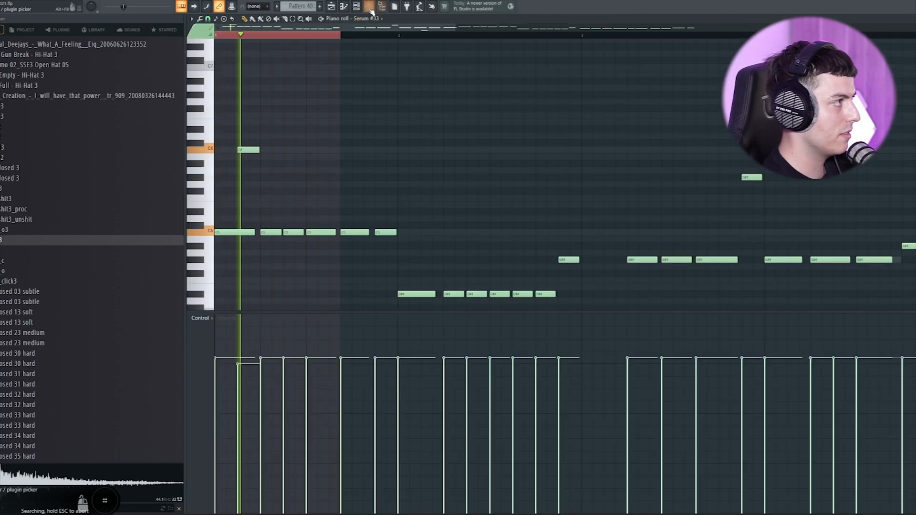
# Step: Find Pattern 40's channels, audition Serum #20 solo, and open Serum #33 to show its synth settings
pyautogui.click(358, 6)
pyautogui.scroll(-3, 672, 315)
pyautogui.scroll(4, 671, 316)
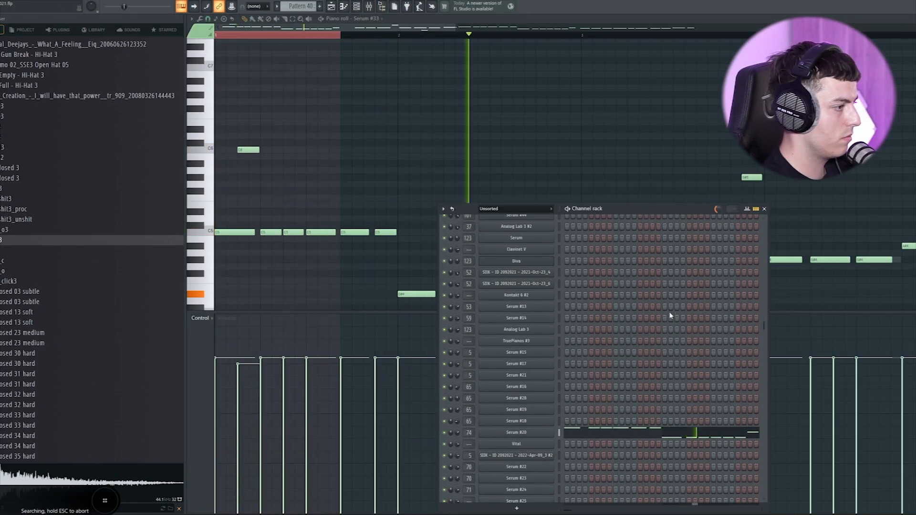
pyautogui.scroll(-3, 670, 315)
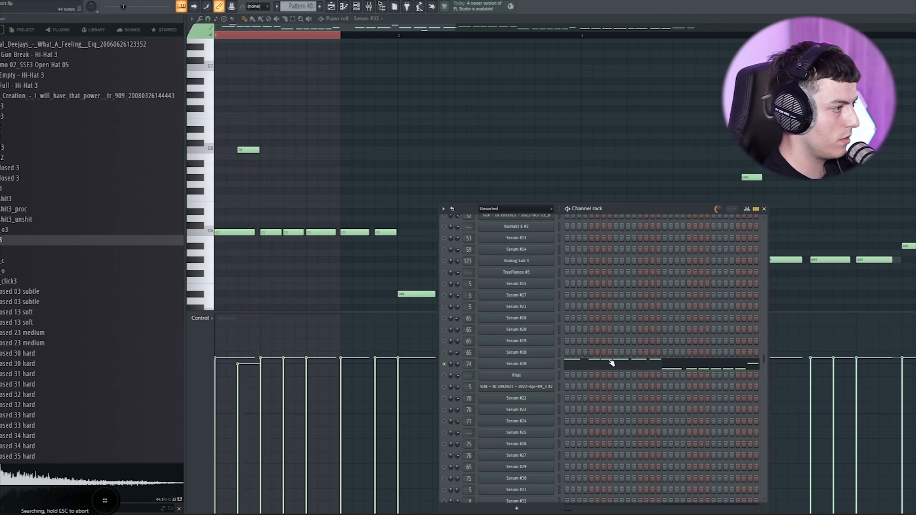
pyautogui.click(544, 367)
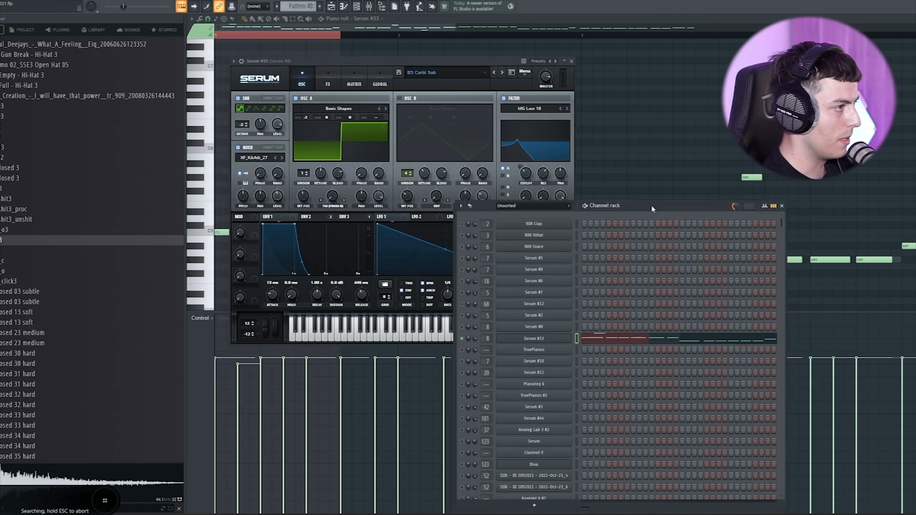
pyautogui.moveTo(652, 205); pyautogui.dragTo(741, 195)
# Step: Show the Serum #8 mixer track and inspect its Decapitator and both Fruity parametric EQ 2 effects
pyautogui.click(371, 6)
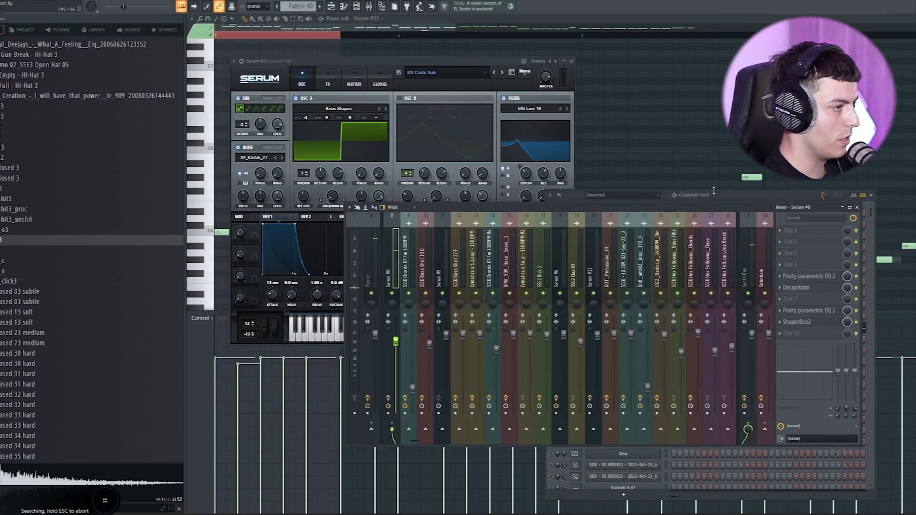
pyautogui.click(806, 288)
pyautogui.click(806, 288)
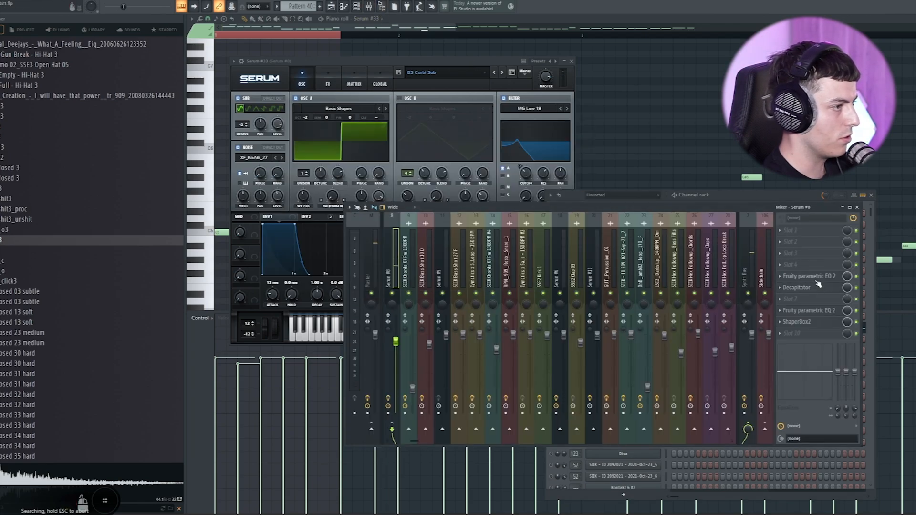
pyautogui.click(807, 276)
pyautogui.click(806, 277)
pyautogui.click(818, 310)
pyautogui.click(825, 310)
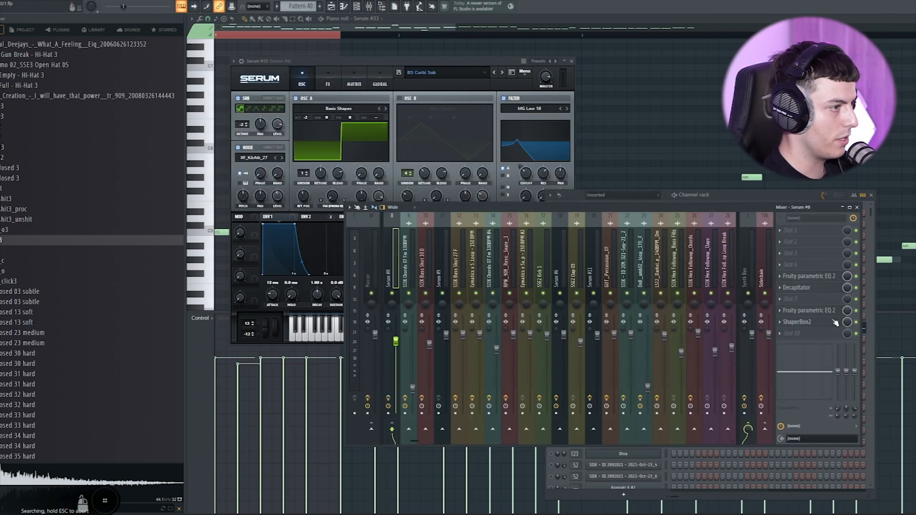
# Step: Hide the mixer, open Serum #20's synth settings, and play its part of Pattern 40
pyautogui.click(369, 7)
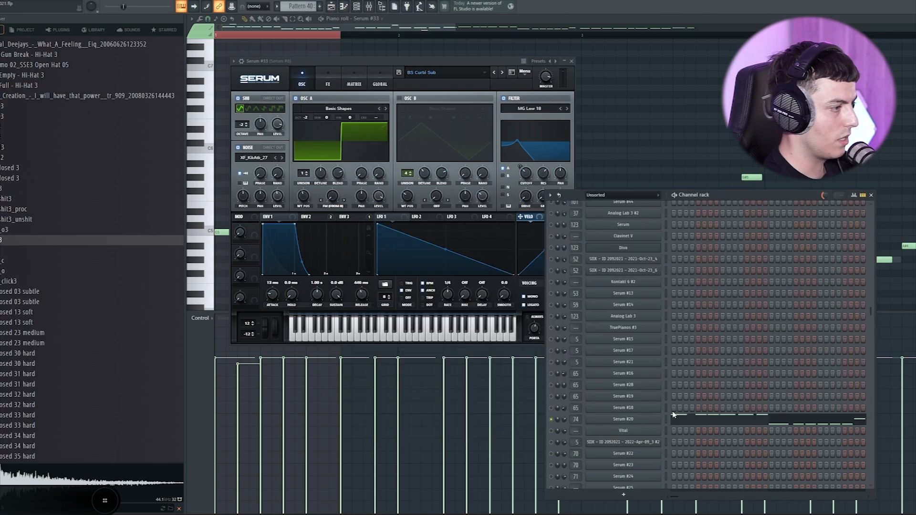
pyautogui.click(623, 420)
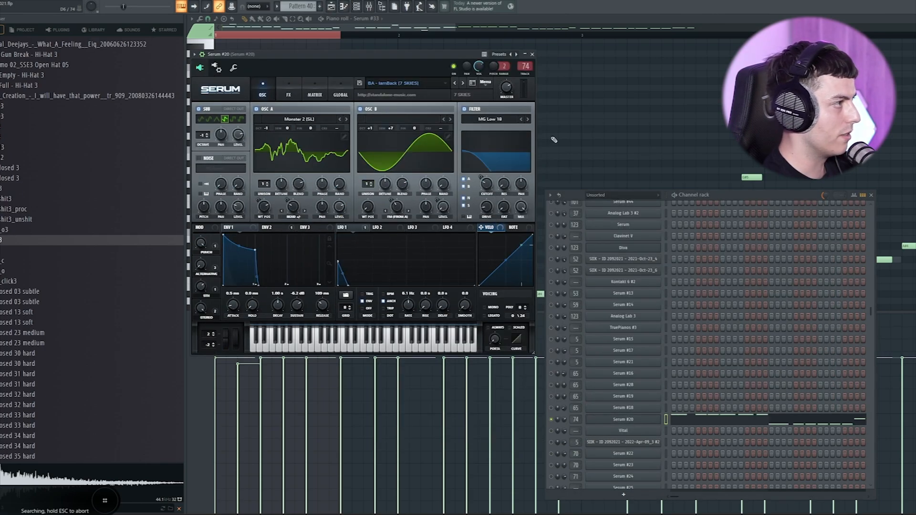
pyautogui.press('space')
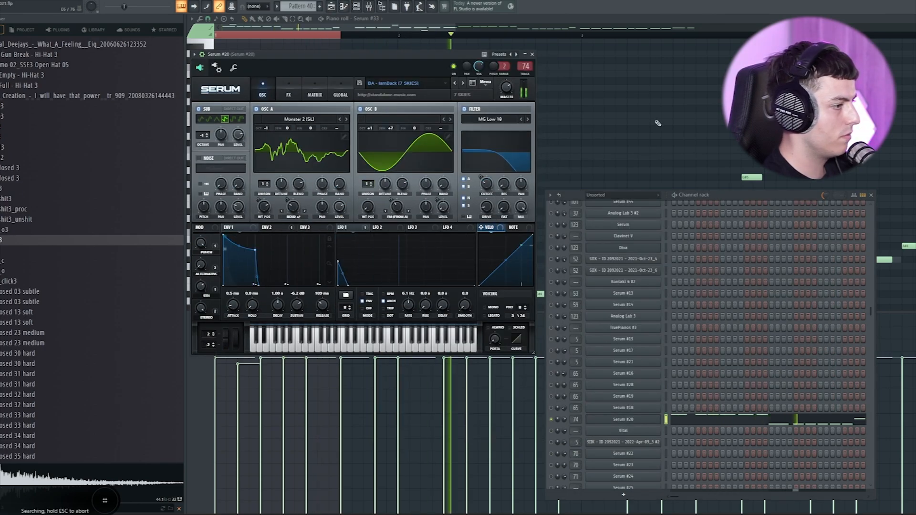
pyautogui.scroll(6, 696, 323)
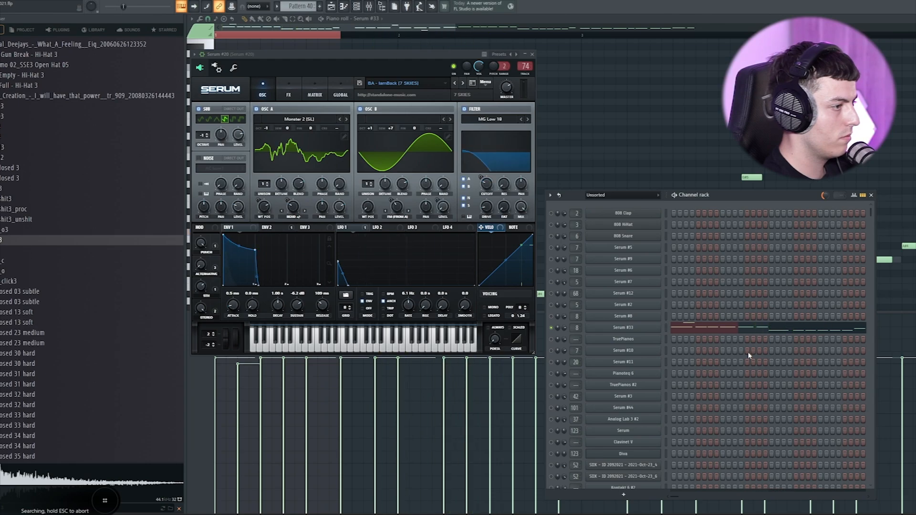
# Step: Find Serum #43 in Pattern 40's channels, open its synth settings, and audition it solo
pyautogui.scroll(-10, 748, 352)
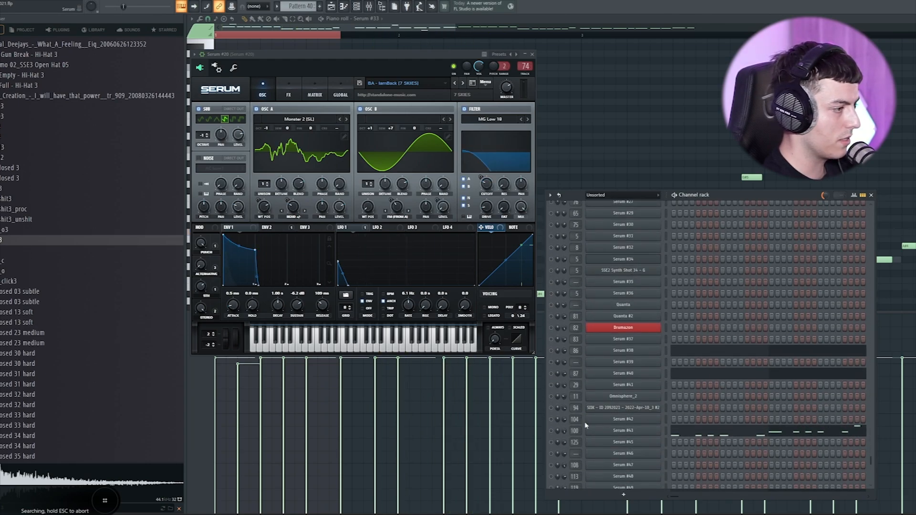
pyautogui.scroll(-1, 552, 435)
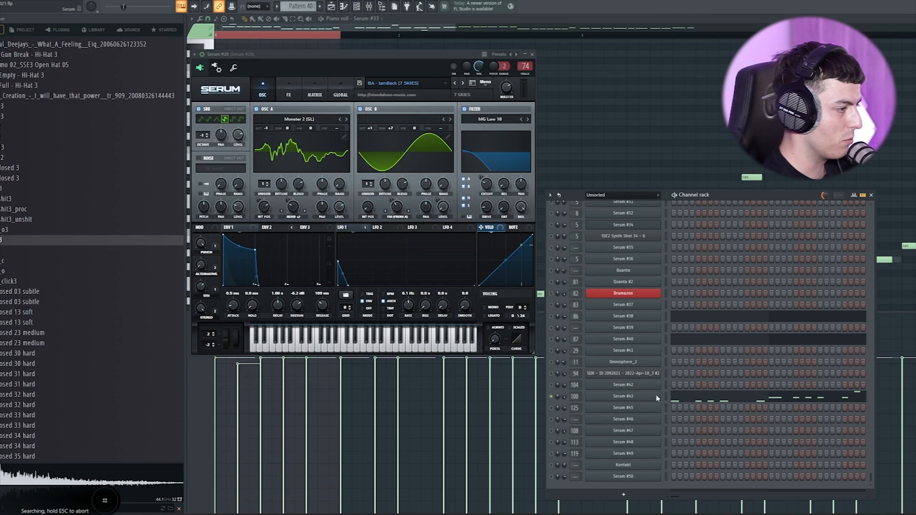
pyautogui.click(657, 395)
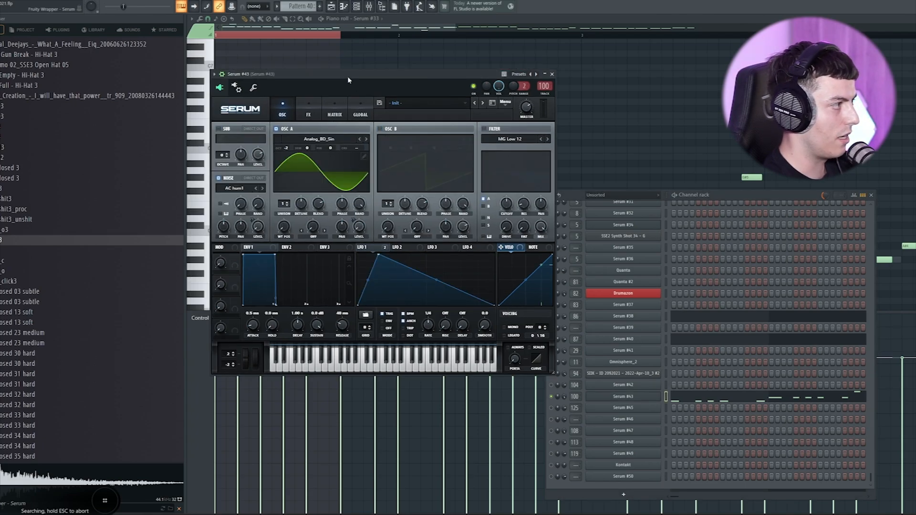
pyautogui.press('space')
pyautogui.click(720, 351)
pyautogui.press('space')
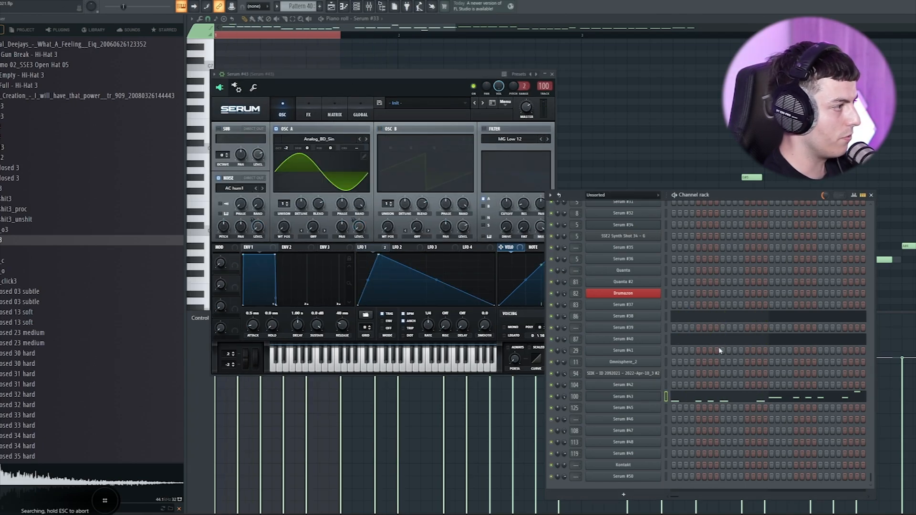
# Step: Solo Track 80 in the playlist, play it, and open its Pattern 56 clip in the piano roll
pyautogui.click(331, 6)
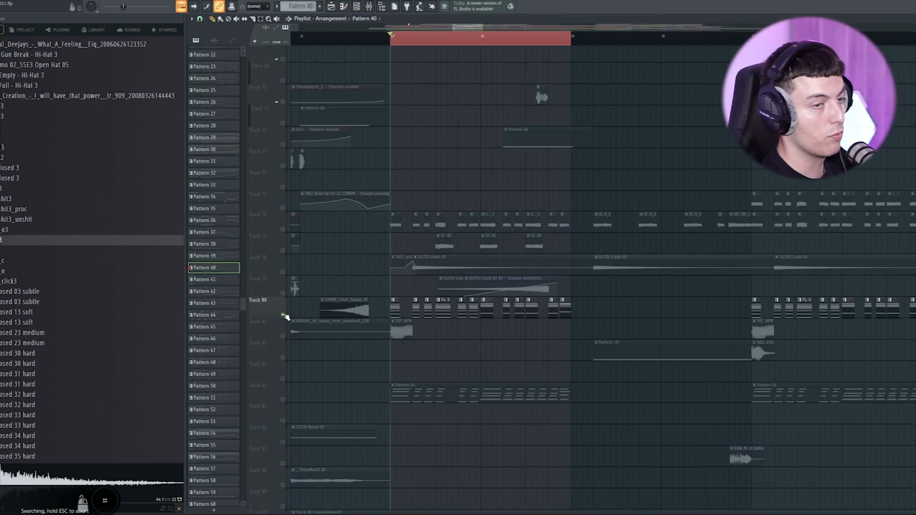
pyautogui.press('space')
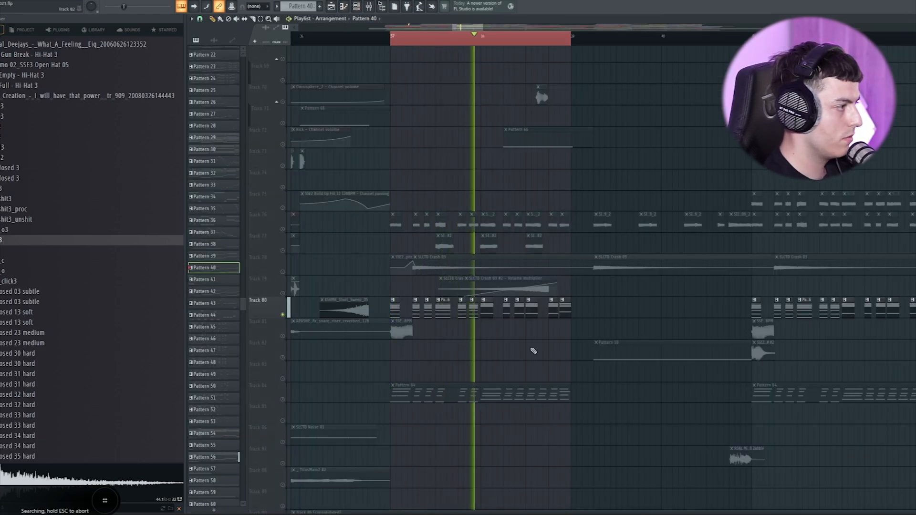
pyautogui.press('space')
pyautogui.click(394, 310)
pyautogui.doubleClick(395, 310)
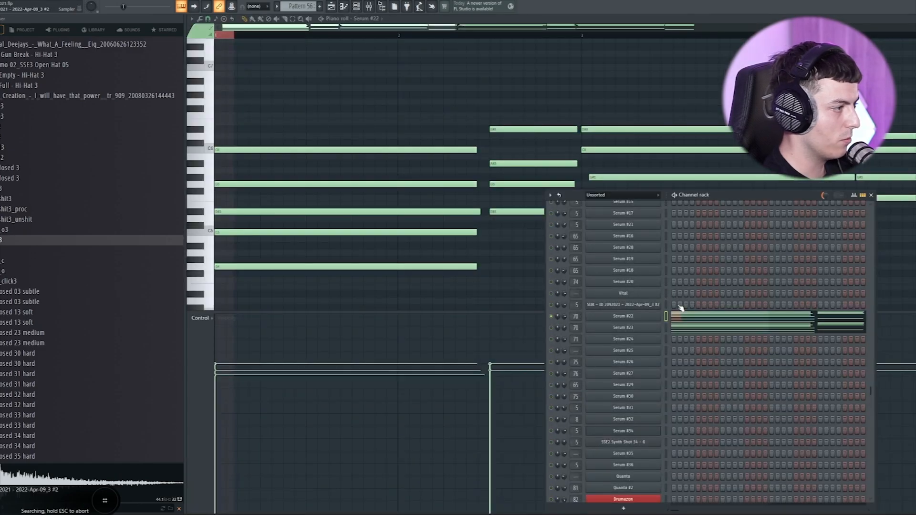
# Step: Open Serum #22's synth settings, show its mixer effects chain, and play its chords
pyautogui.click(623, 316)
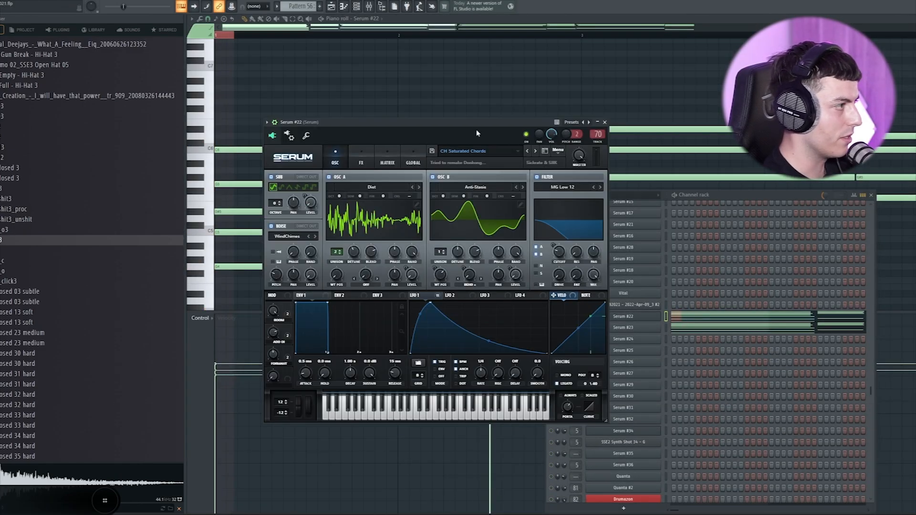
pyautogui.press('F9')
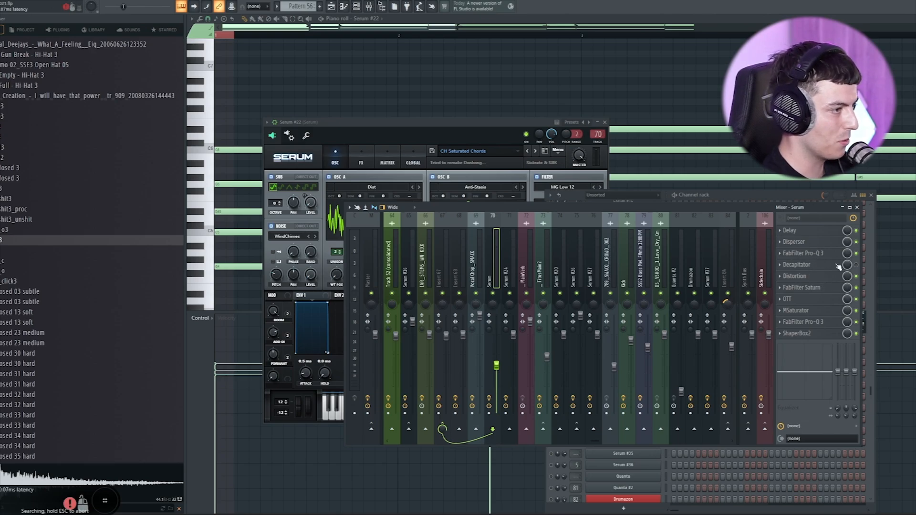
pyautogui.press('space')
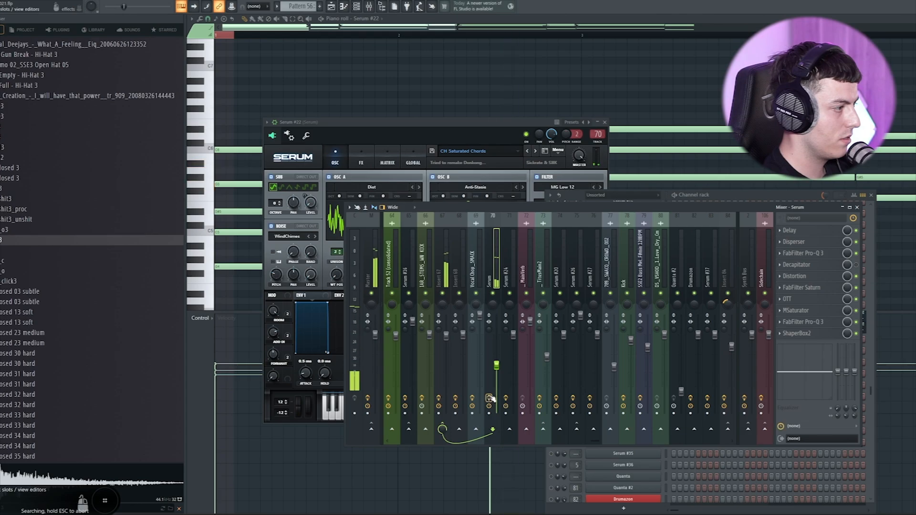
pyautogui.press('space')
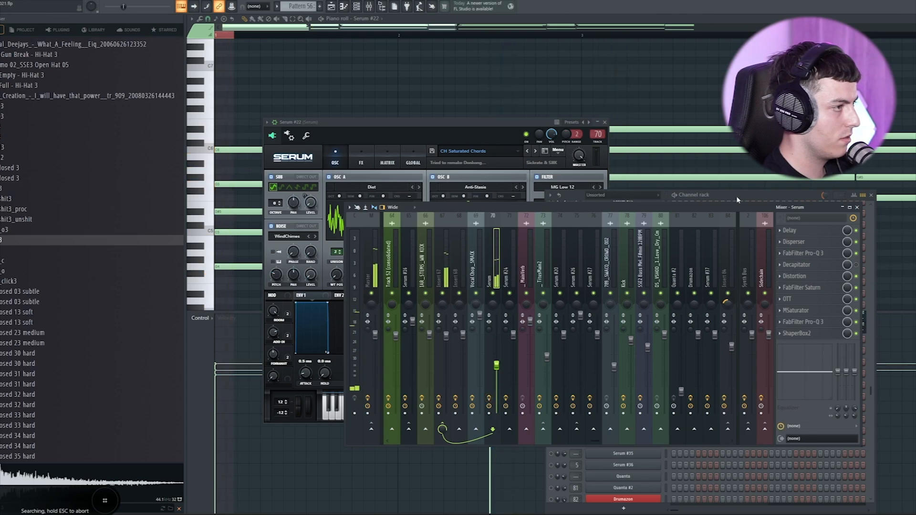
# Step: Audition Pattern 56's Serum #23 layer solo and open its synth settings
pyautogui.click(737, 196)
pyautogui.press('space')
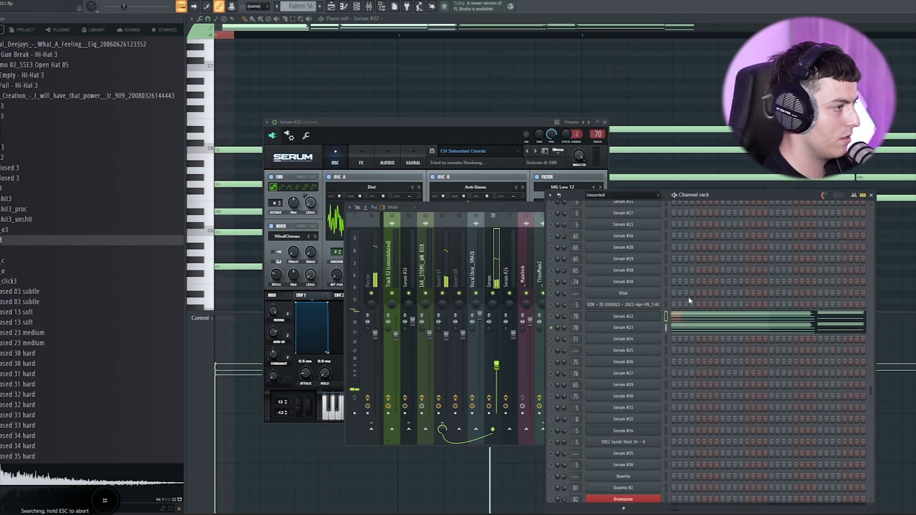
pyautogui.click(640, 329)
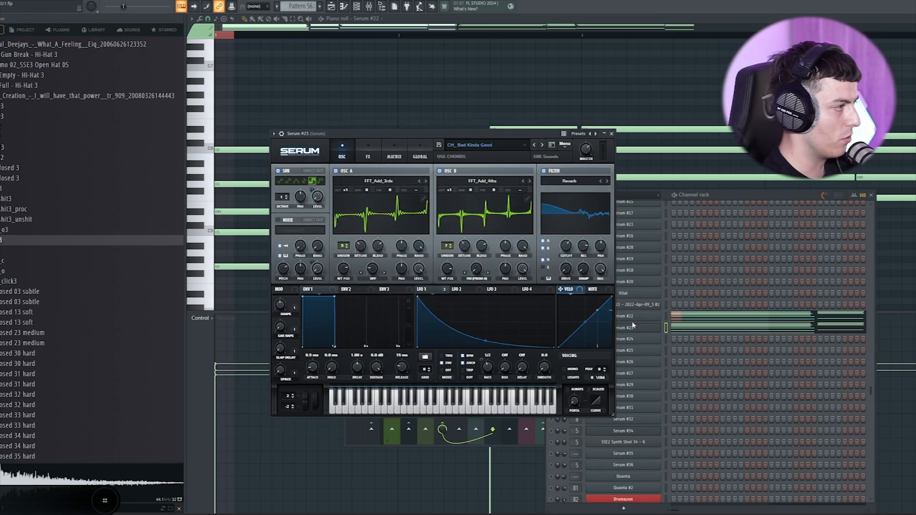
pyautogui.click(735, 241)
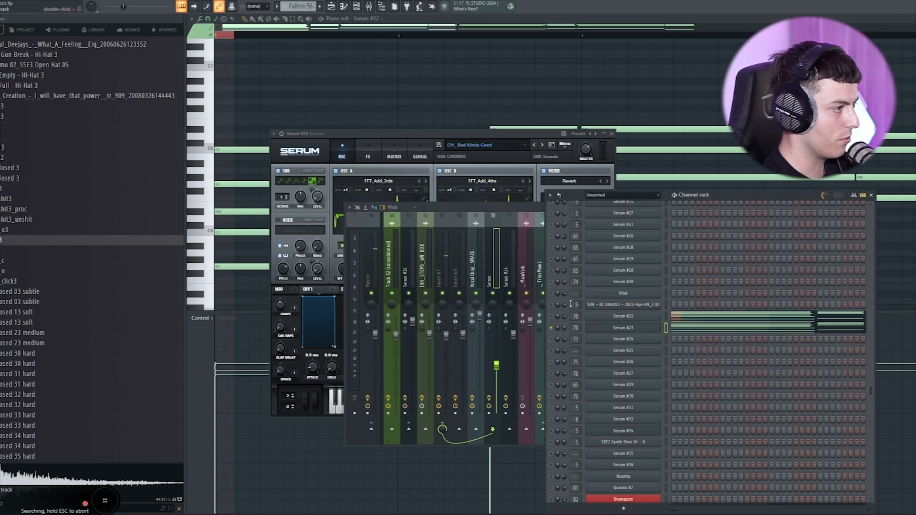
# Step: Return to the playlist with all tracks active and play the selected section of the drop
pyautogui.press('F5')
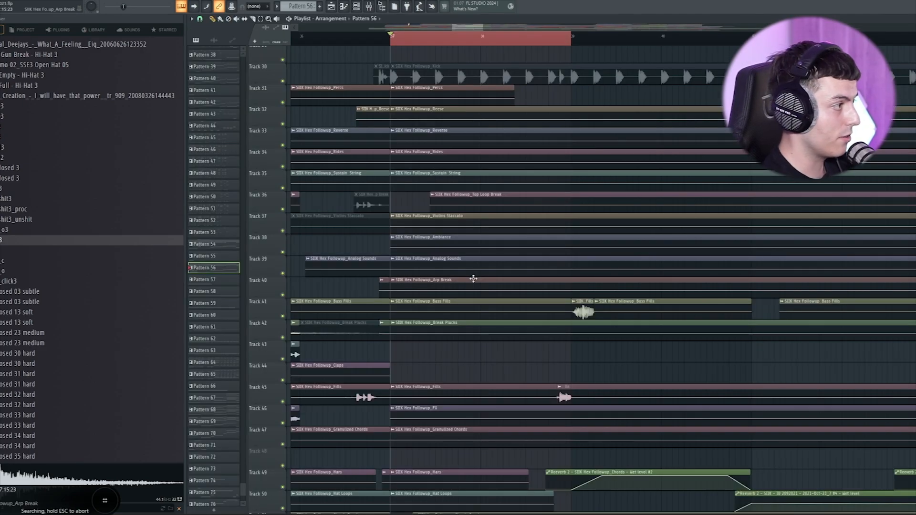
pyautogui.scroll(10, 473, 279)
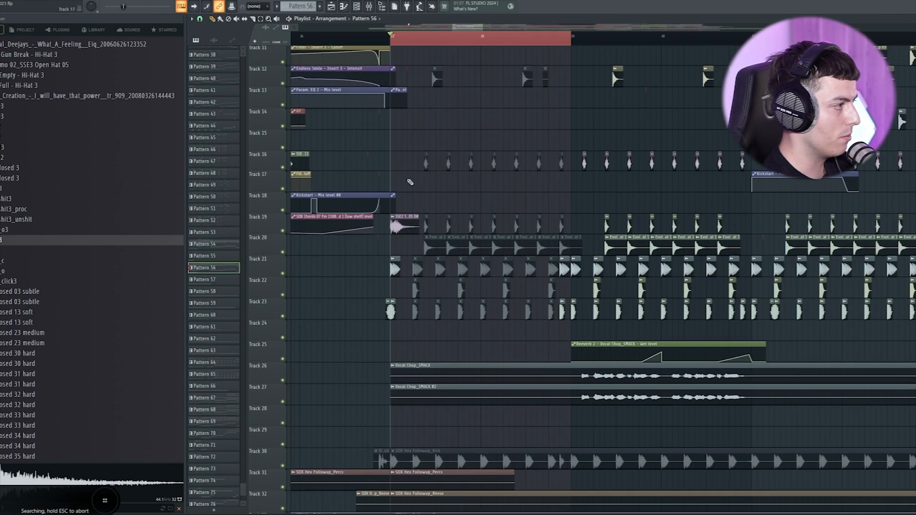
pyautogui.scroll(3, 487, 181)
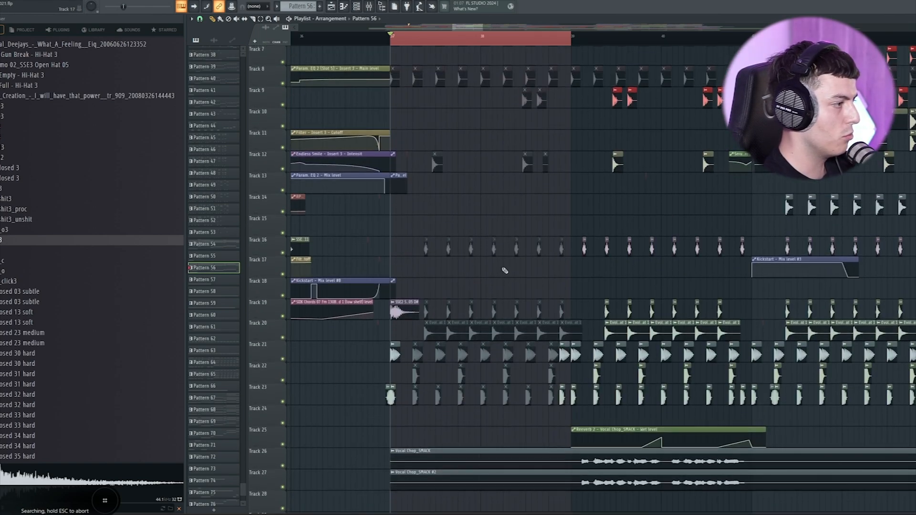
pyautogui.press('space')
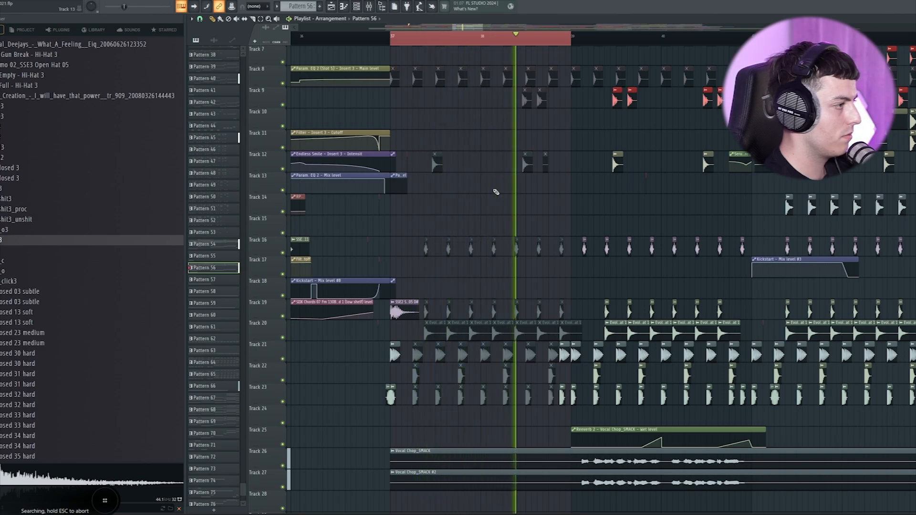
pyautogui.press('space')
pyautogui.scroll(2, 496, 200)
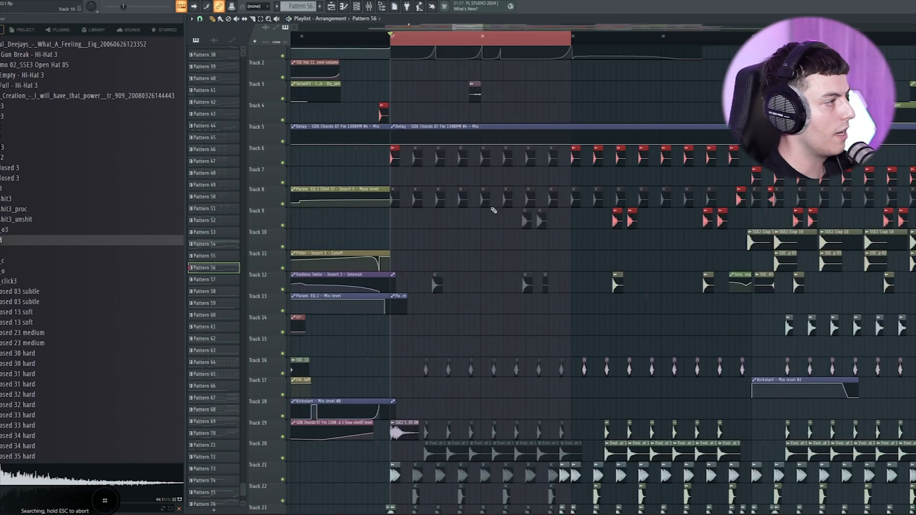
# Step: Solo Tracks 54 and 62, extend the playlist's time selection past the Pattern 45 clip, and play the reverb-automated synth
pyautogui.scroll(-10, 493, 212)
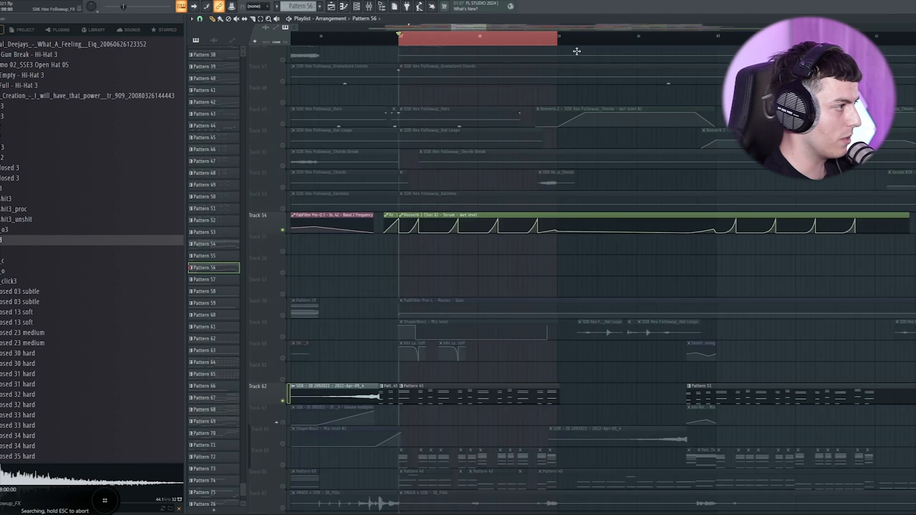
pyautogui.moveTo(591, 44); pyautogui.dragTo(612, 44)
pyautogui.press('space')
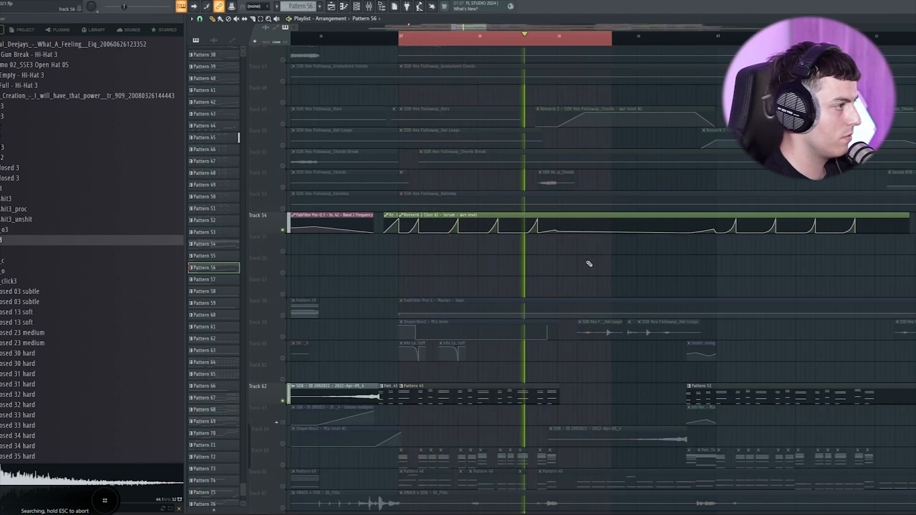
pyautogui.press('space')
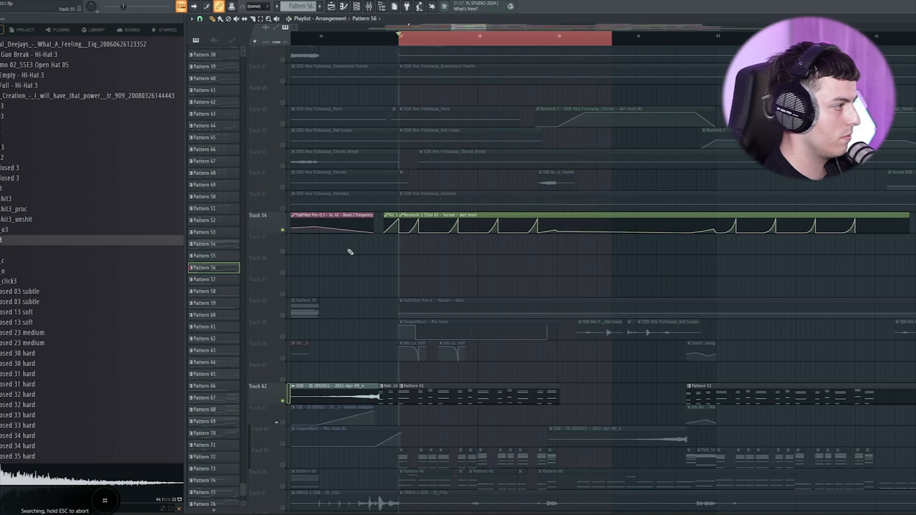
# Step: Reactivate the other tracks and open the V_RIOT_bass_glitch_frog audio clip's sample settings
pyautogui.scroll(-6, 544, 259)
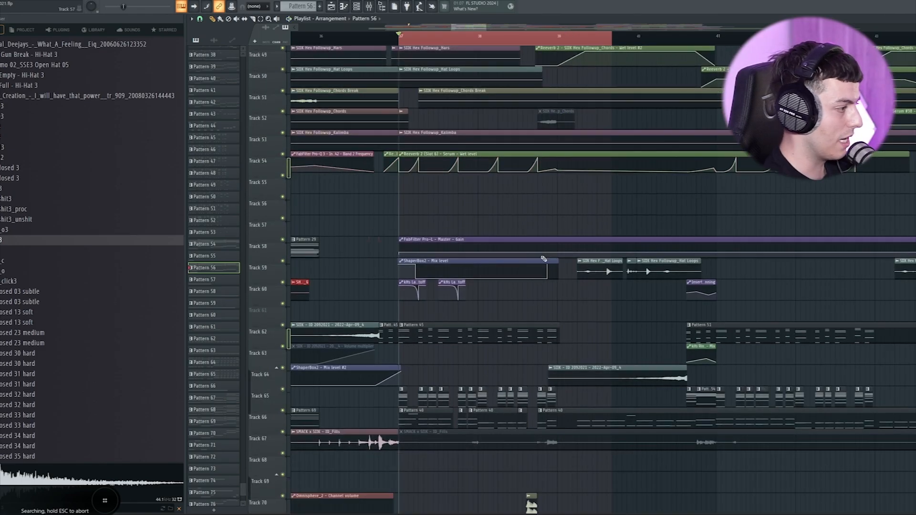
pyautogui.scroll(-6, 543, 259)
pyautogui.doubleClick(401, 236)
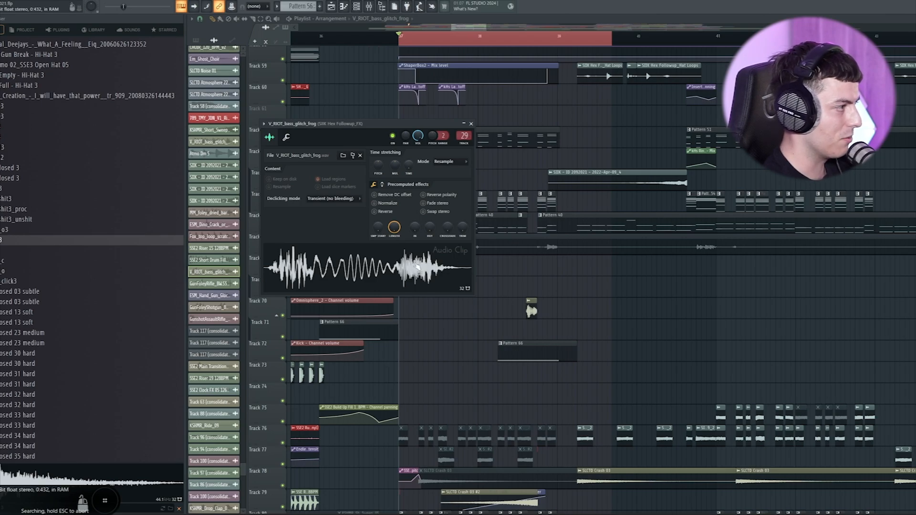
# Step: Clear the time selection and play the full arrangement through the drop's following section
pyautogui.click(519, 37)
pyautogui.press('space')
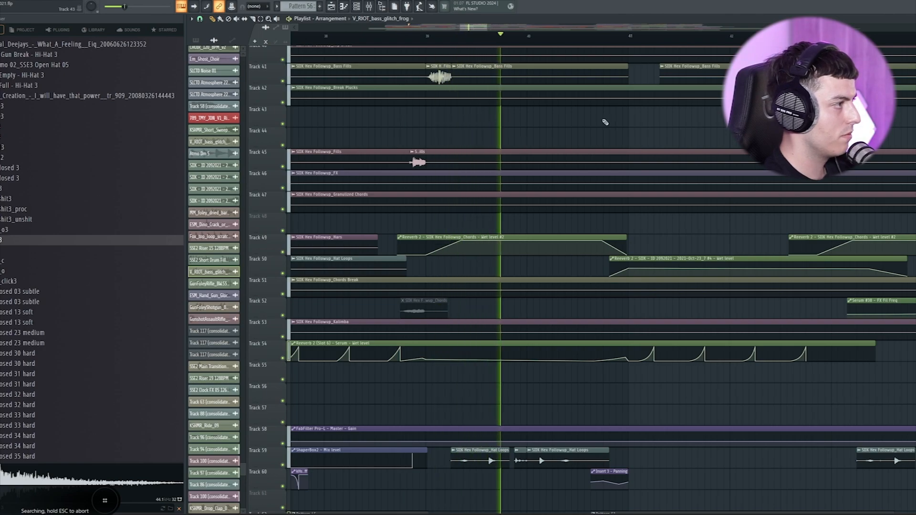
pyautogui.scroll(-2, 604, 123)
pyautogui.scroll(-3, 606, 121)
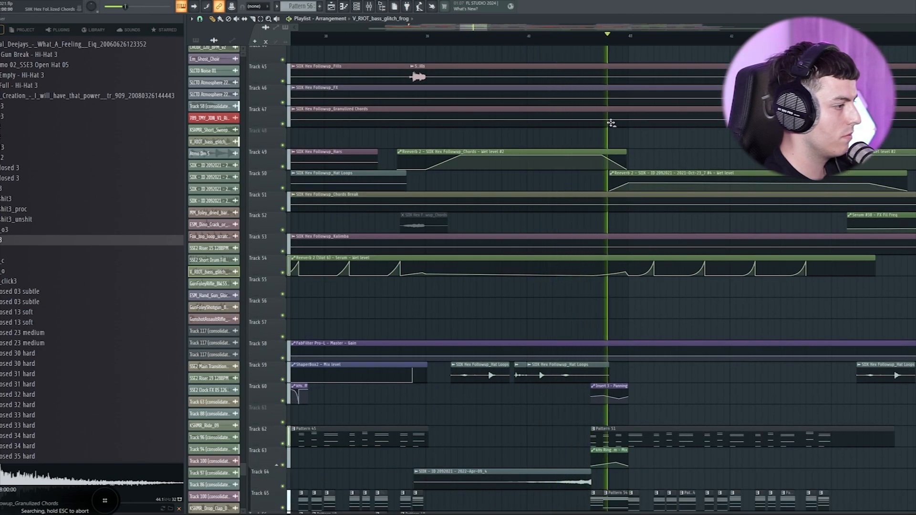
pyautogui.press('space')
# Step: Isolate the drum tracks from Track 5 to Track 23, play them, and return the playhead to that section's start
pyautogui.scroll(7, 286, 126)
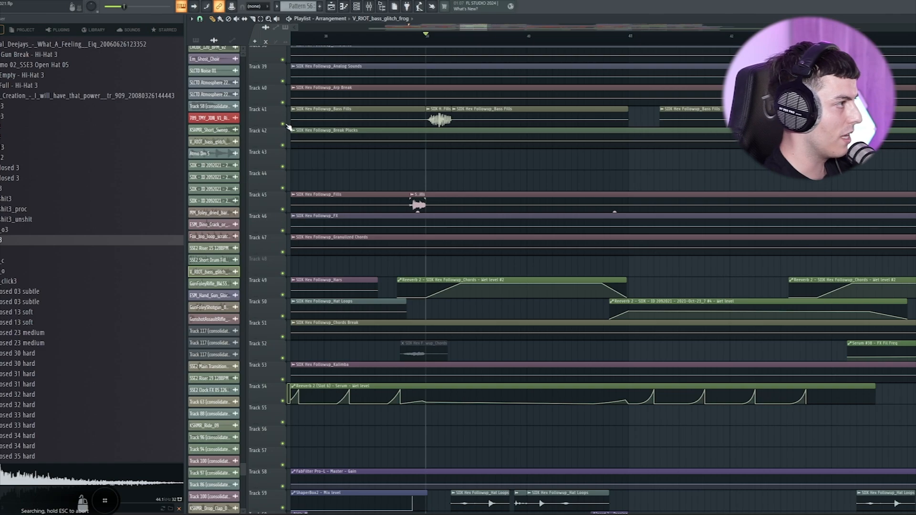
pyautogui.rightClick(283, 124)
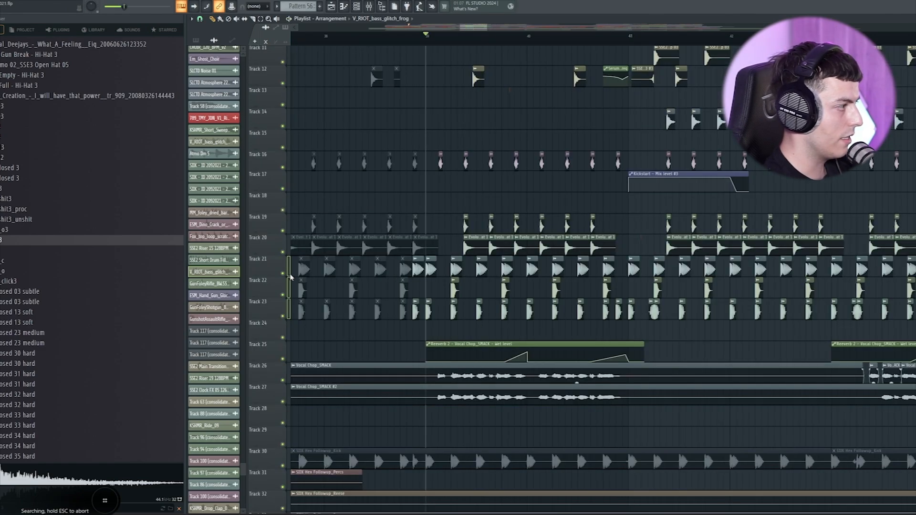
pyautogui.press('space')
pyautogui.scroll(7, 296, 66)
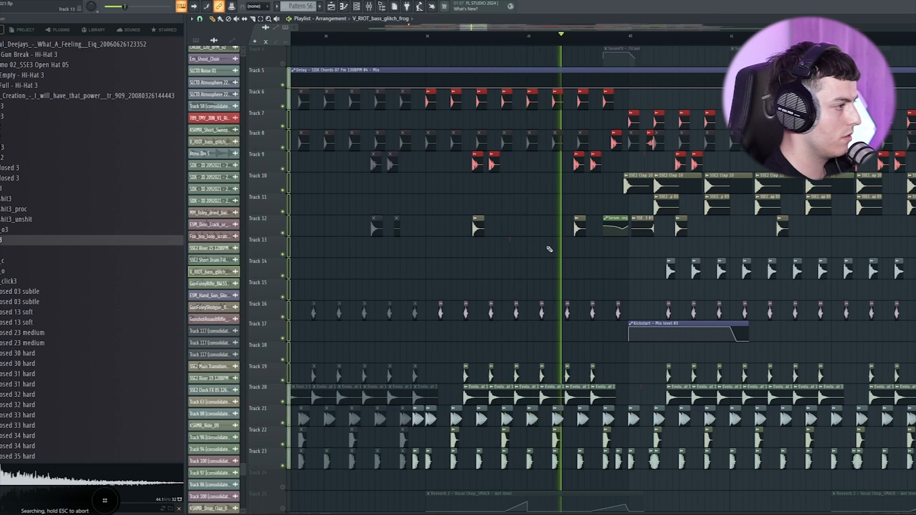
pyautogui.press('space')
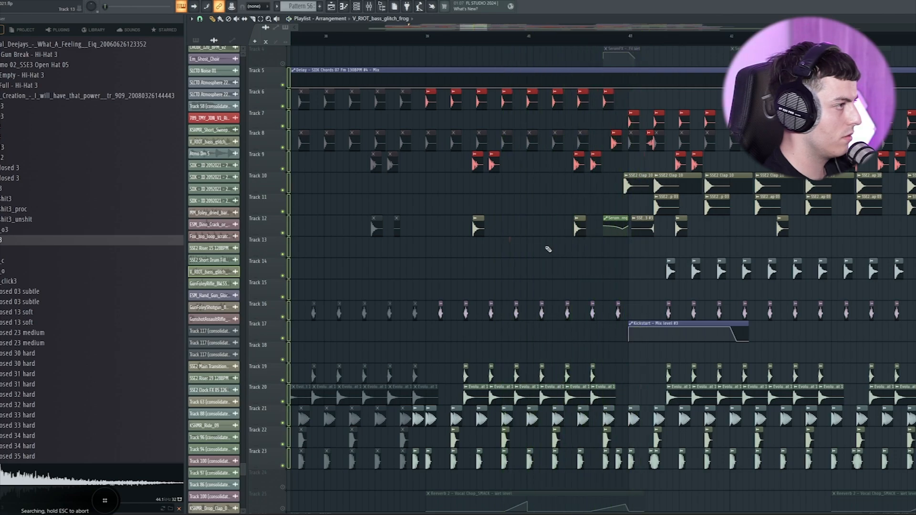
pyautogui.click(420, 36)
pyautogui.click(428, 37)
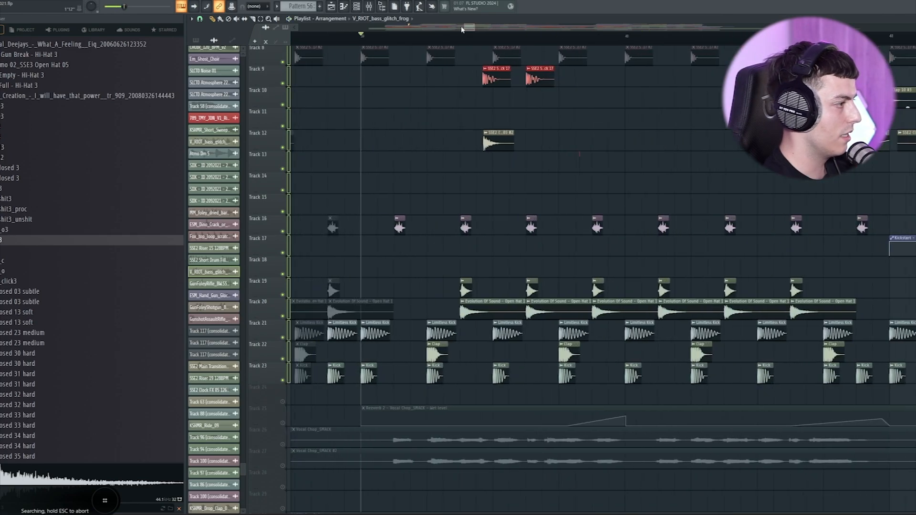
# Step: Solo the kick on Track 23, play it from the section's start, and reactivate the other tracks
pyautogui.moveTo(462, 30); pyautogui.dragTo(461, 30)
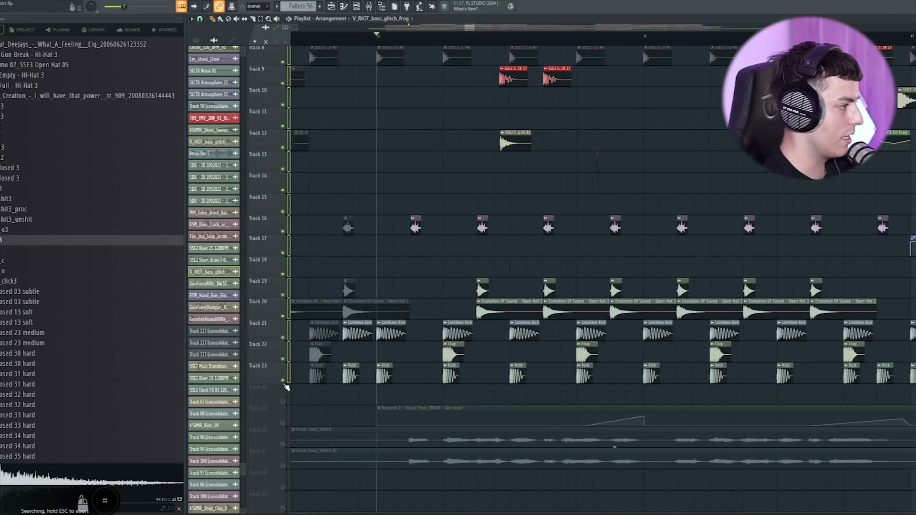
pyautogui.rightClick(283, 381)
pyautogui.rightClick(283, 337)
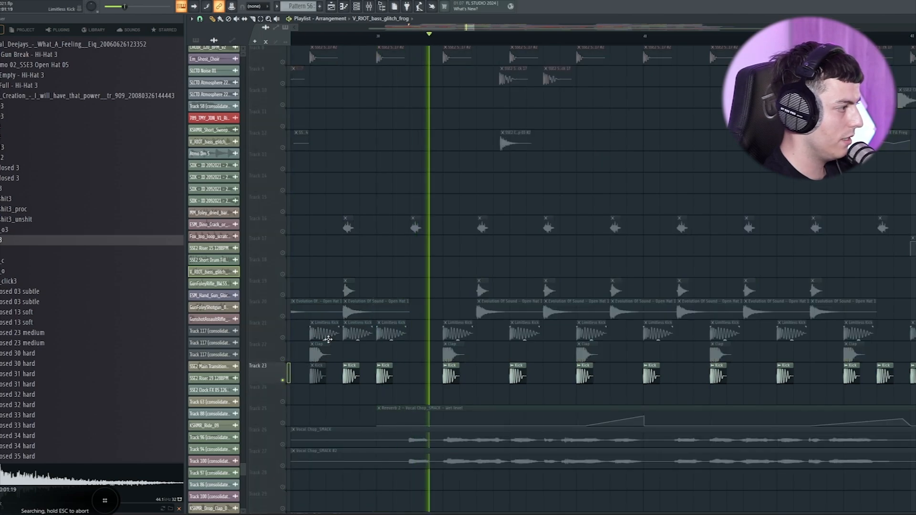
pyautogui.press('space')
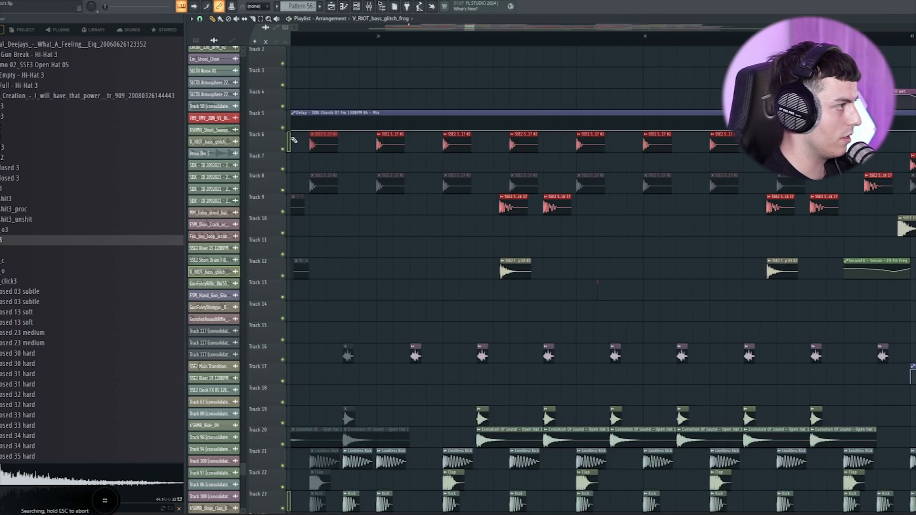
# Step: Audition the red percussion hits on Track 6 and return the playhead to the section's start
pyautogui.rightClick(285, 148)
pyautogui.click(376, 37)
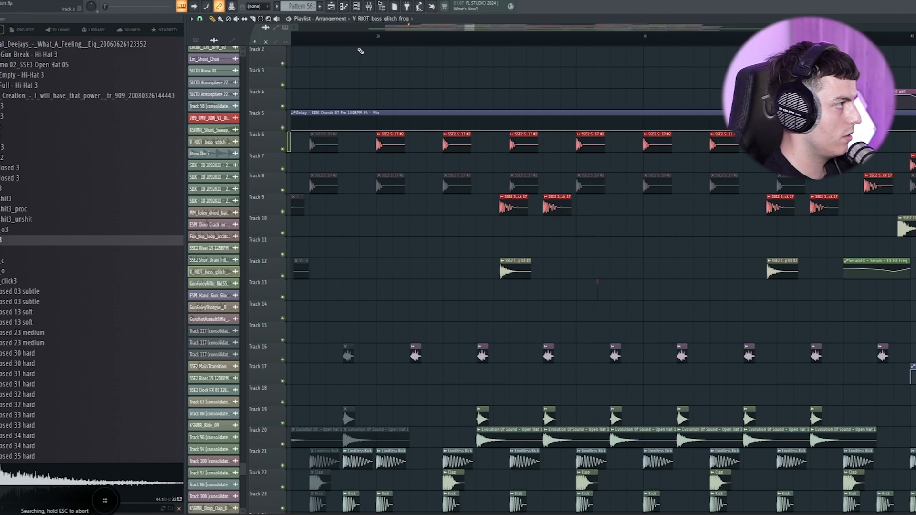
pyautogui.click(378, 36)
pyautogui.scroll(-2, 379, 37)
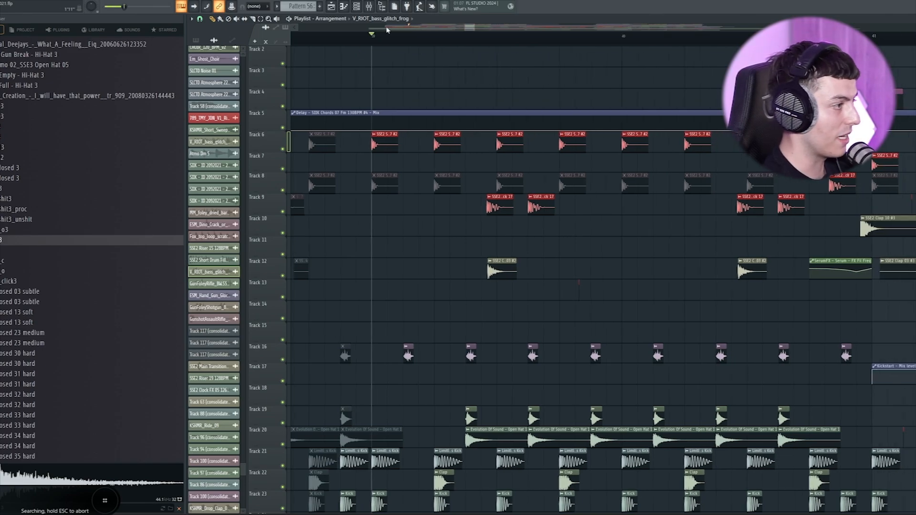
pyautogui.scroll(-3, 485, 31)
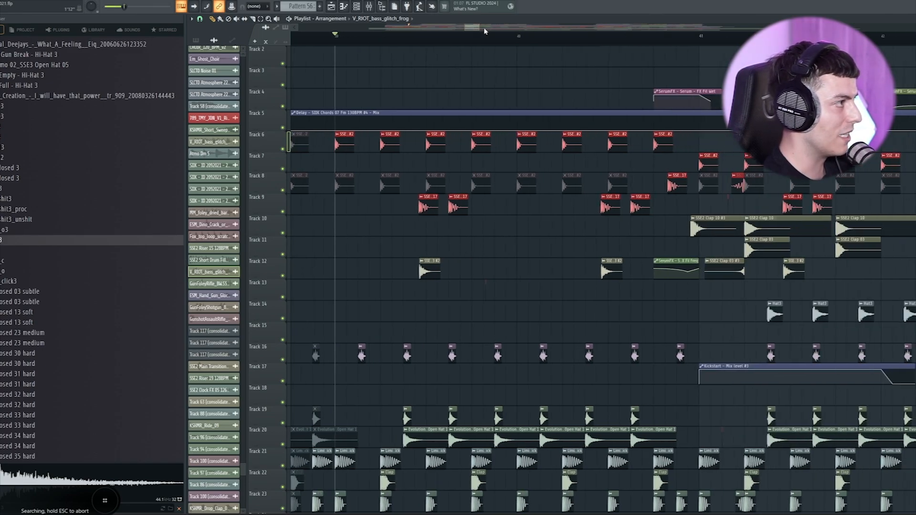
pyautogui.scroll(-5, 268, 282)
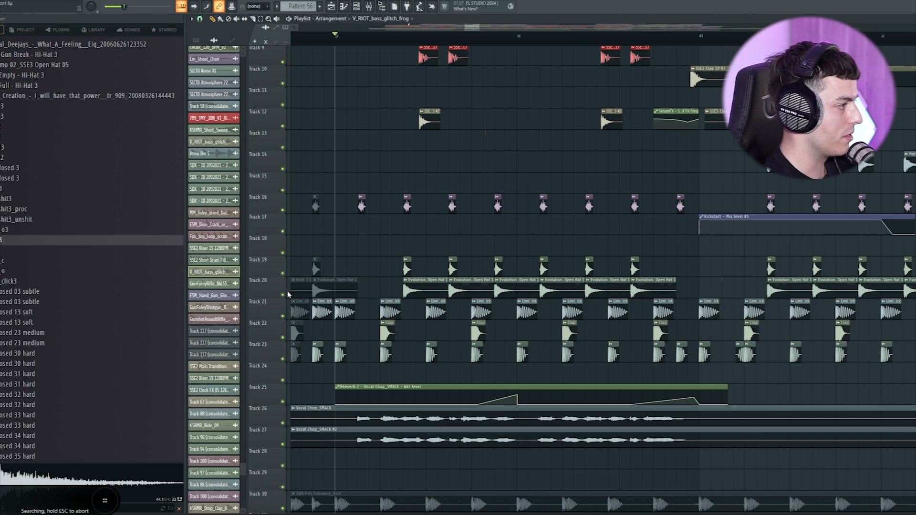
# Step: Audition the open hats on Track 20 and the short hits on Track 16
pyautogui.rightClick(285, 292)
pyautogui.click(283, 210)
pyautogui.press('space')
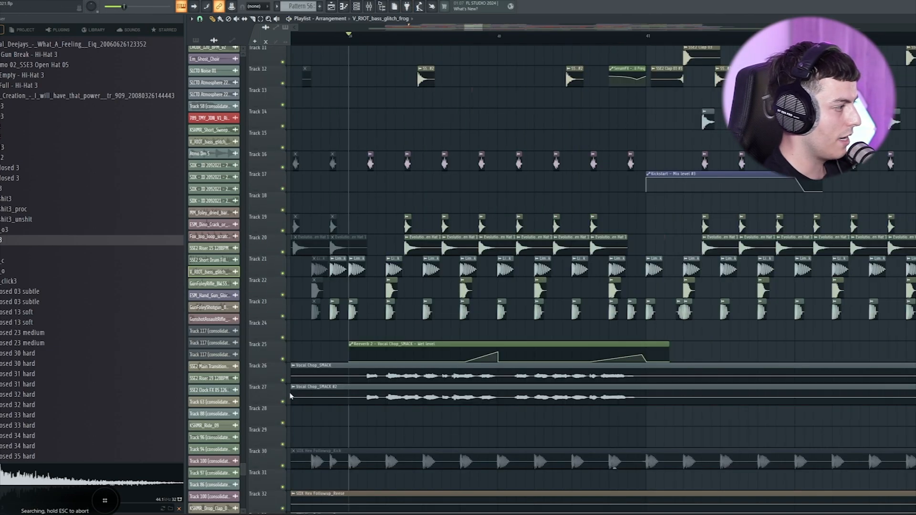
# Step: Solo the Vocal Chop_SMACK clips on Tracks 26 and 27 and play them
pyautogui.rightClick(283, 381)
pyautogui.scroll(-3, 362, 324)
pyautogui.press('space')
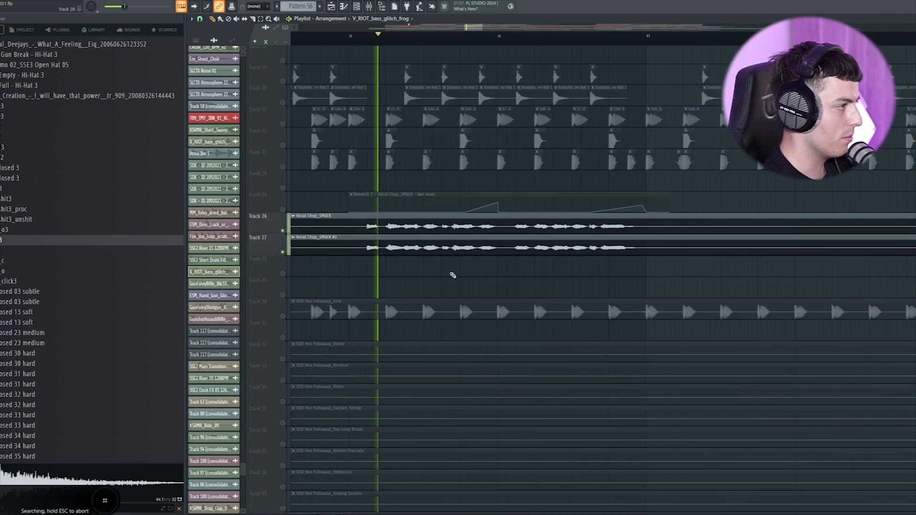
# Step: Play the vocal chop with its mixer effects chain open and inspect its Fruity parametric EQ 2
pyautogui.click(282, 210)
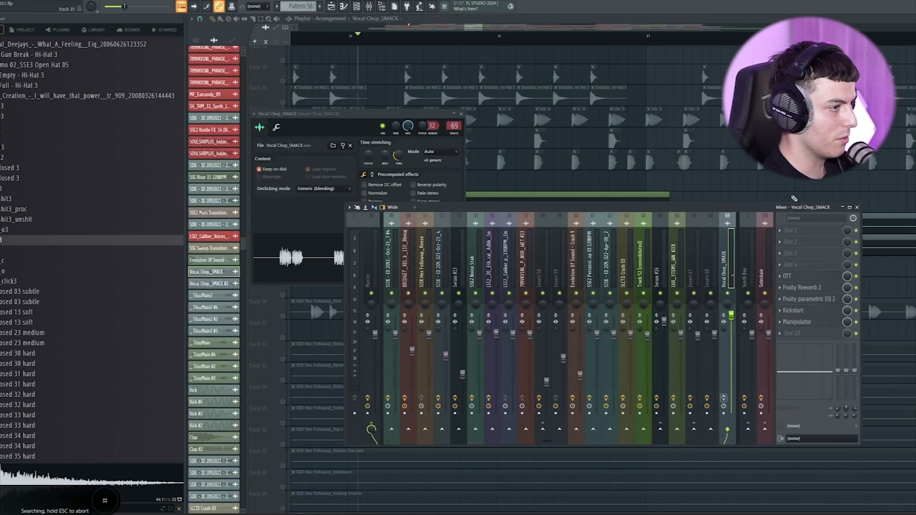
pyautogui.press('space')
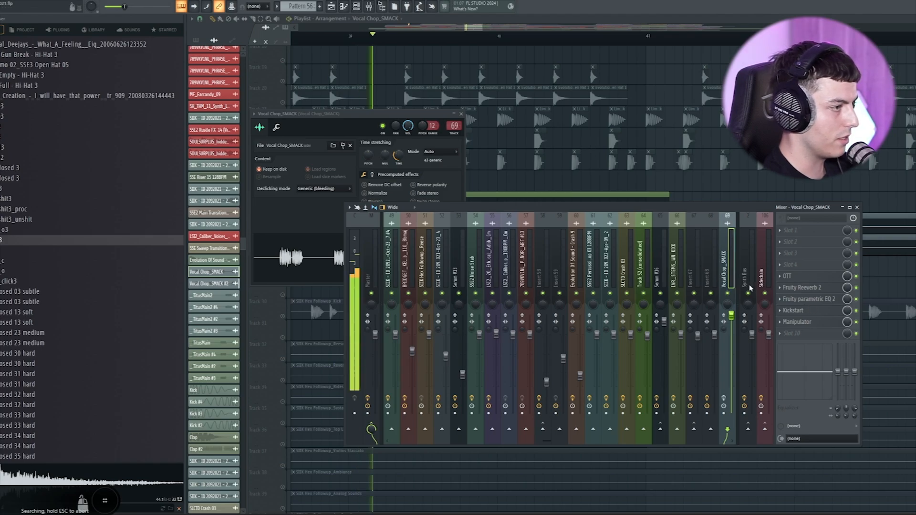
pyautogui.click(821, 301)
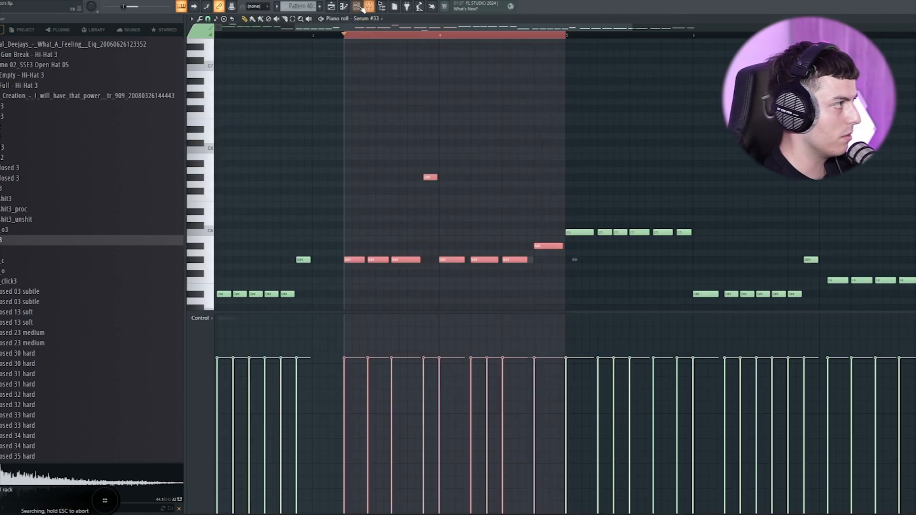
# Step: Solo Serum #38 in Pattern 40's channel rack, play it, and open its synth
pyautogui.click(366, 7)
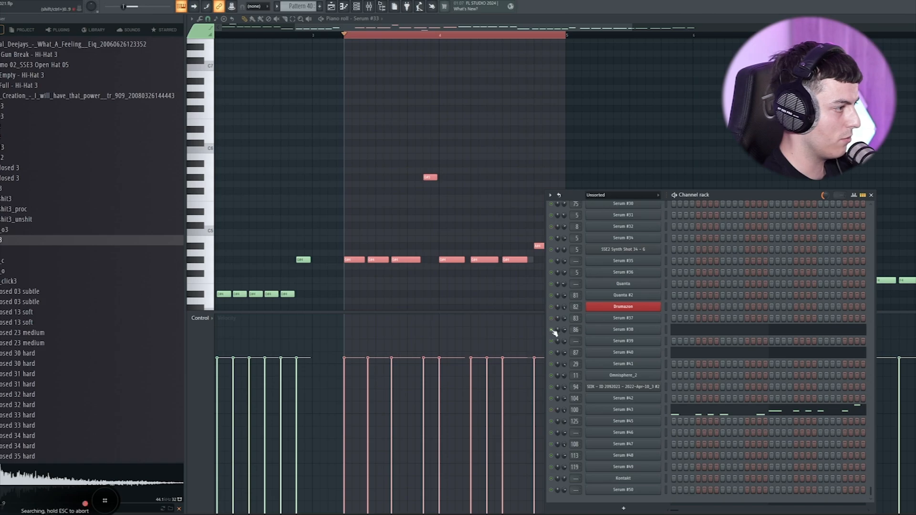
pyautogui.press('space')
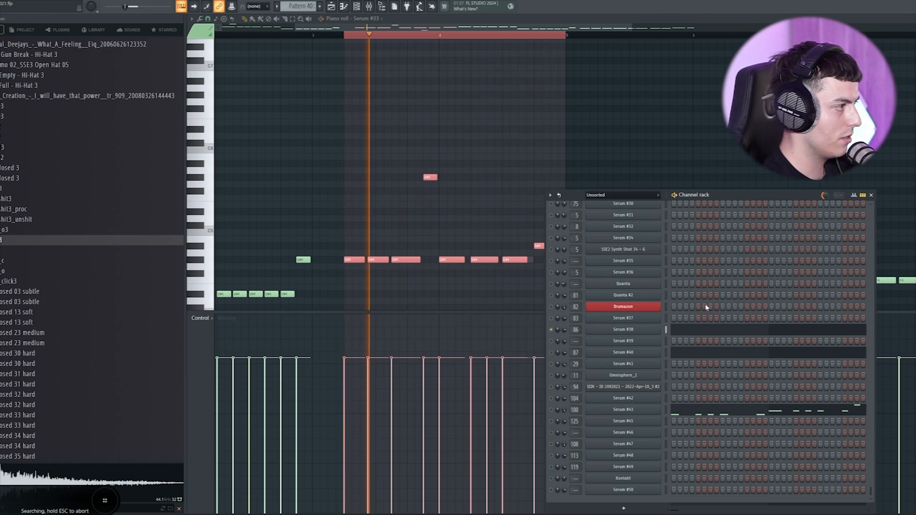
pyautogui.press('space')
pyautogui.click(649, 330)
pyautogui.click(754, 194)
# Step: Play Serum #40's notes in Pattern 40 and bring back the channel rack with all channels active
pyautogui.press('space')
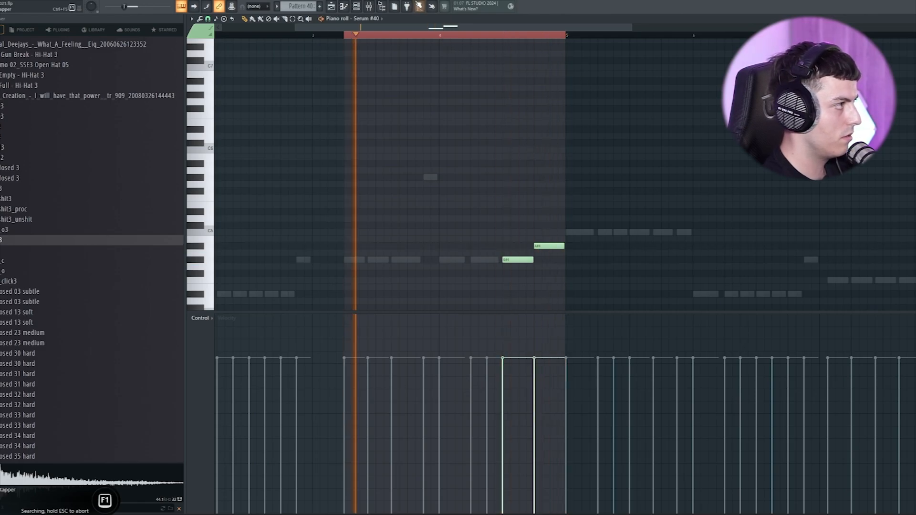
pyautogui.press('space')
pyautogui.press('F6')
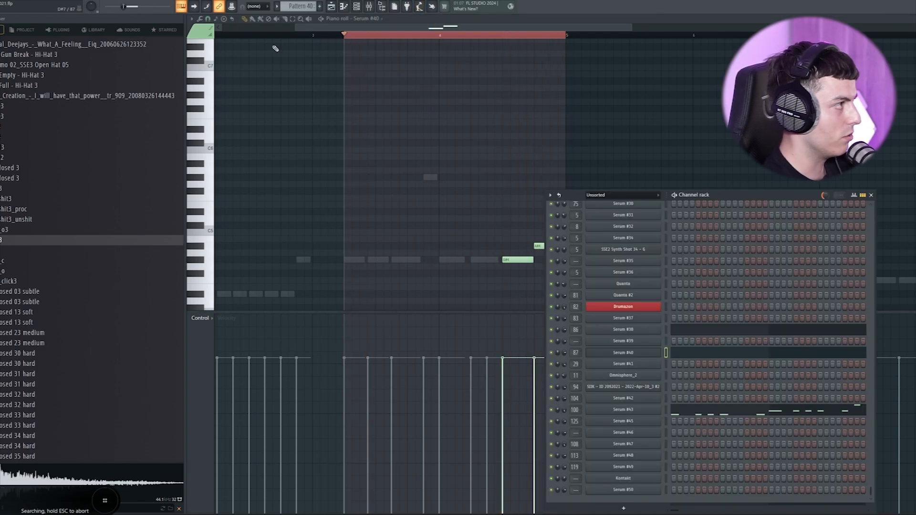
# Step: Return to the playlist and play the full arrangement around the Pattern 51 section
pyautogui.press('F5')
pyautogui.moveTo(518, 42); pyautogui.dragTo(484, 44)
pyautogui.press('space')
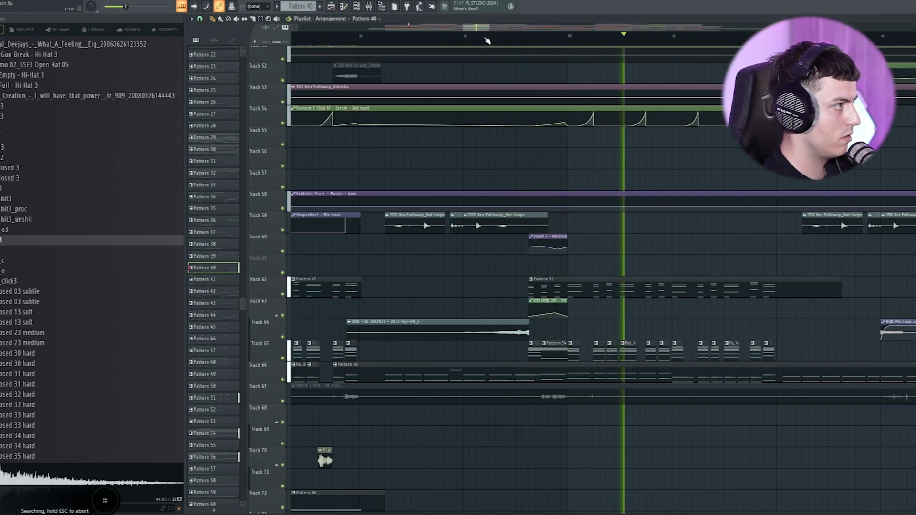
# Step: Solo Track 76, open its SIIK audio clip's sample settings, and inspect the Soundgoodizer on mixer Insert 67
pyautogui.scroll(-5, 399, 231)
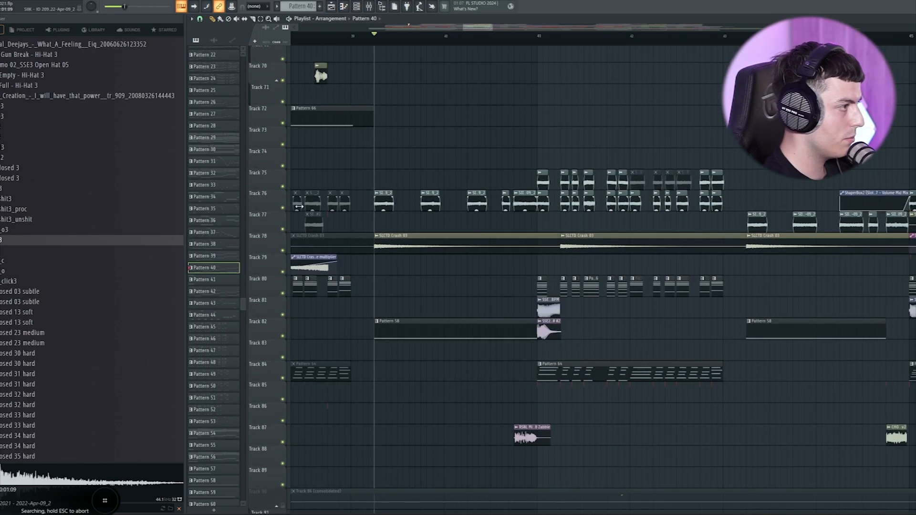
pyautogui.keyDown('ctrl'); pyautogui.click(283, 208); pyautogui.keyUp('ctrl')
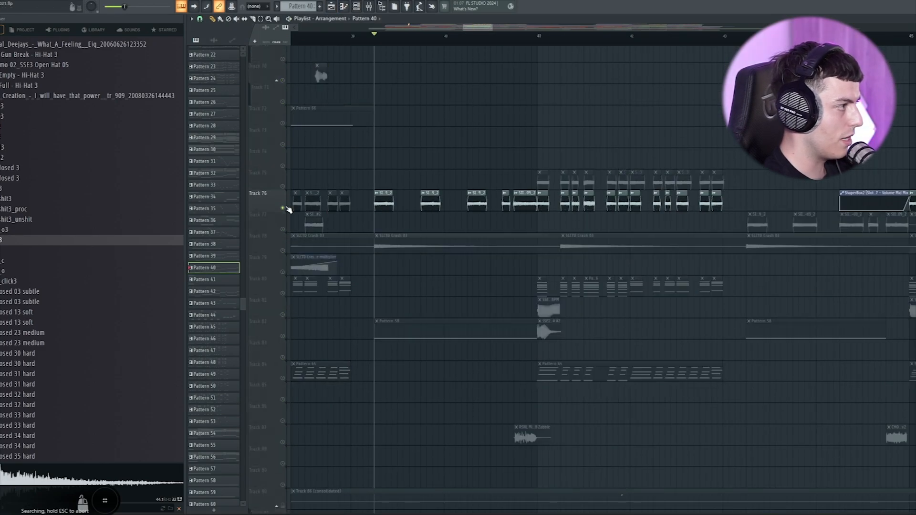
pyautogui.doubleClick(385, 198)
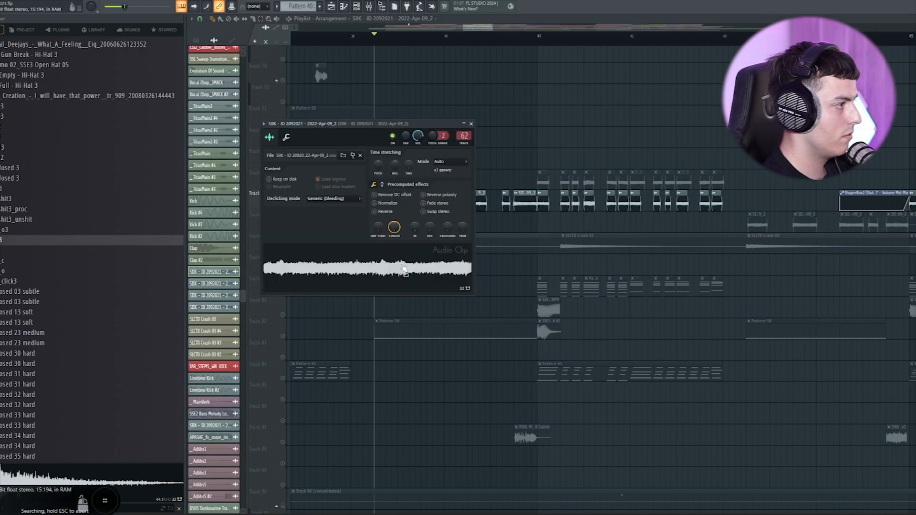
pyautogui.press('F9')
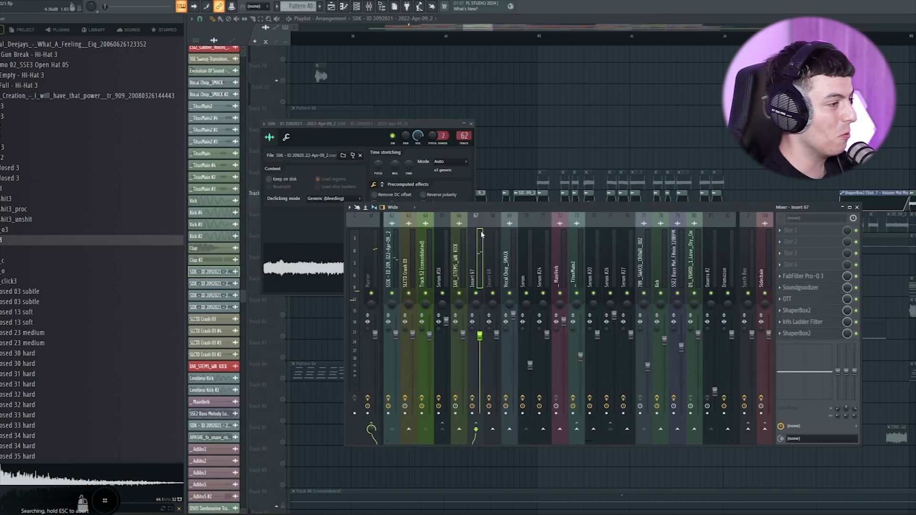
pyautogui.click(832, 288)
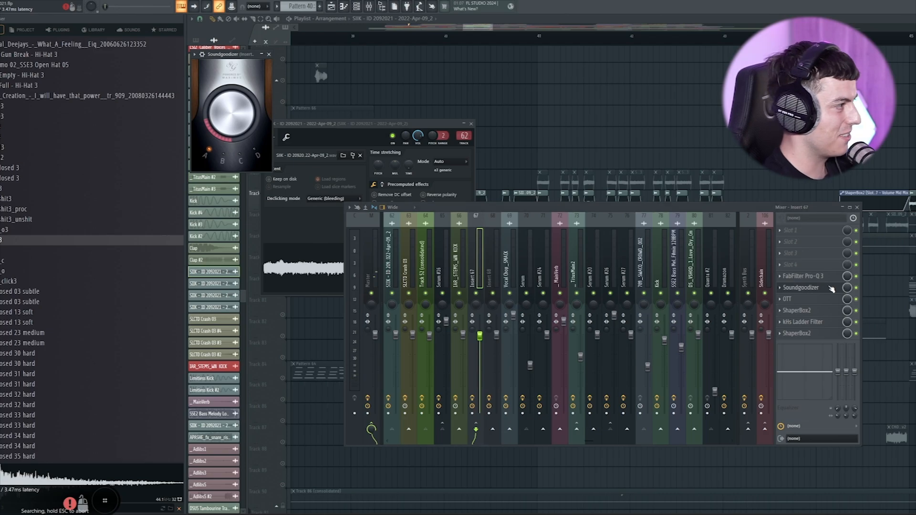
pyautogui.click(831, 292)
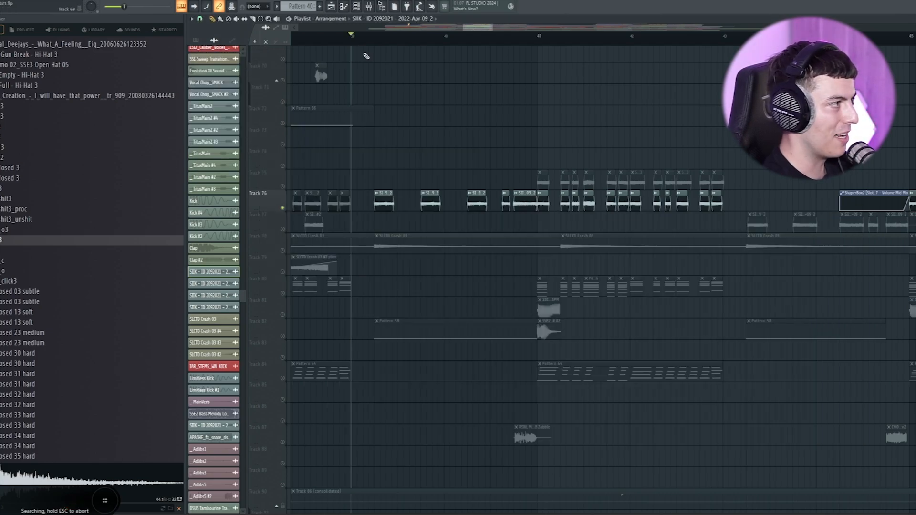
# Step: Play the soloed Track 76 clips from the start of the Pattern 58 clip, and replay them with all tracks active
pyautogui.moveTo(368, 35); pyautogui.dragTo(375, 36)
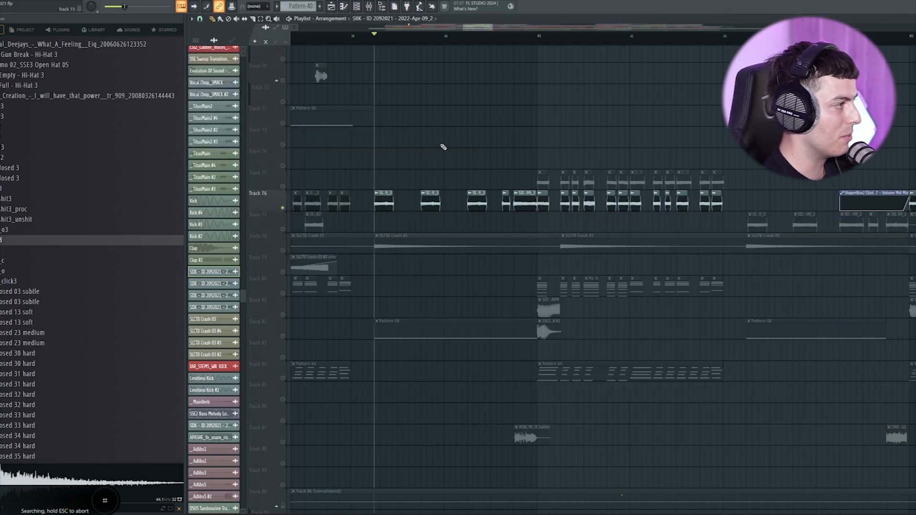
pyautogui.press('space')
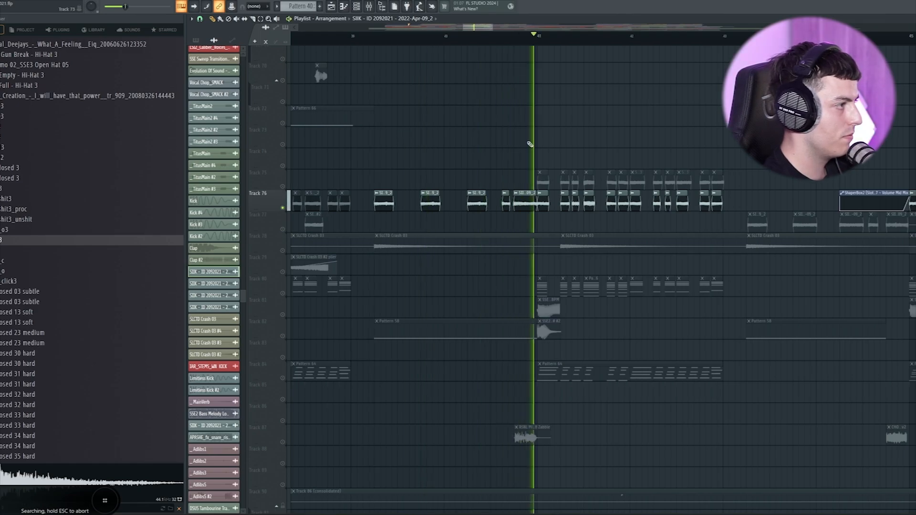
pyautogui.click(352, 40)
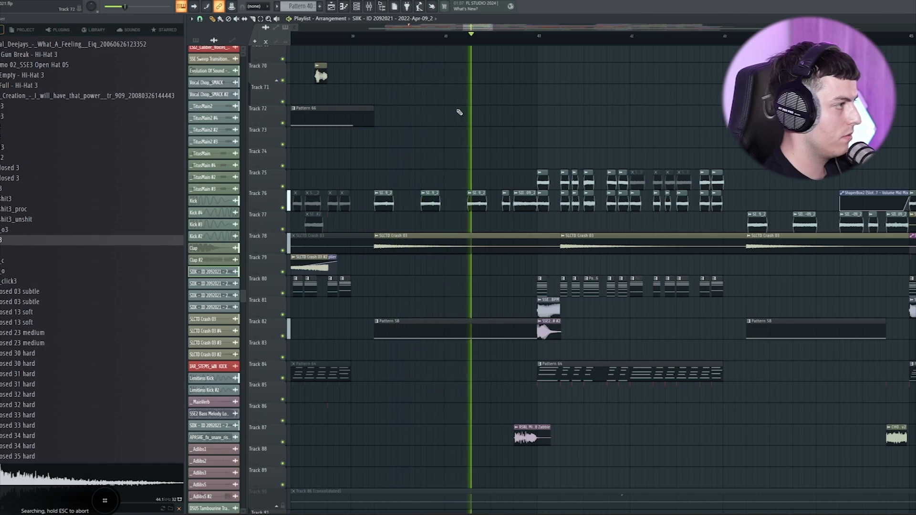
pyautogui.press('space')
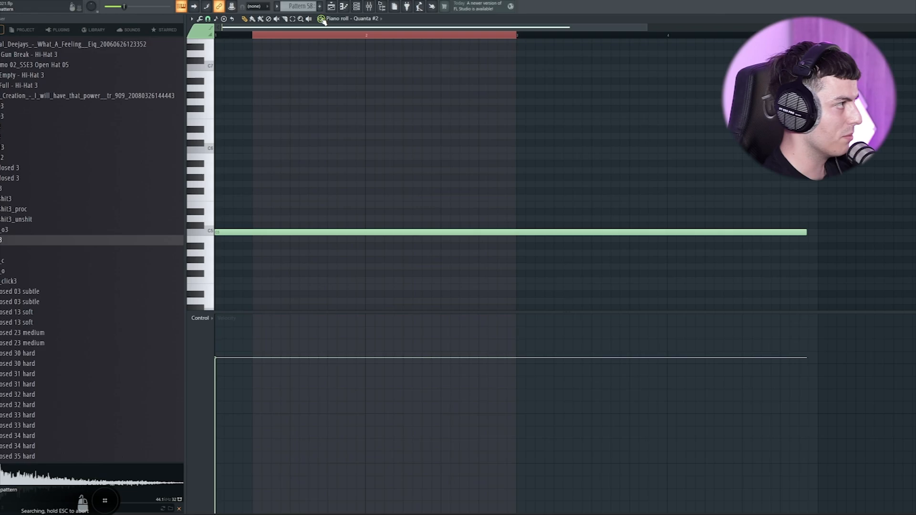
# Step: Play Pattern 58's held note with the Quanta #2 synth open, and bring up the mixer
pyautogui.click(322, 20)
pyautogui.press('F6')
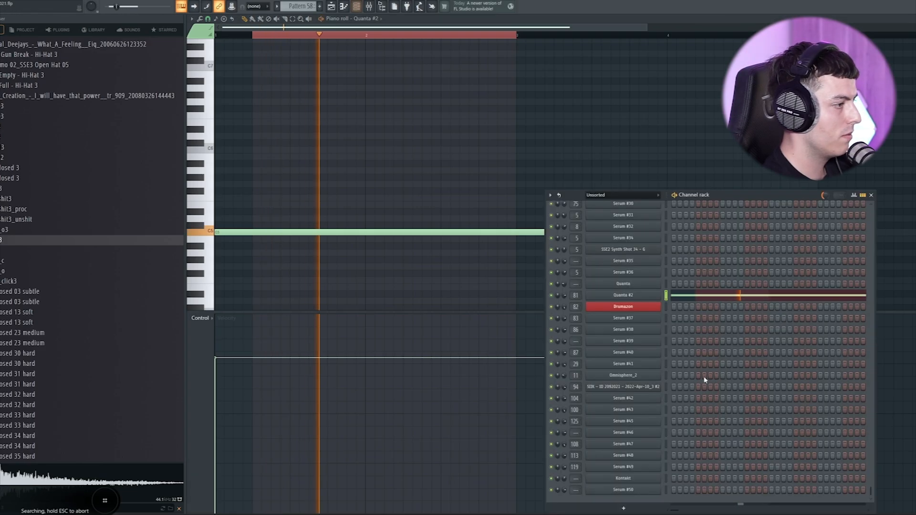
pyautogui.click(648, 299)
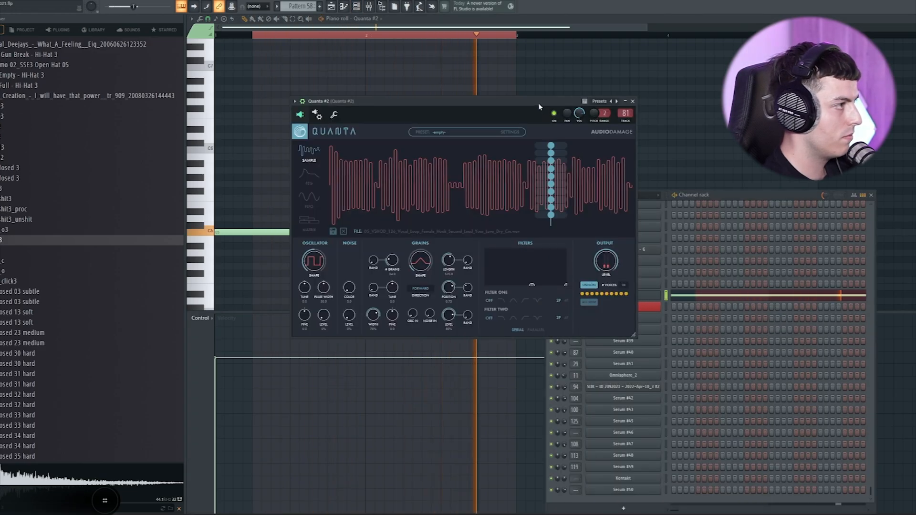
pyautogui.press('space')
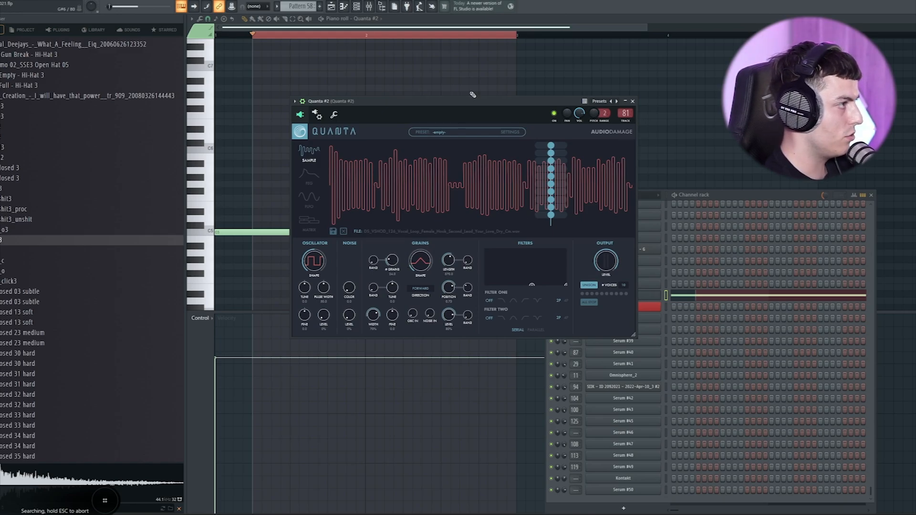
pyautogui.click(371, 8)
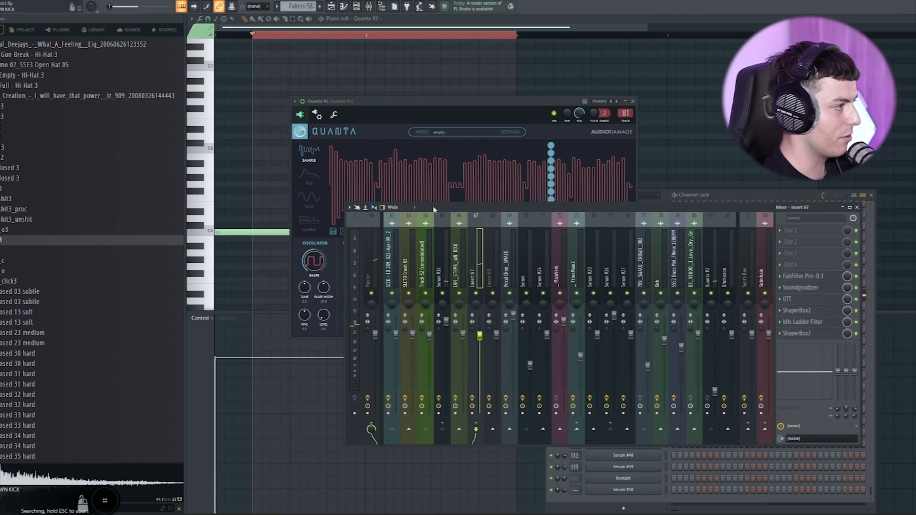
# Step: Return to the playlist and play the full arrangement through the Pattern 51 section
pyautogui.click(332, 7)
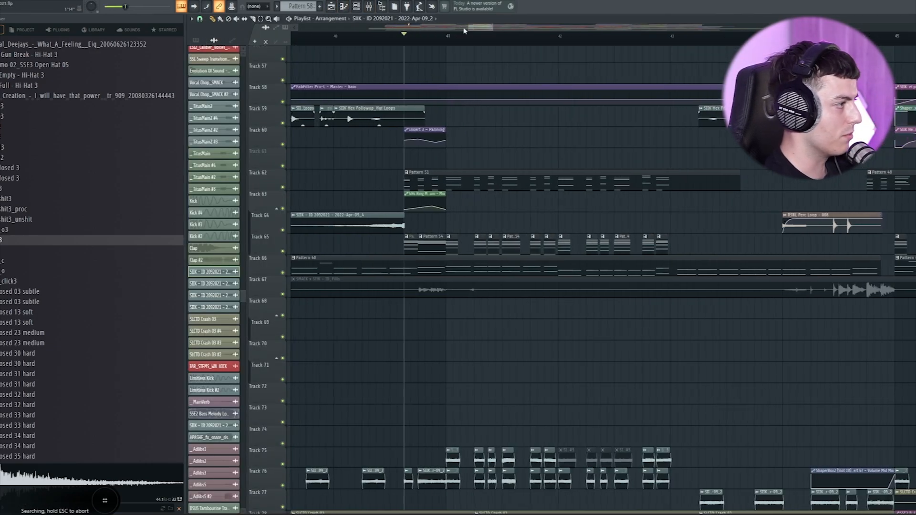
pyautogui.press('space')
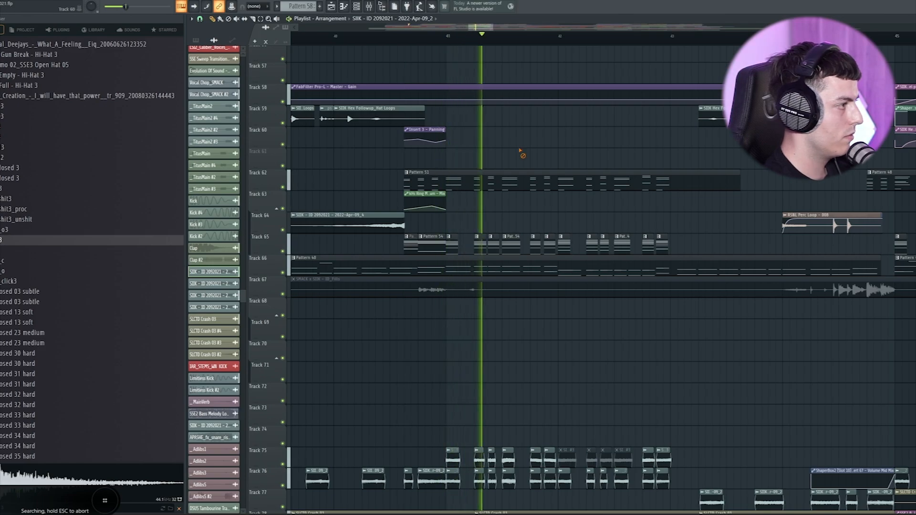
pyautogui.moveTo(492, 27); pyautogui.dragTo(513, 27)
pyautogui.scroll(-1, 381, 37)
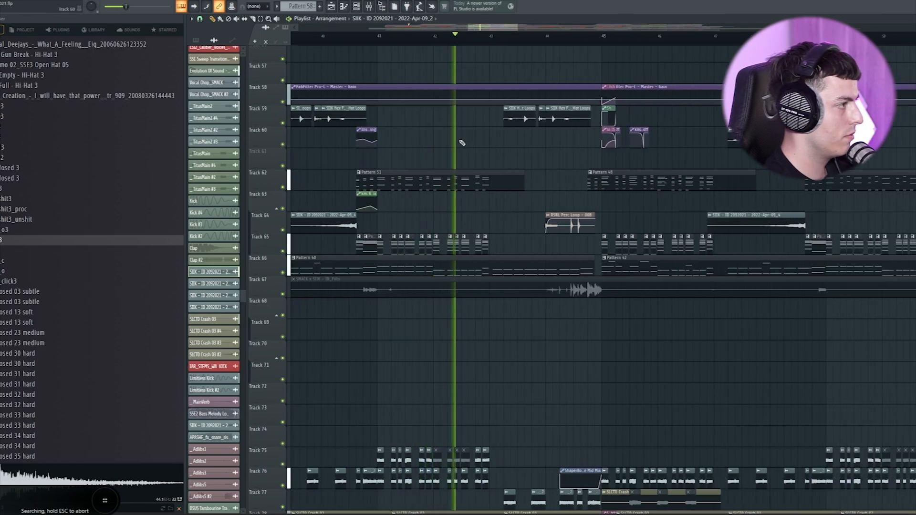
# Step: Play Pattern 51's Serum #34 notes in the piano roll and move the playhead to the start of the highest note
pyautogui.click(356, 6)
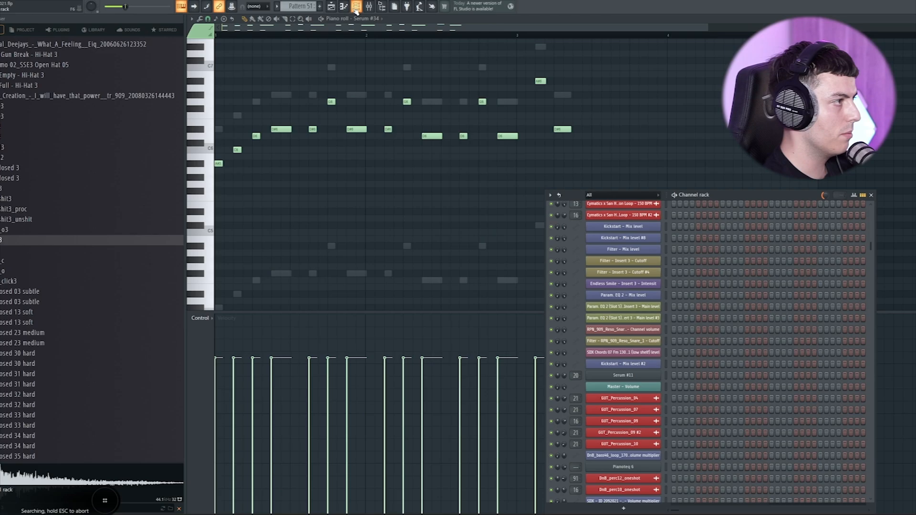
pyautogui.press('F6')
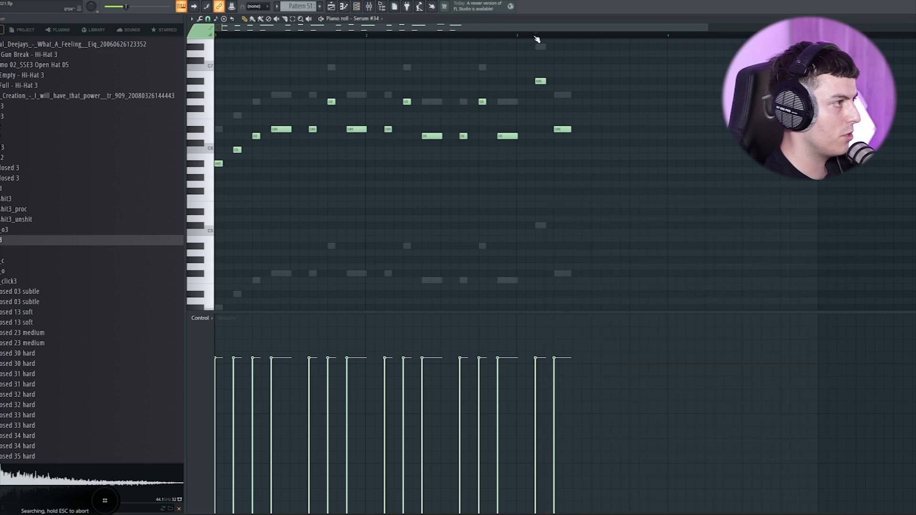
pyautogui.click(322, 19)
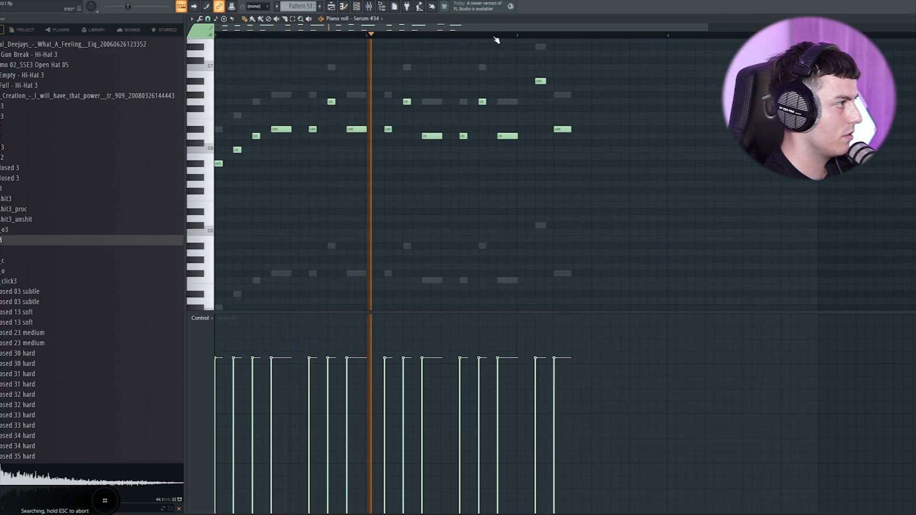
pyautogui.click(535, 34)
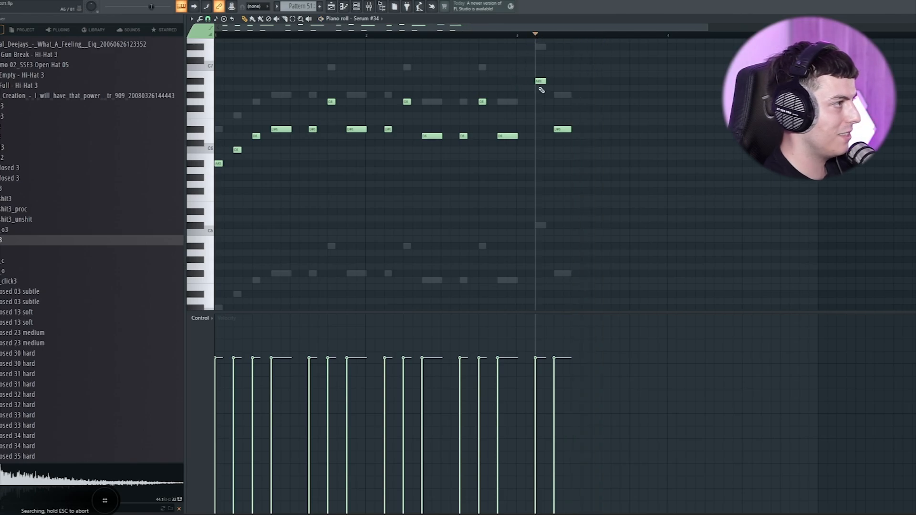
# Step: Return to the playlist, play the full arrangement up to about bar 45, and move the playhead back to bar 43
pyautogui.press('F5')
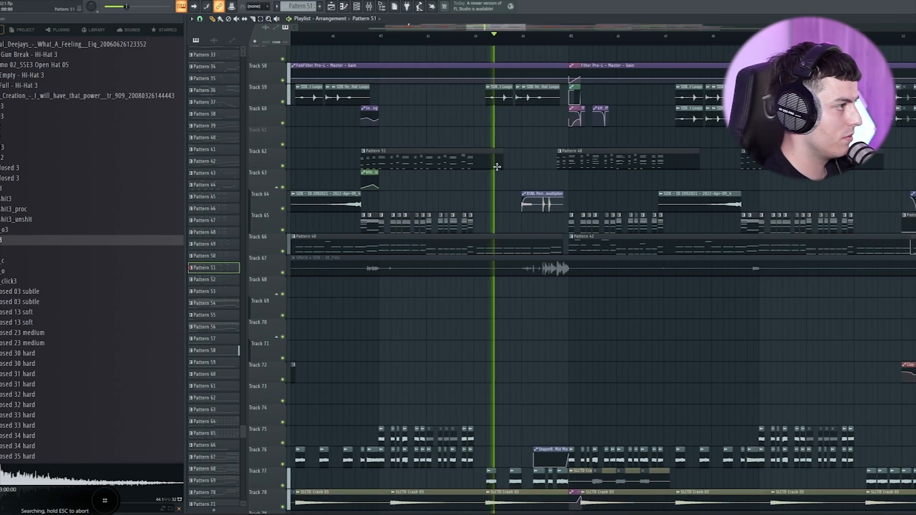
pyautogui.scroll(-12, 526, 153)
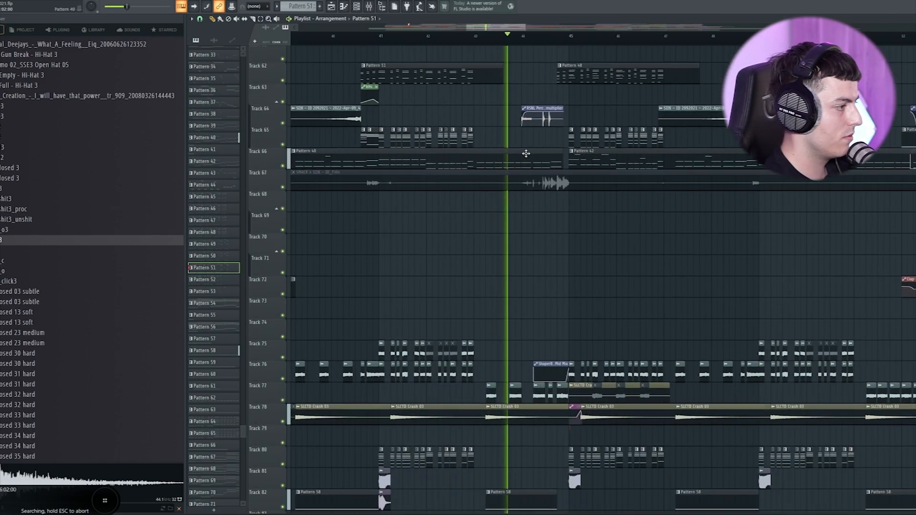
pyautogui.scroll(-10, 527, 154)
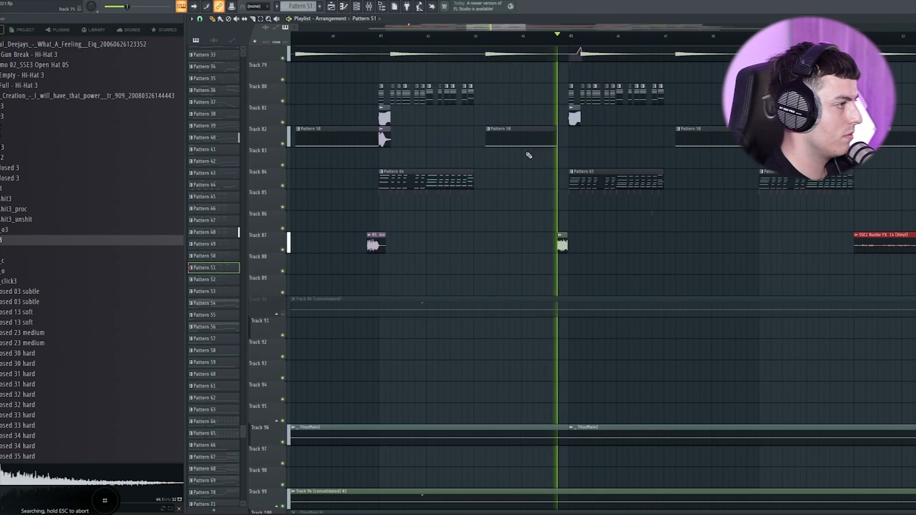
pyautogui.scroll(11, 528, 155)
pyautogui.press('space')
pyautogui.click(481, 40)
pyautogui.scroll(2, 480, 40)
pyautogui.scroll(-20, 447, 145)
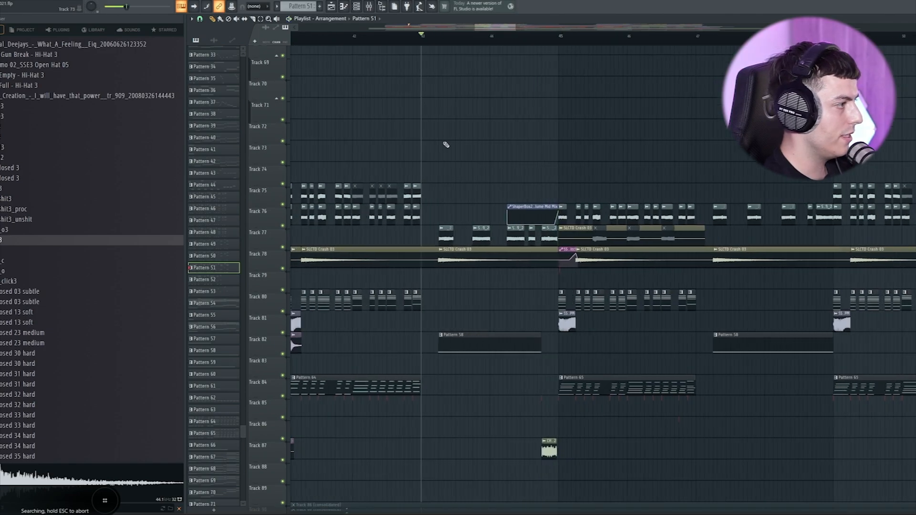
# Step: Solo Track 125 and play its Track 94 (consolidated) audio clips from bar 43
pyautogui.rightClick(283, 355)
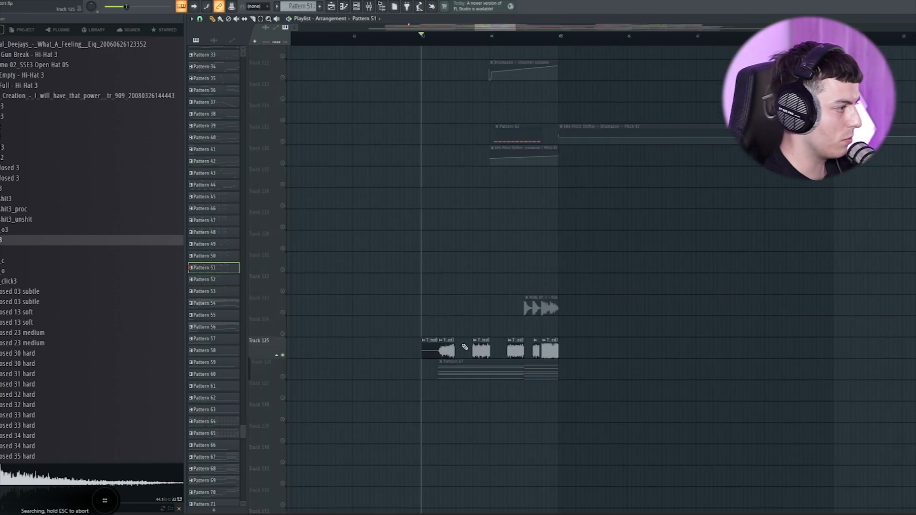
pyautogui.doubleClick(448, 352)
pyautogui.press('space')
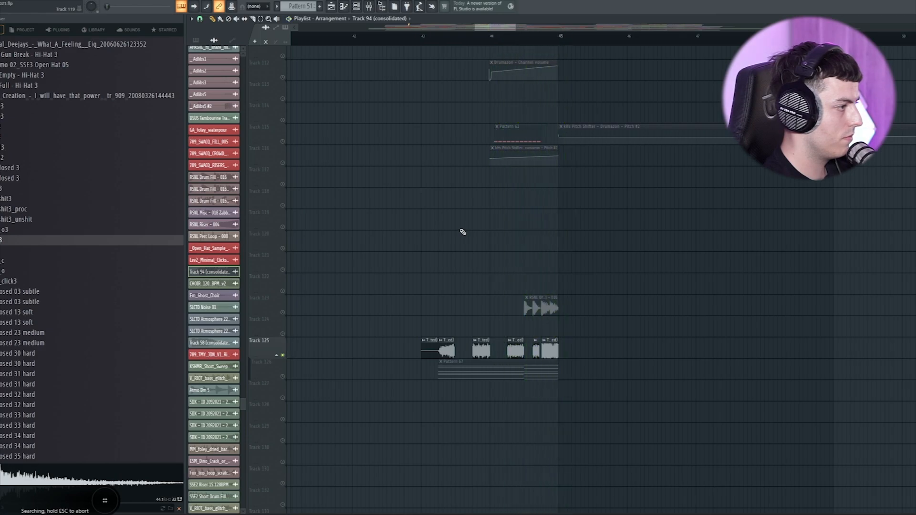
# Step: Open Pattern 67's Omnisphere_2 chords in the piano roll, find their channel in the channel rack, and play the pattern
pyautogui.doubleClick(467, 365)
pyautogui.click(359, 8)
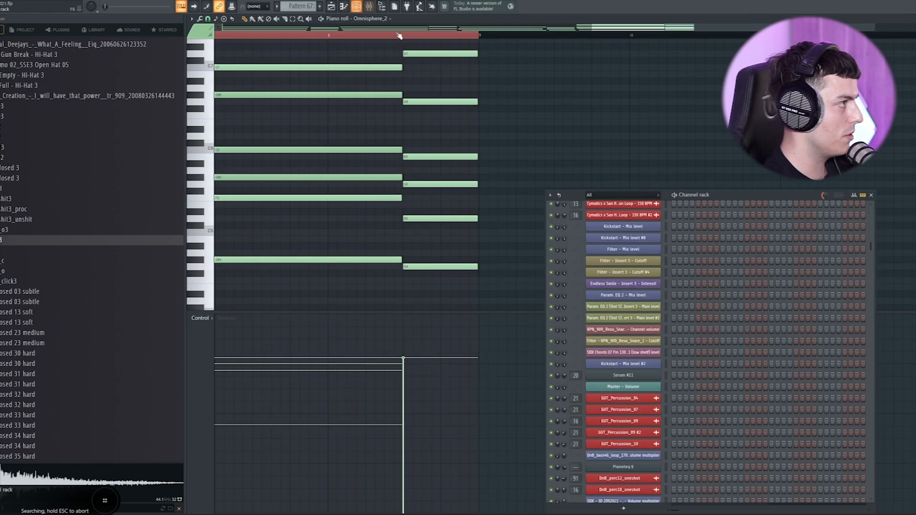
pyautogui.scroll(-15, 701, 289)
pyautogui.scroll(10, 700, 287)
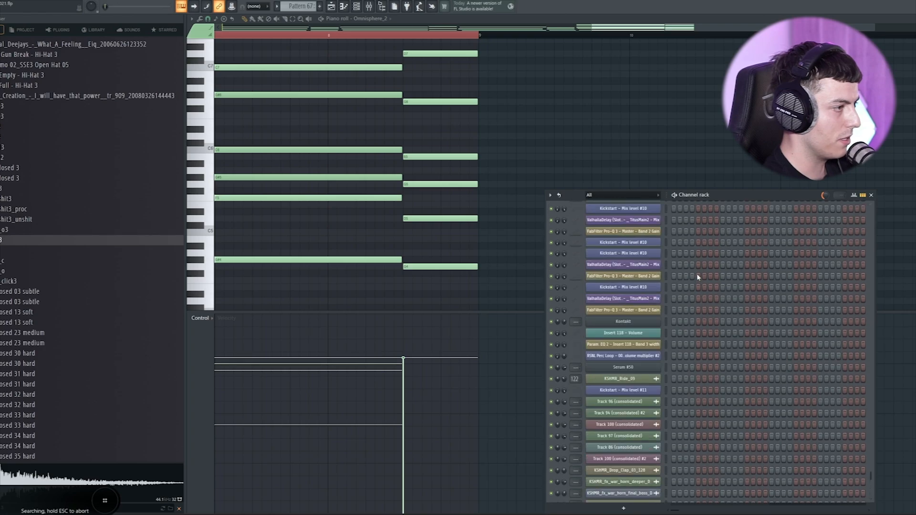
pyautogui.press('space')
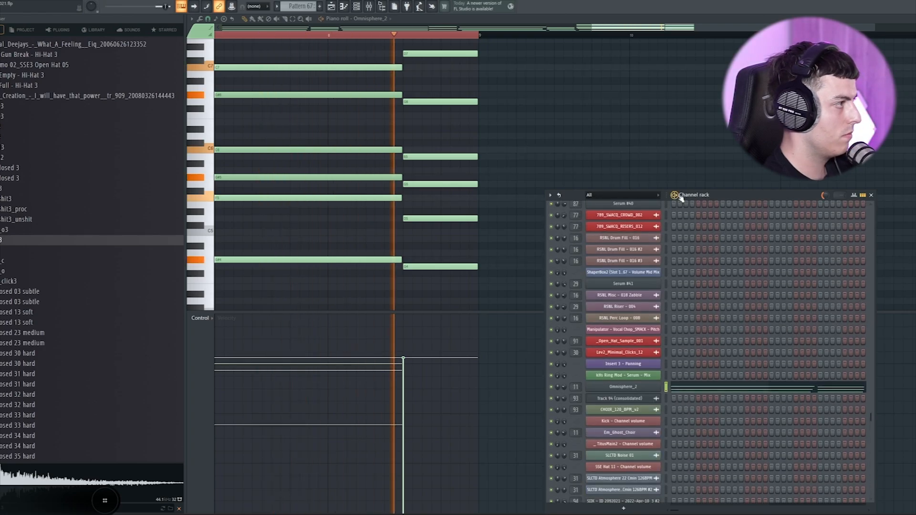
# Step: Return to the playlist, end the Track 125 solo, and solo Track 77 around bar 44
pyautogui.click(330, 6)
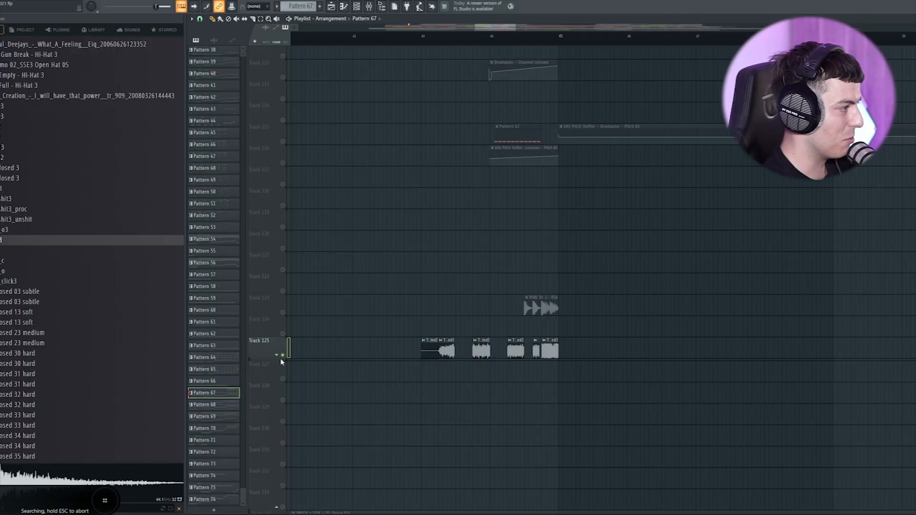
pyautogui.rightClick(282, 356)
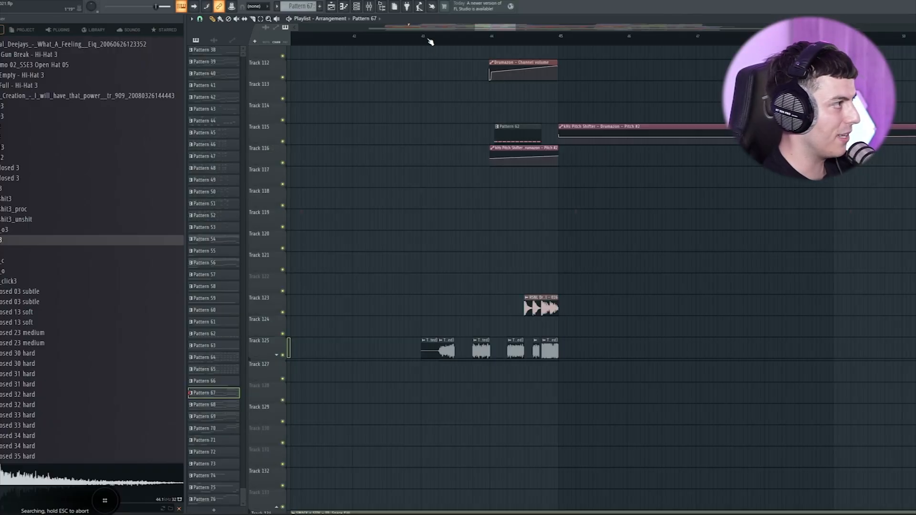
pyautogui.scroll(-1, 428, 35)
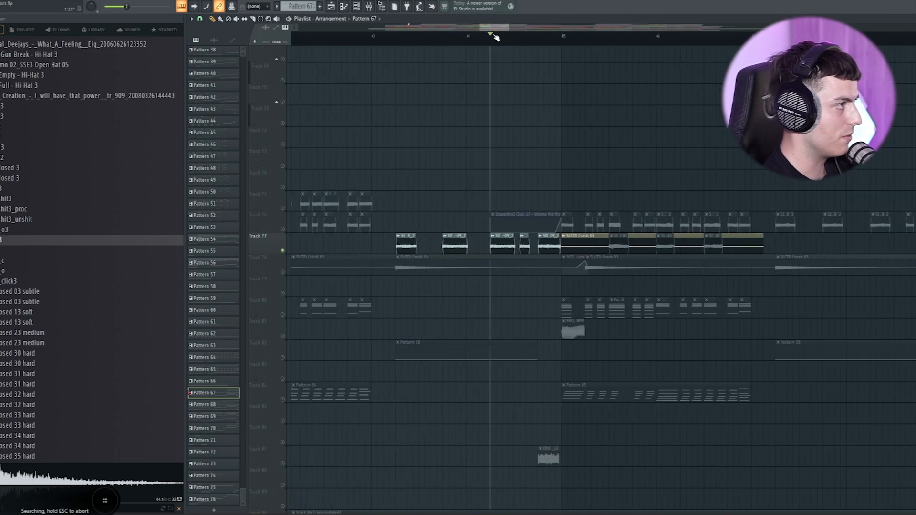
pyautogui.scroll(1, 495, 38)
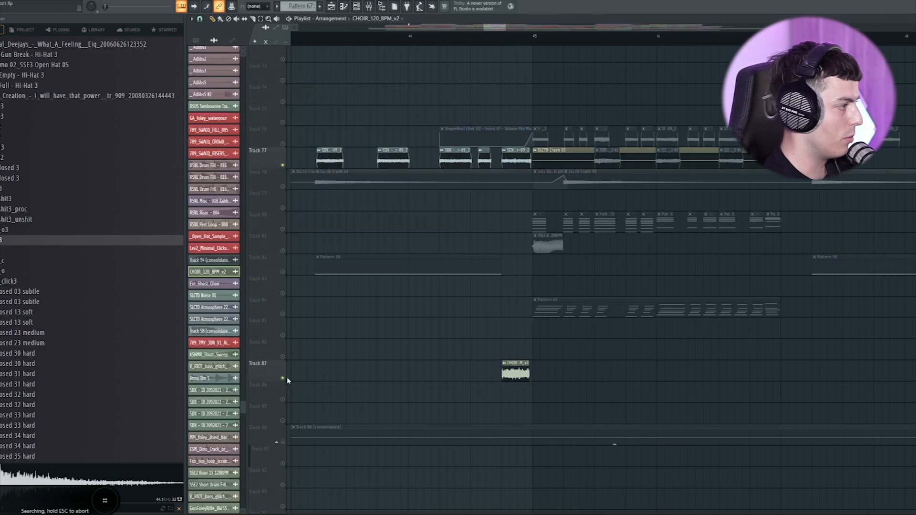
# Step: Solo Track 87 to play its CHOIR_120_BPM_v2 clip, and replay the lead-in to bar 45 with all tracks active
pyautogui.keyDown('ctrl'); pyautogui.click(283, 379); pyautogui.keyUp('ctrl')
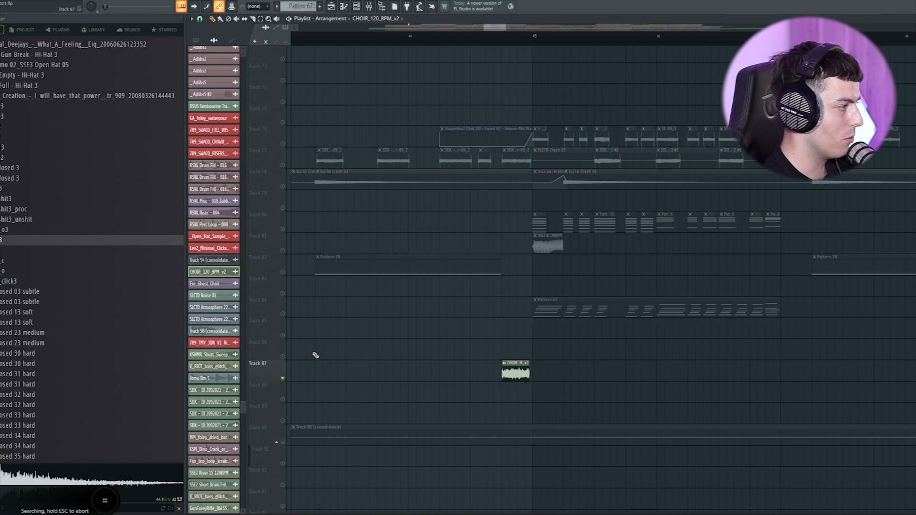
pyautogui.press('space')
pyautogui.keyDown('ctrl'); pyautogui.click(283, 379); pyautogui.keyUp('ctrl')
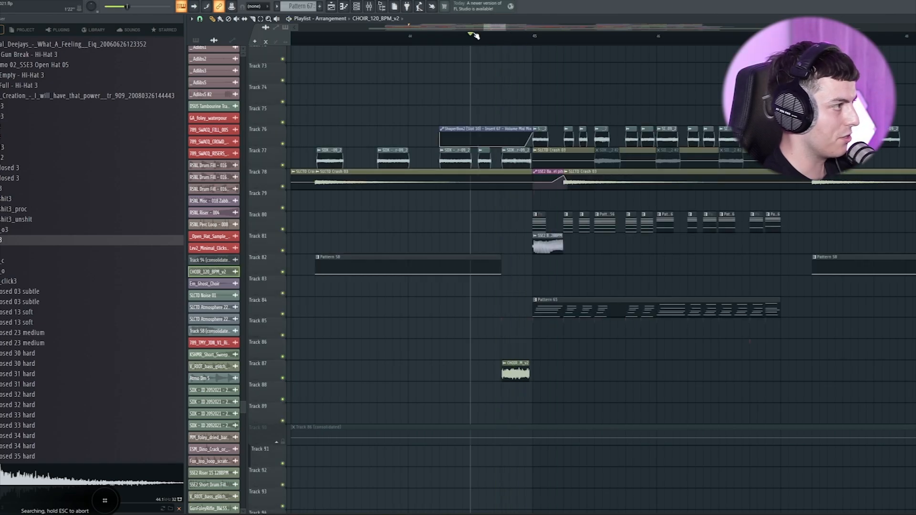
pyautogui.press('space')
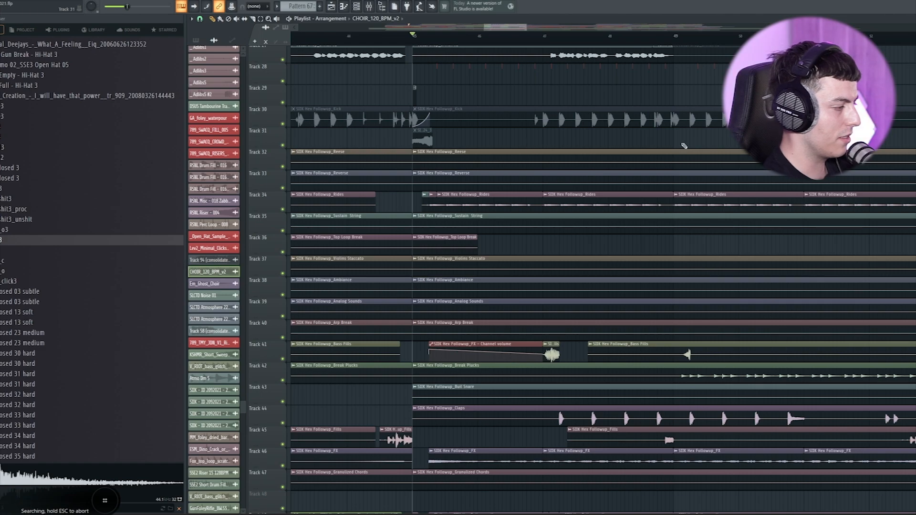
# Step: Play the full arrangement from bar 45 to about bar 49 while reviewing its drum, vocal chop and SIIK layers
pyautogui.scroll(-5, 639, 208)
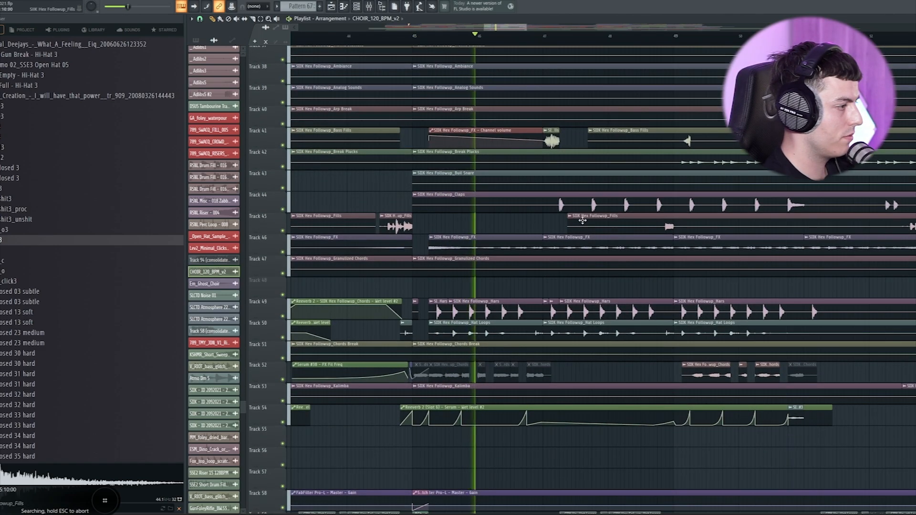
pyautogui.scroll(-2, 585, 212)
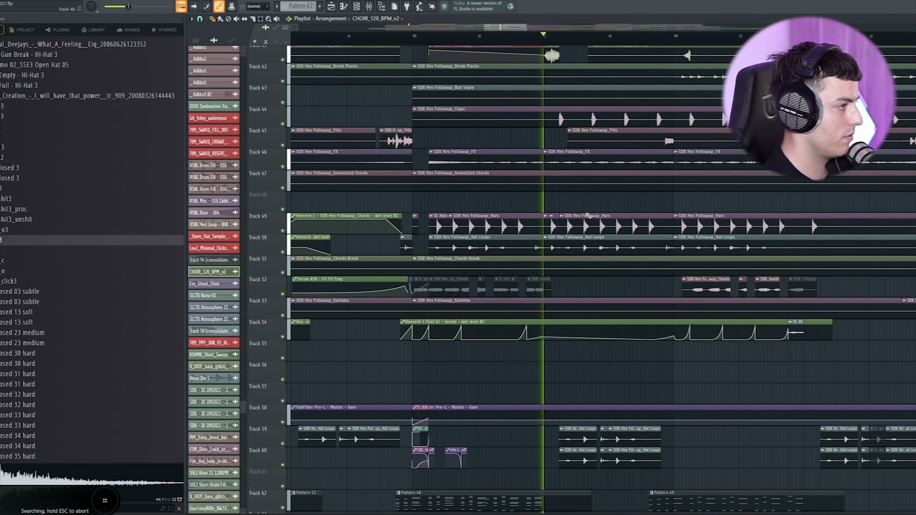
pyautogui.scroll(13, 459, 183)
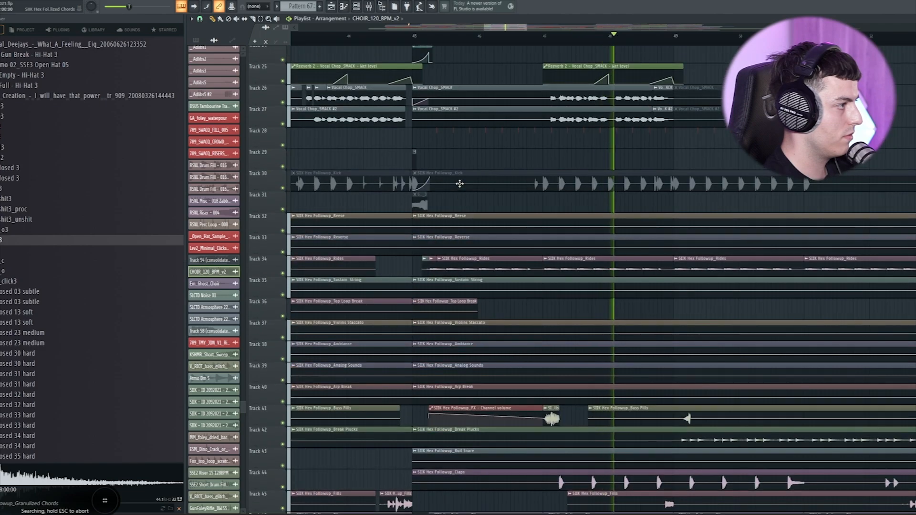
pyautogui.scroll(-20, 460, 184)
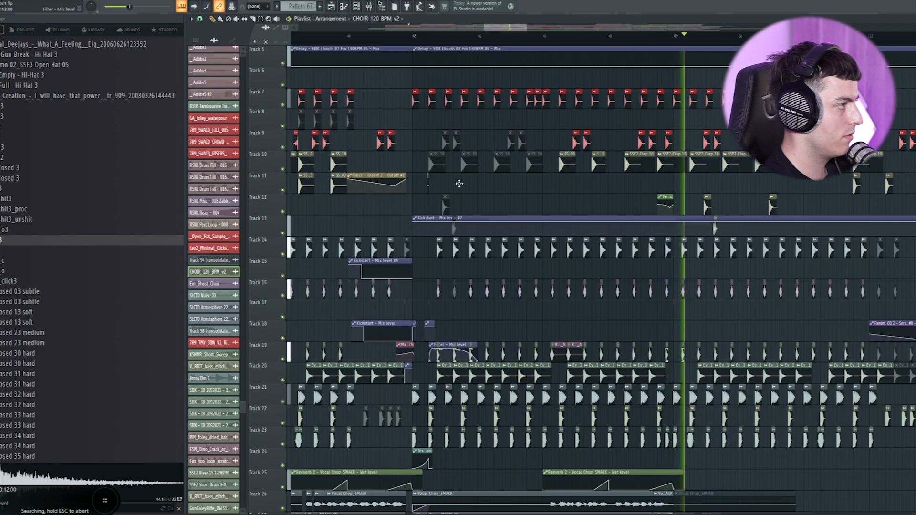
pyautogui.press('space')
# Step: Solo Track 76 and play its chopped audio clips from bar 45
pyautogui.scroll(-3, 437, 236)
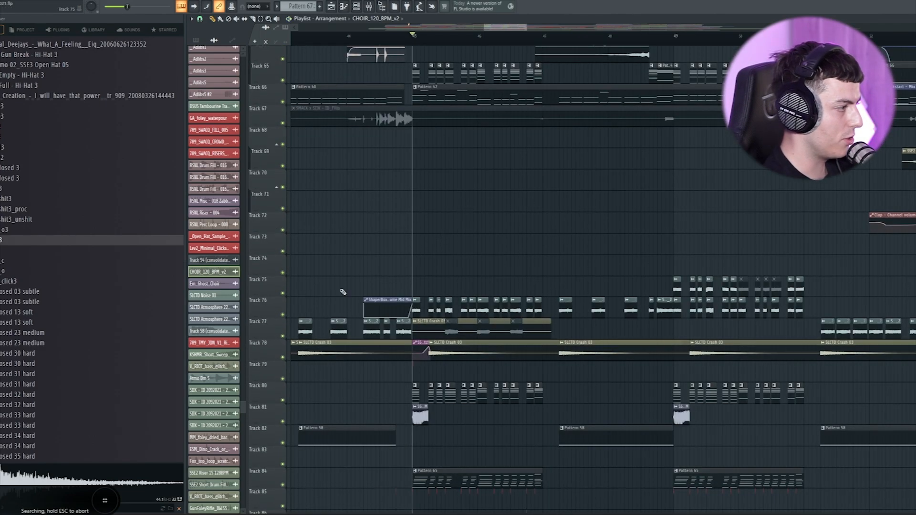
pyautogui.keyDown('ctrl'); pyautogui.click(284, 316); pyautogui.keyUp('ctrl')
pyautogui.keyDown('ctrl'); pyautogui.scroll(3, 487, 266); pyautogui.keyUp('ctrl')
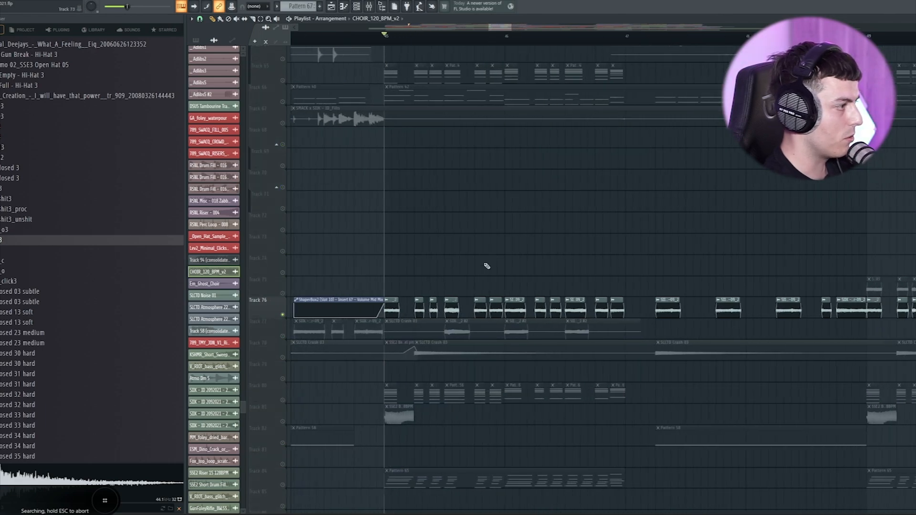
pyautogui.press('space')
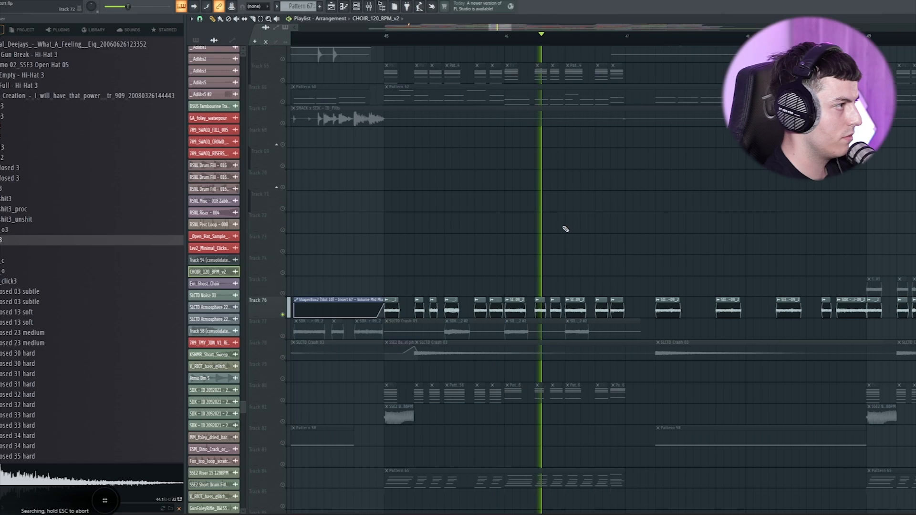
pyautogui.press('space')
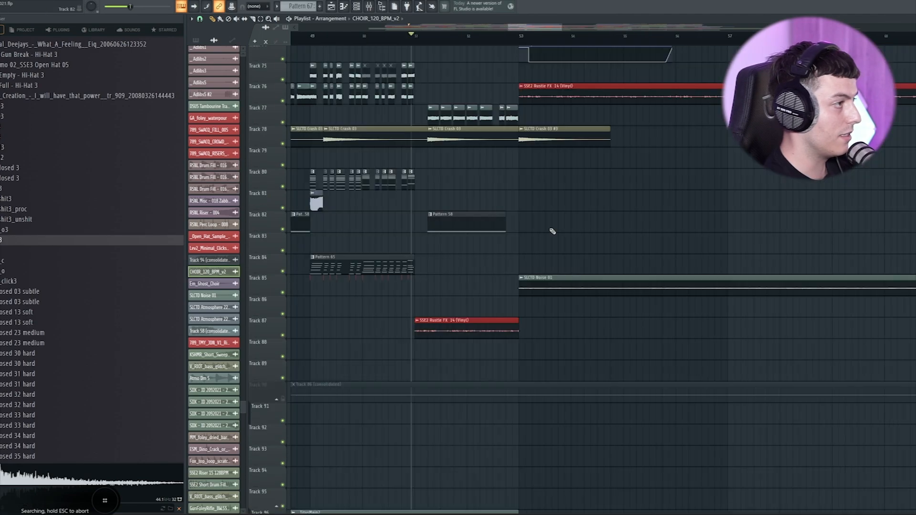
# Step: Play the full arrangement from bar 51 through the transition past bar 53, reviewing the vocal, automation and transition effect tracks
pyautogui.scroll(-6, 552, 231)
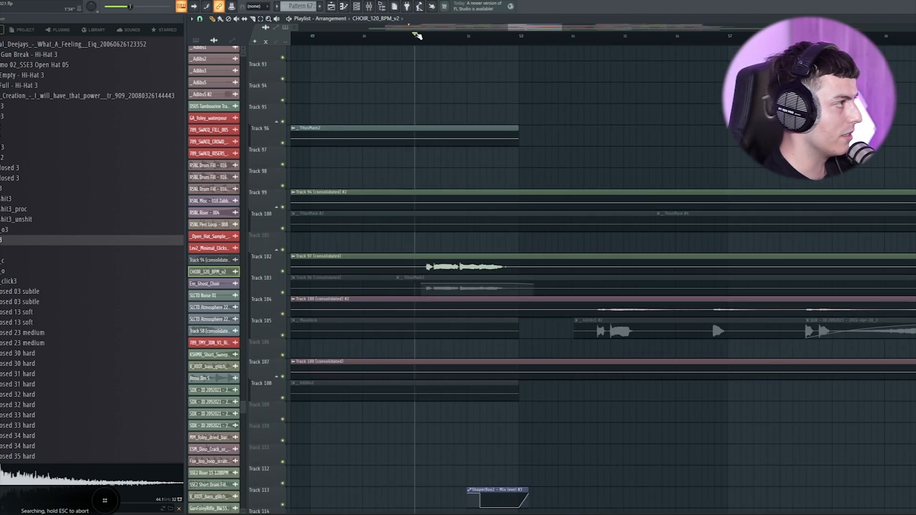
pyautogui.press('space')
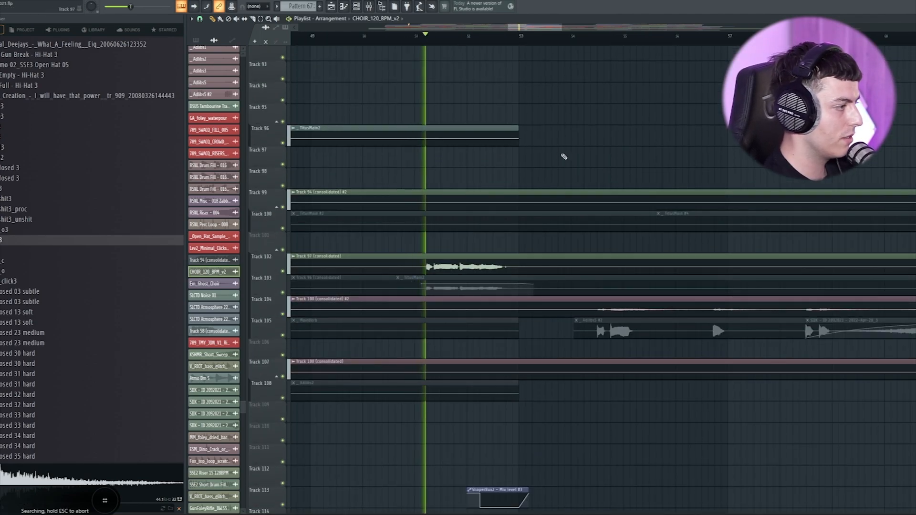
pyautogui.scroll(-2, 564, 153)
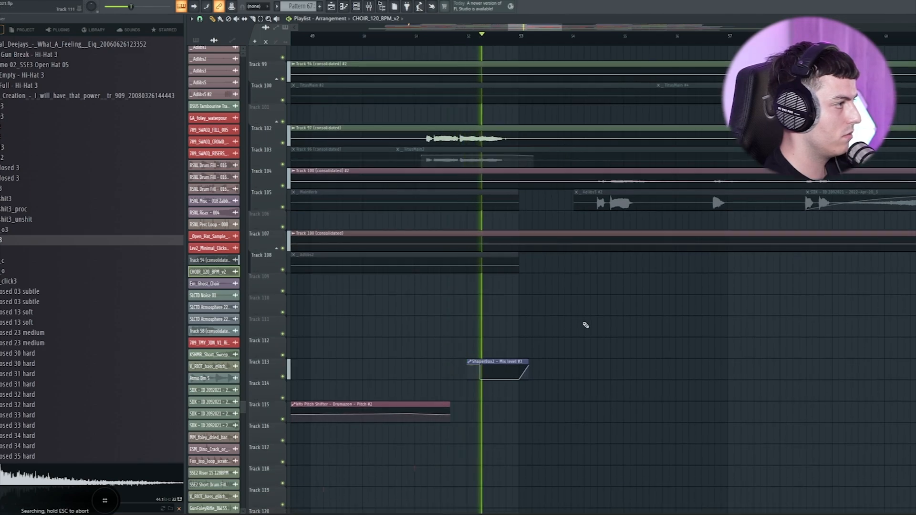
pyautogui.scroll(12, 588, 312)
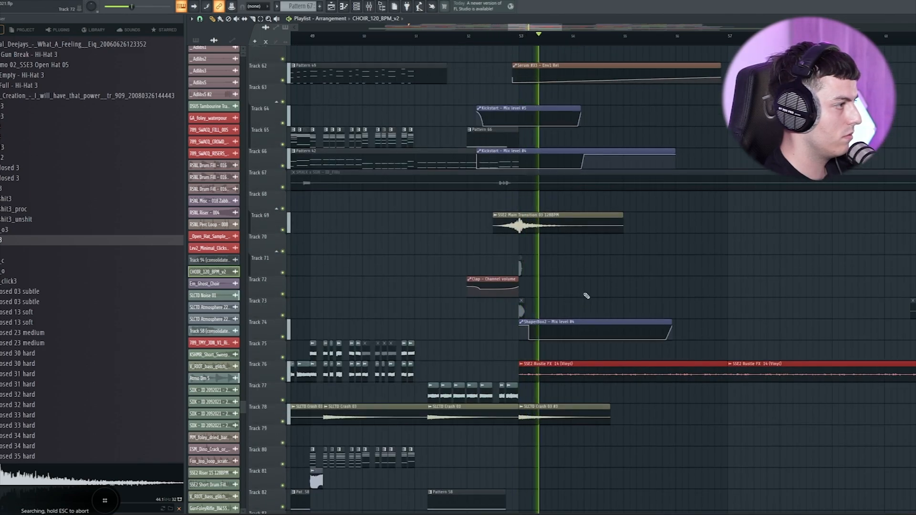
pyautogui.scroll(8, 581, 253)
pyautogui.scroll(-20, 558, 253)
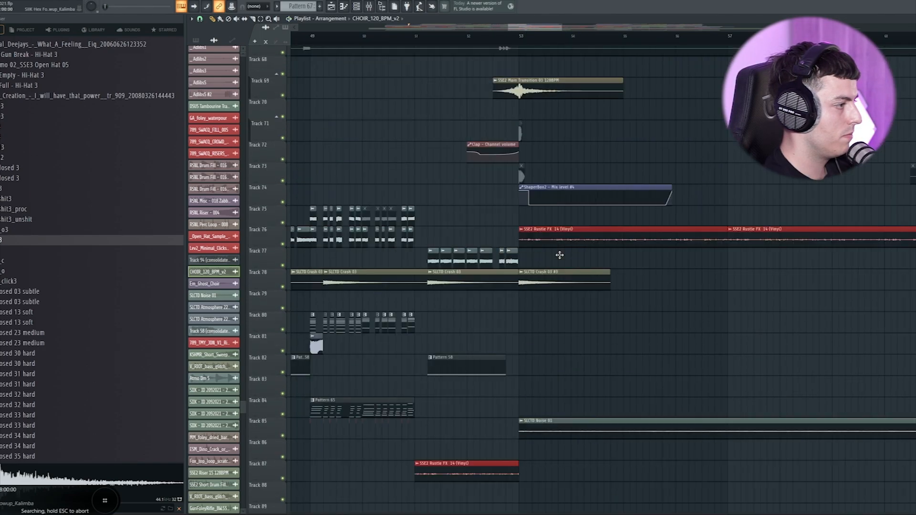
# Step: Solo Track 124 and play its Track 94 (consolidated) clip from its start
pyautogui.press('space')
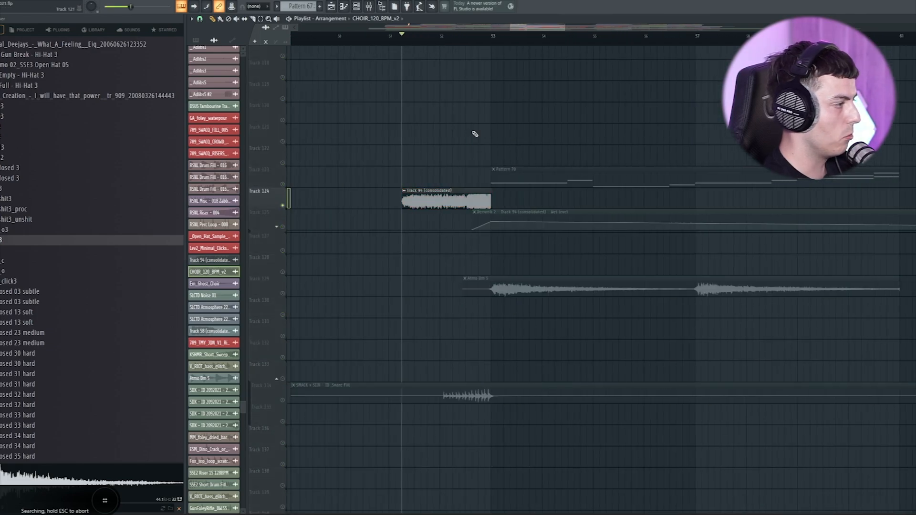
pyautogui.press('space')
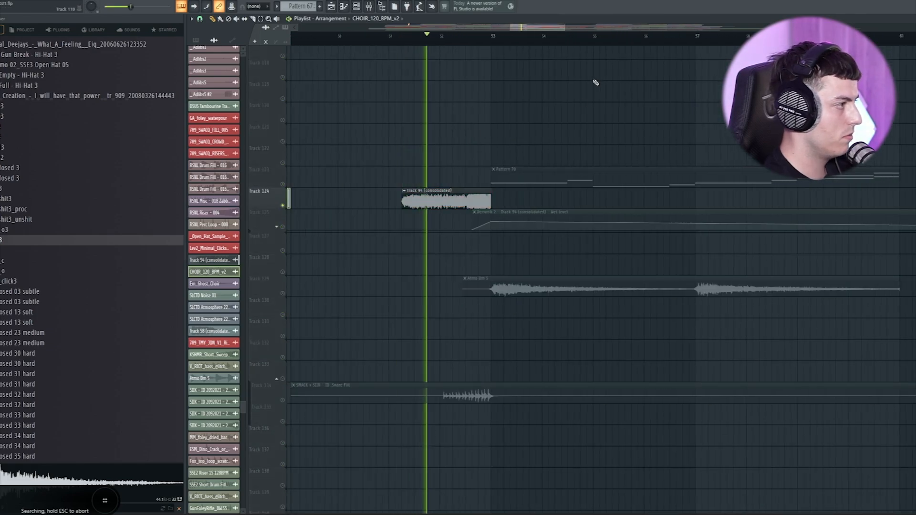
# Step: Solo Track 134 and play its snare fill up to bar 53
pyautogui.press('space')
pyautogui.rightClick(284, 206)
pyautogui.click(284, 402)
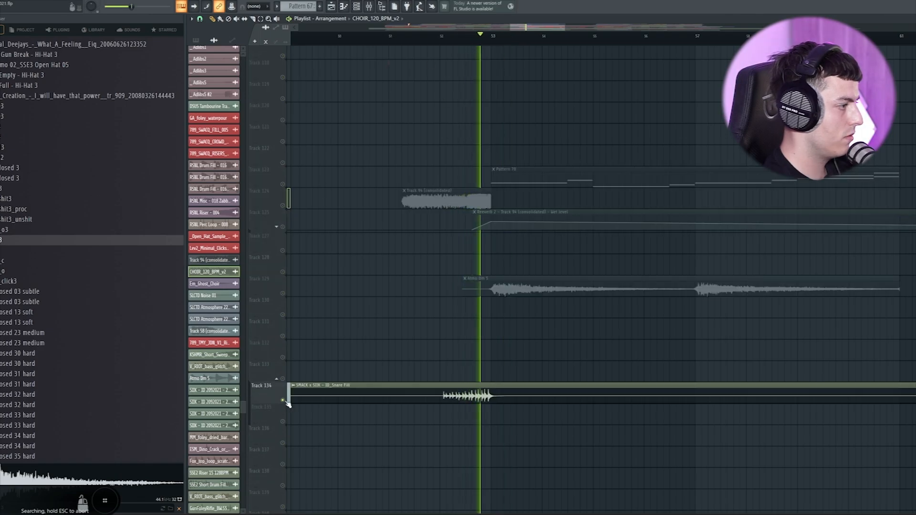
pyautogui.rightClick(287, 403)
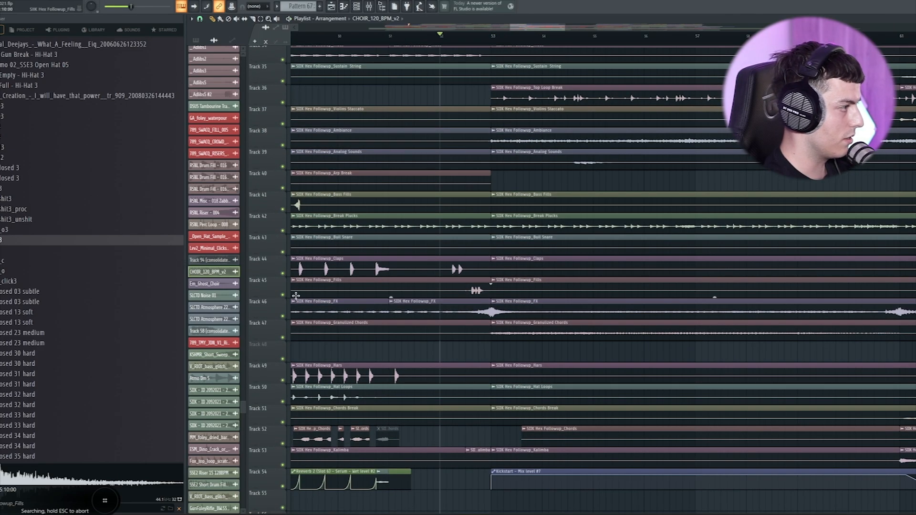
# Step: Solo the Hex Followup_Fills track and Track 22, and play their fill clips up to bar 53
pyautogui.rightClick(284, 295)
pyautogui.click(285, 273)
pyautogui.press('space')
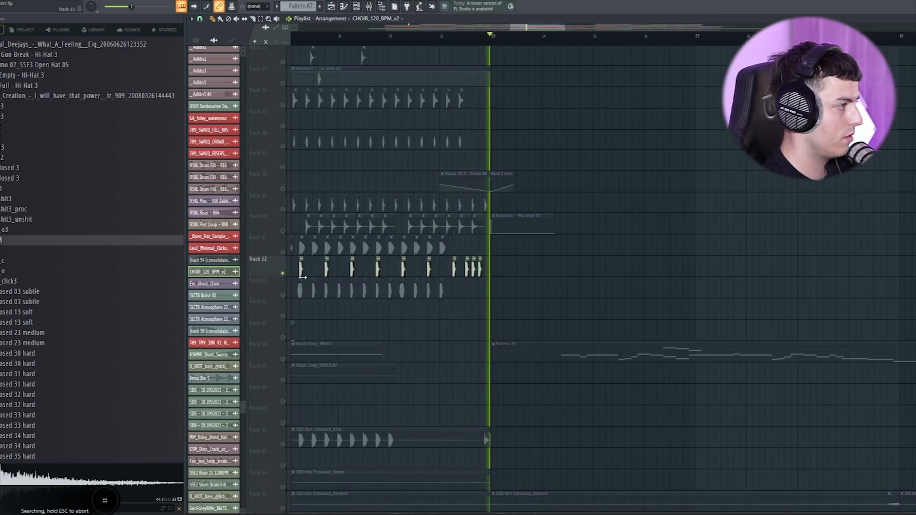
pyautogui.press('space')
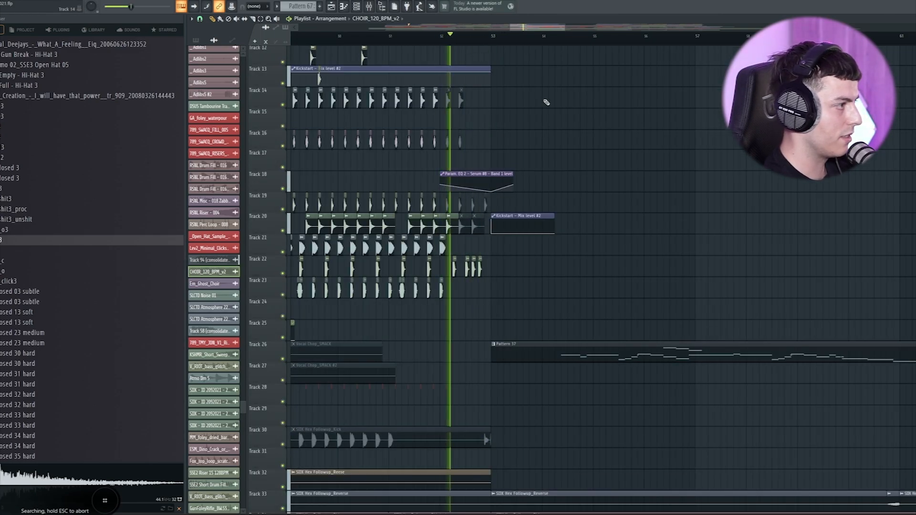
# Step: Play the full arrangement from bar 52 across the bar 53 transition and review the Hex Followup break tracks
pyautogui.moveTo(510, 28); pyautogui.dragTo(505, 28)
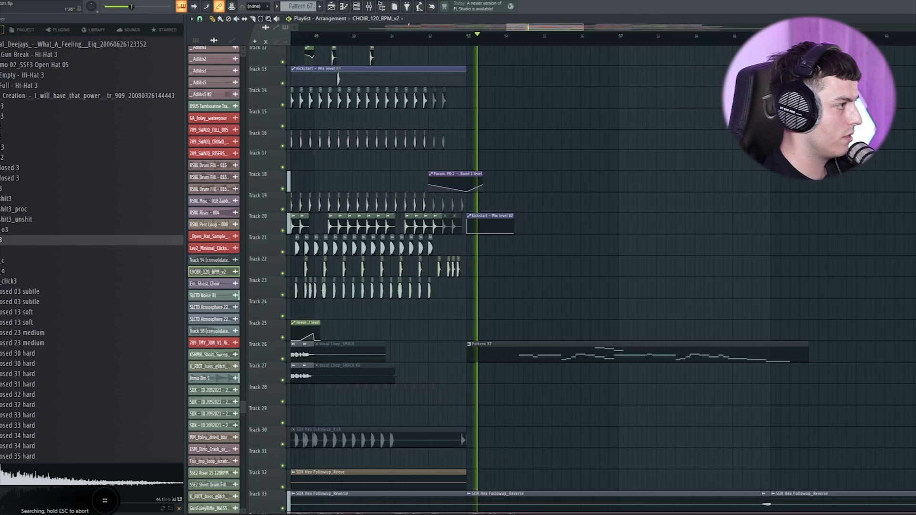
pyautogui.scroll(-4, 691, 190)
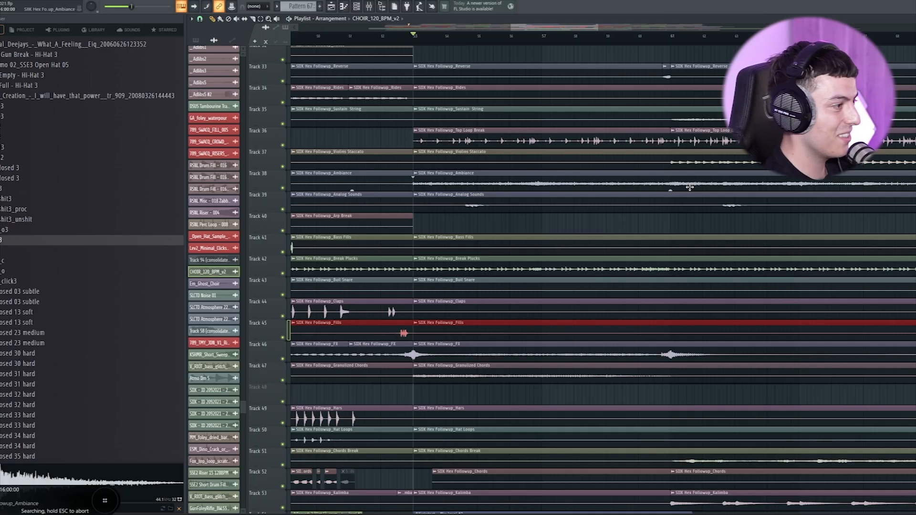
pyautogui.scroll(5, 690, 187)
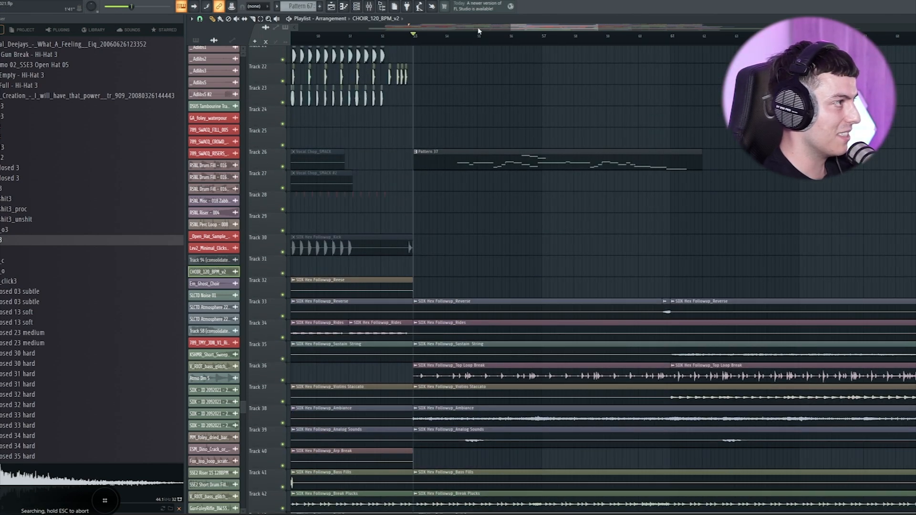
pyautogui.moveTo(479, 28); pyautogui.dragTo(479, 28)
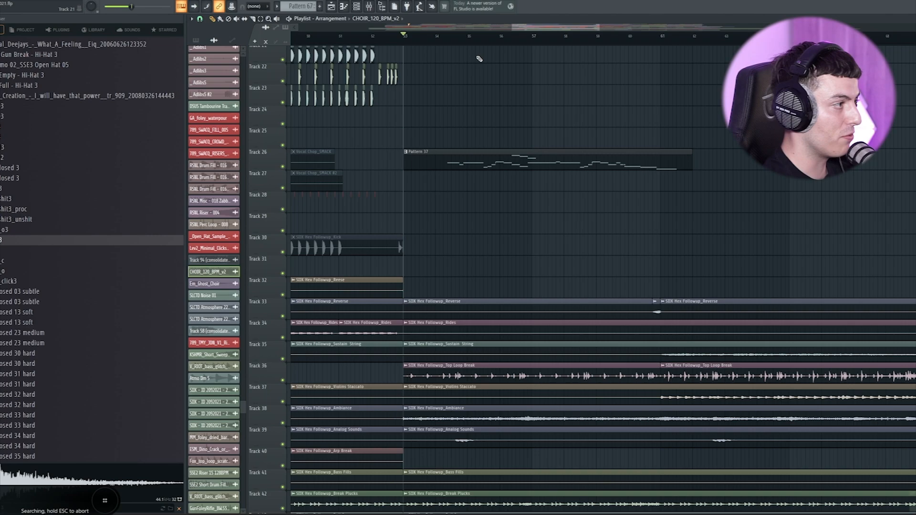
# Step: Play the full arrangement from bar 53 to about bar 59, following Pattern 37 and the Hex Followup break layers
pyautogui.press('space')
pyautogui.moveTo(482, 29); pyautogui.dragTo(515, 29)
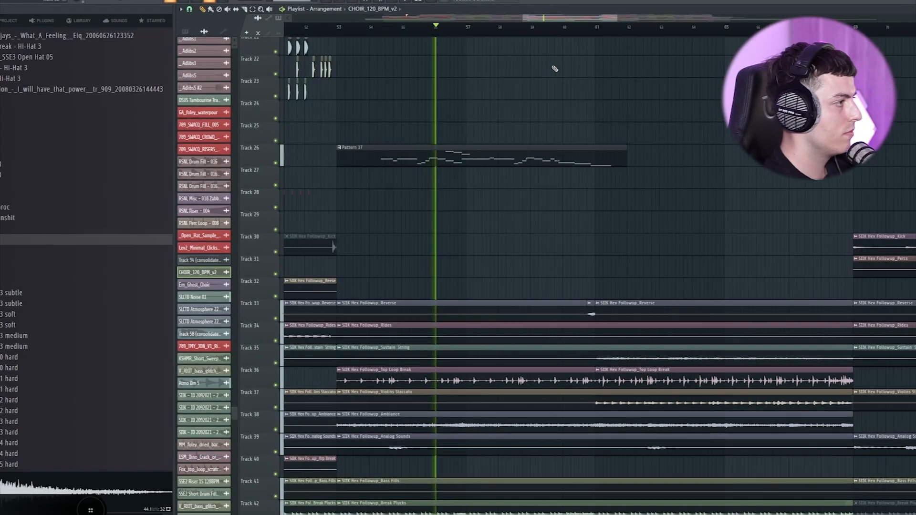
pyautogui.moveTo(568, 16); pyautogui.dragTo(575, 17)
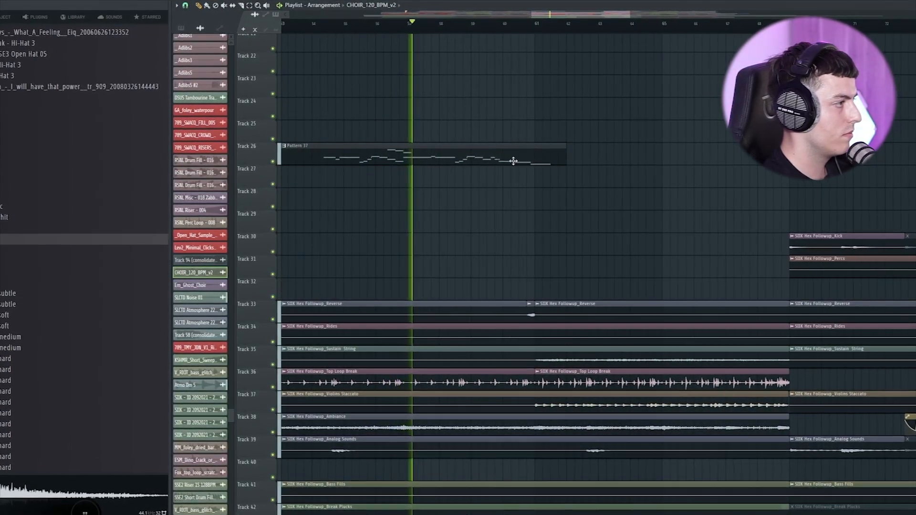
pyautogui.scroll(-2, 514, 163)
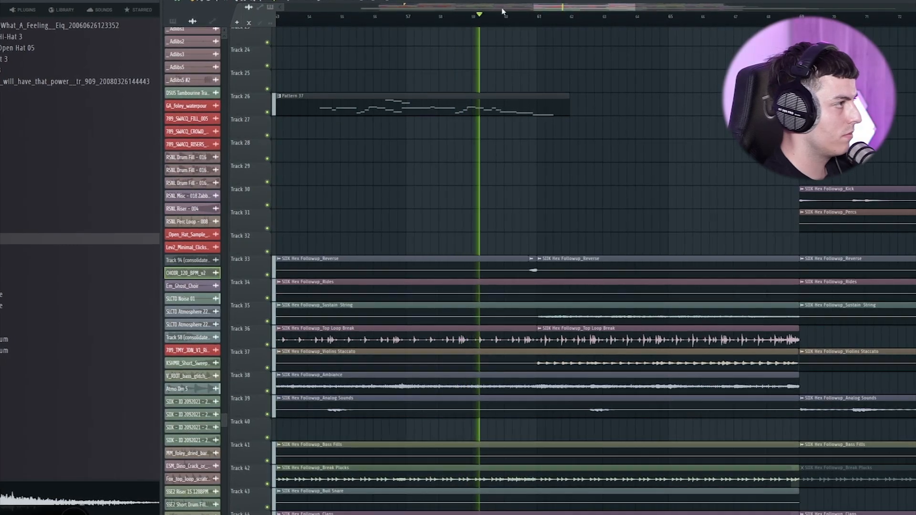
pyautogui.scroll(-1, 502, 8)
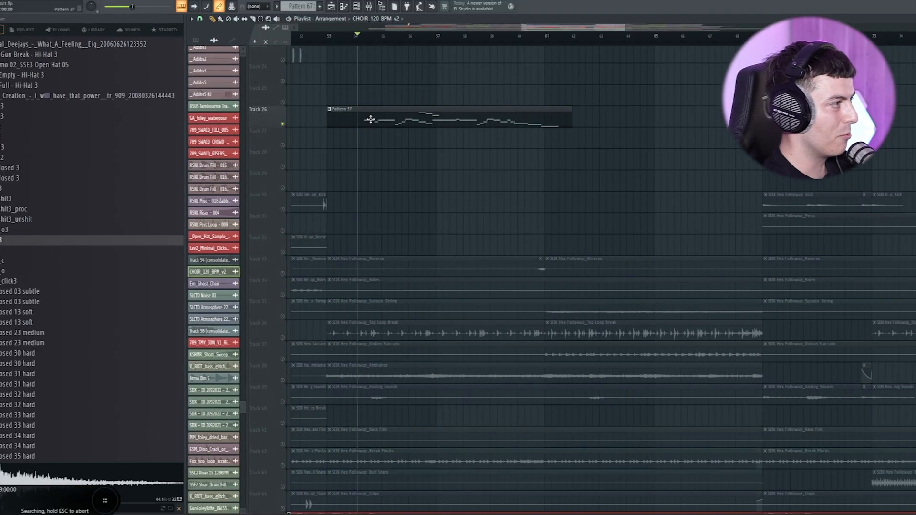
# Step: Open Pattern 37 from Track 26 in the piano roll, examine its Serum #13 notes, and return to the playlist
pyautogui.doubleClick(357, 102)
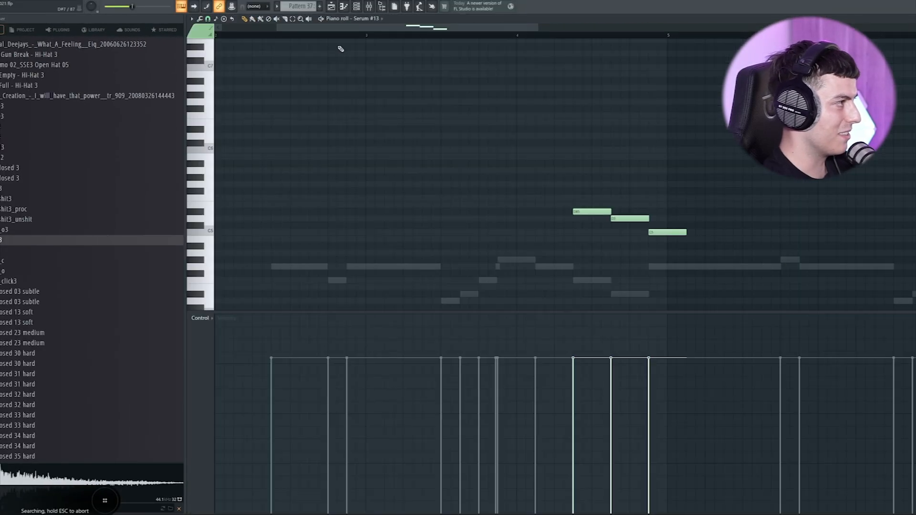
pyautogui.scroll(3, 496, 143)
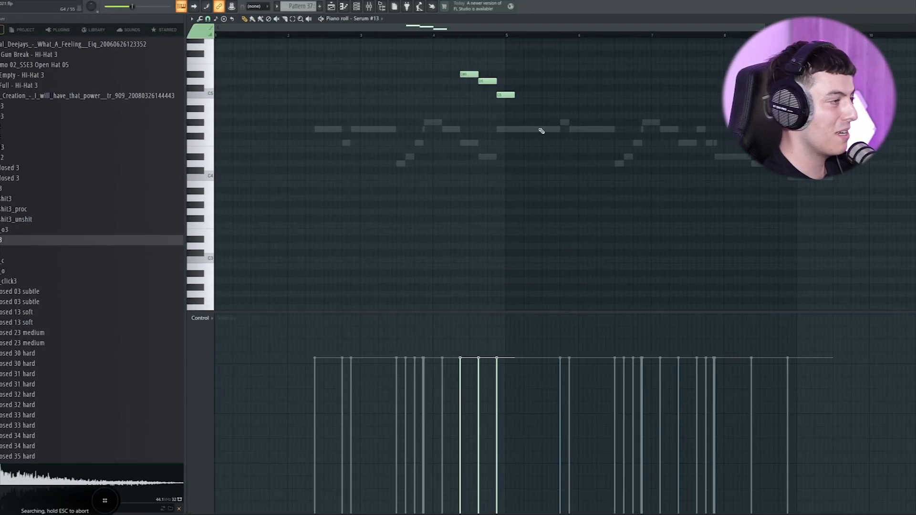
pyautogui.scroll(-2, 617, 30)
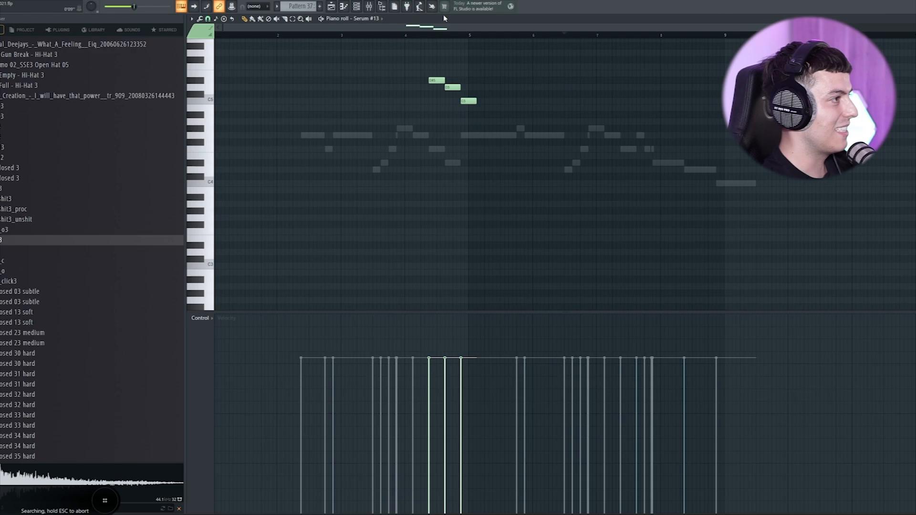
pyautogui.press('F5')
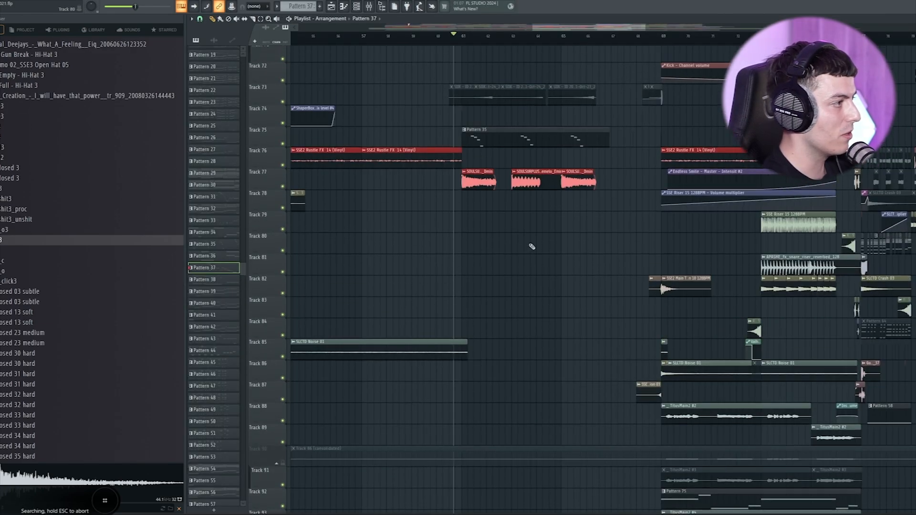
# Step: Open Pattern 35 from Track 75 in the piano roll and play its Serum #13 note phrases
pyautogui.scroll(-1, 463, 38)
pyautogui.scroll(4, 512, 102)
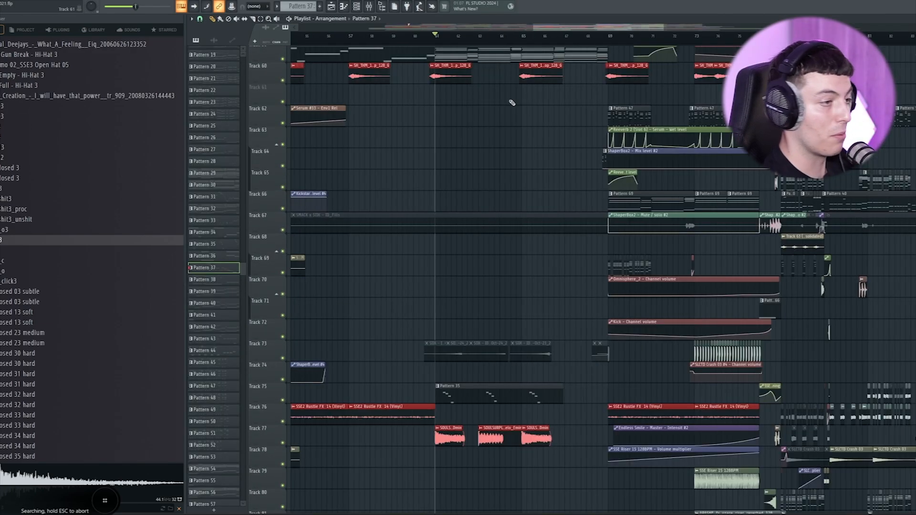
pyautogui.scroll(-1, 501, 220)
pyautogui.doubleClick(465, 343)
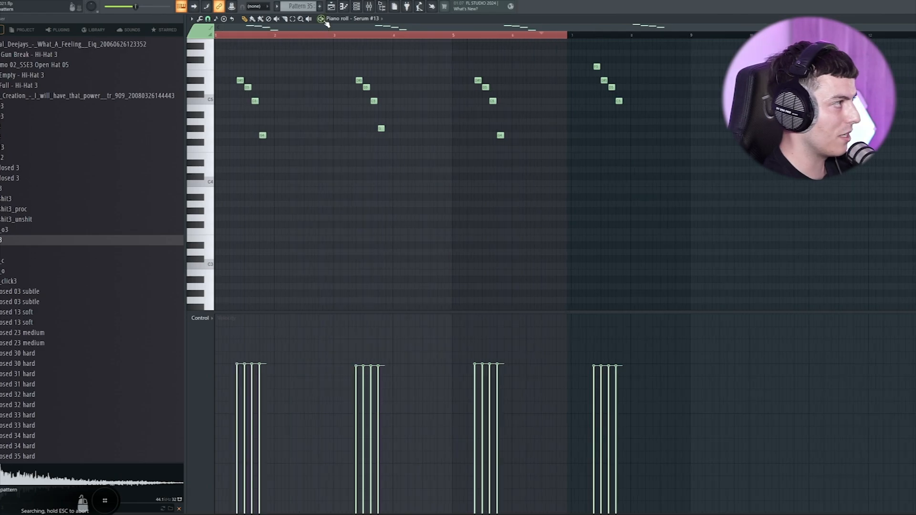
pyautogui.press('space')
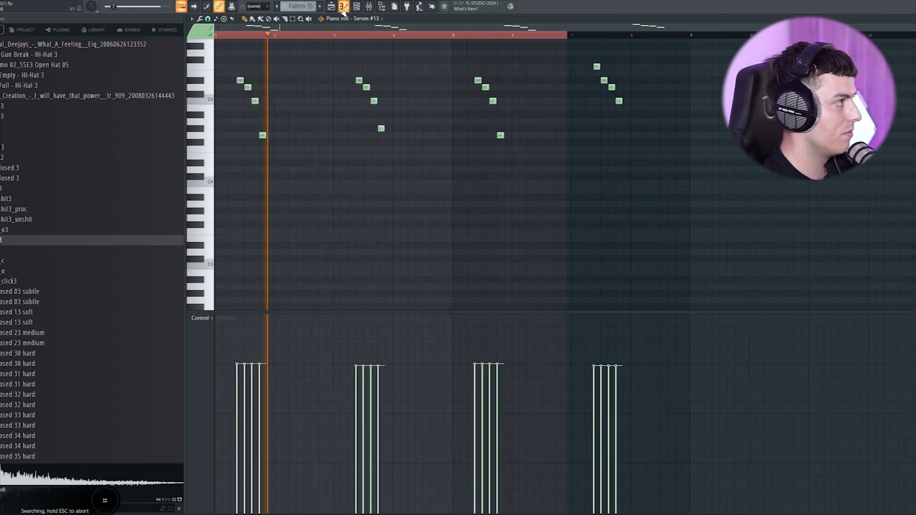
pyautogui.click(362, 37)
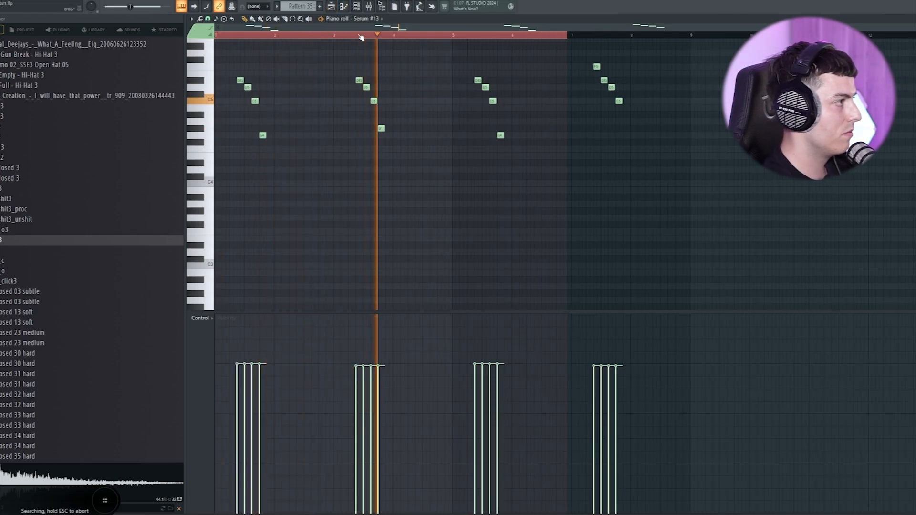
# Step: Return to the playlist and play the full arrangement from bar 61, reviewing the consolidated vocal tracks
pyautogui.click(331, 6)
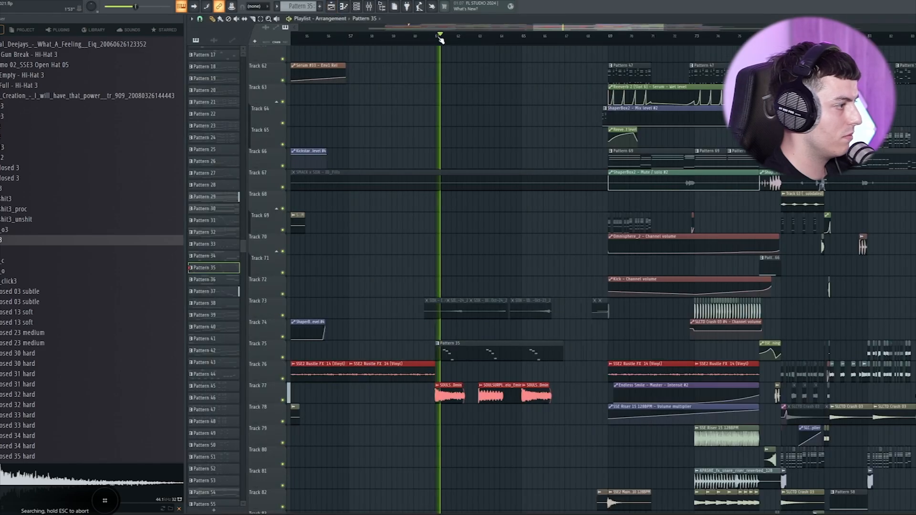
pyautogui.scroll(-12, 507, 170)
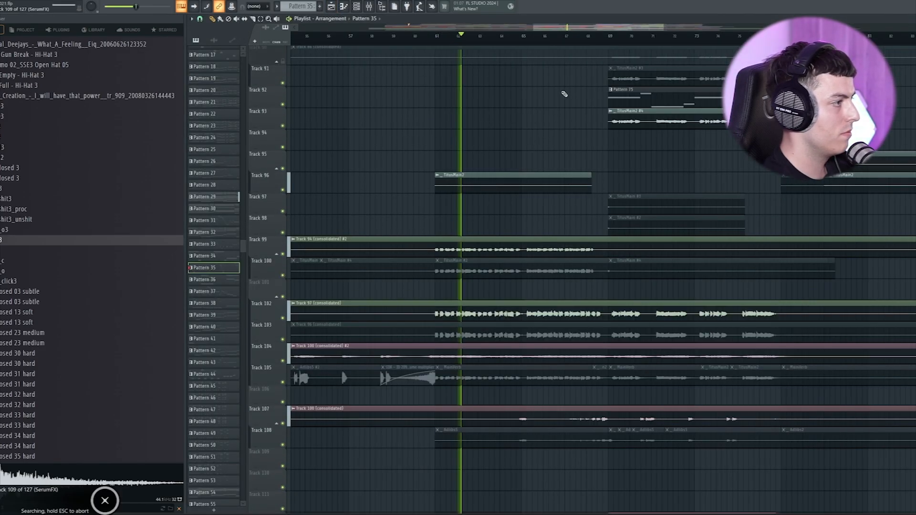
pyautogui.scroll(-4, 561, 77)
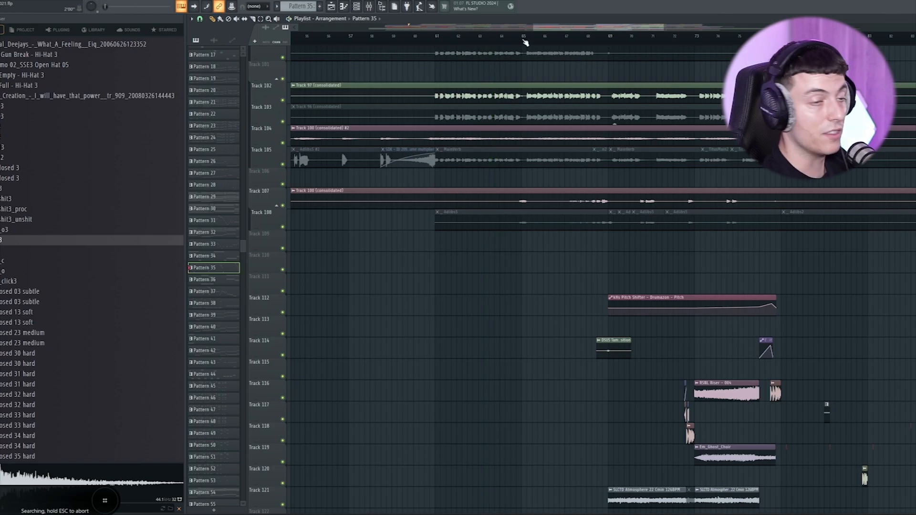
pyautogui.scroll(3, 523, 49)
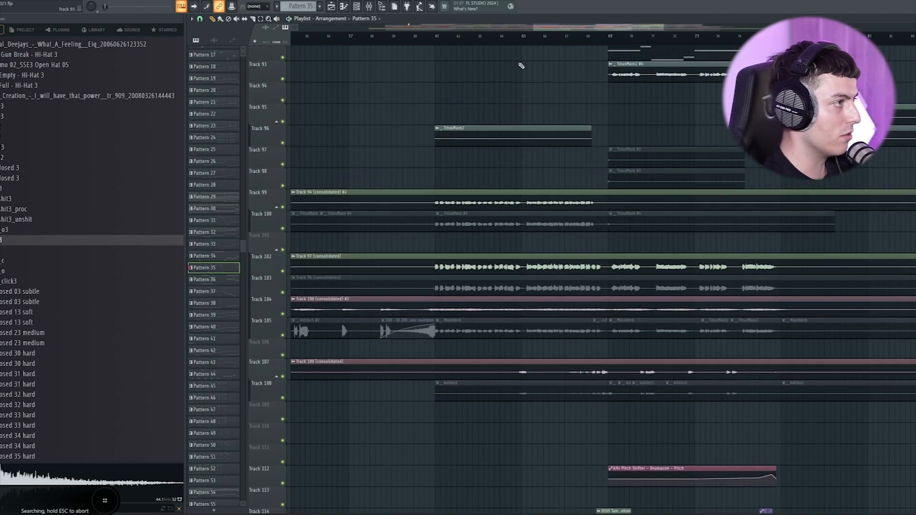
pyautogui.scroll(-8, 553, 60)
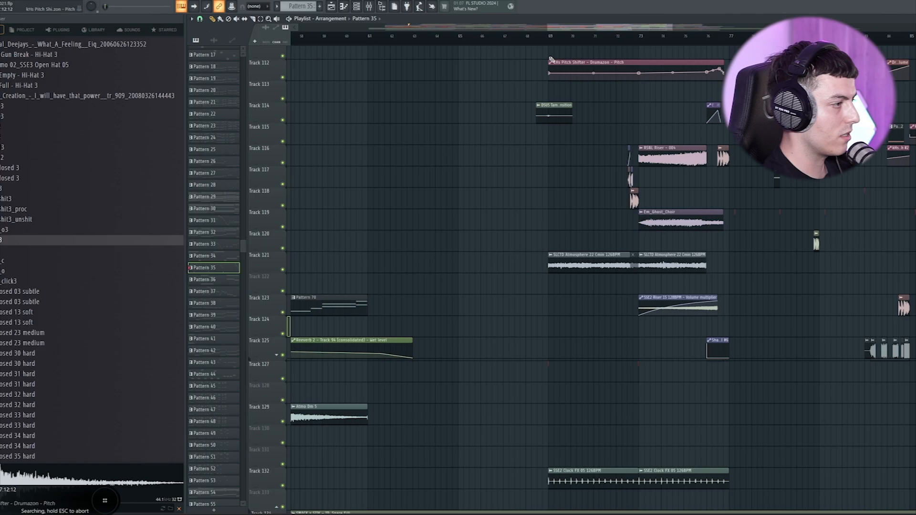
# Step: Play the full arrangement from bar 69 to about bar 77, reviewing its atmosphere, riser, noise and vocal layers
pyautogui.click(549, 37)
pyautogui.scroll(-2, 620, 143)
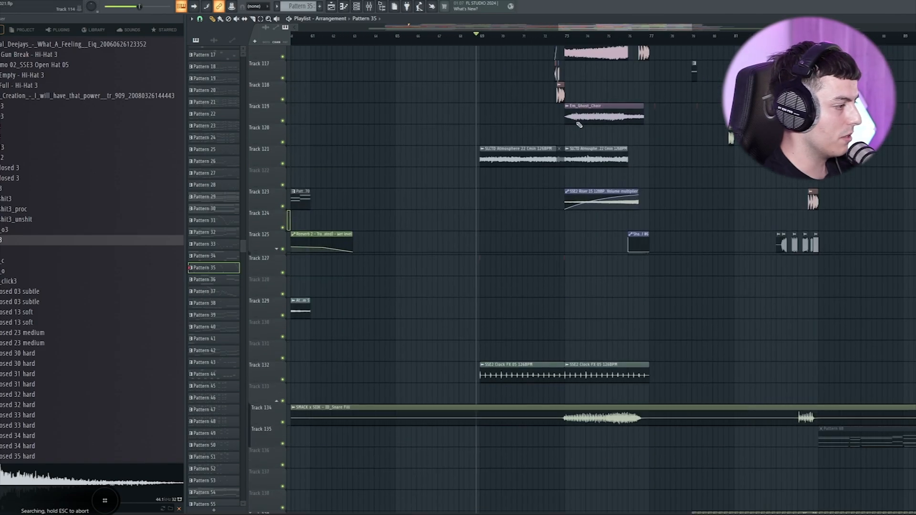
pyautogui.scroll(10, 678, 174)
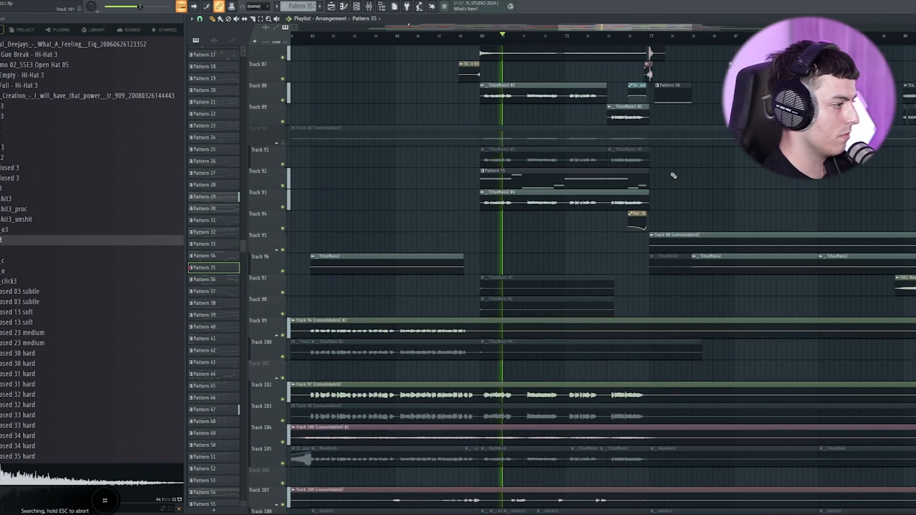
pyautogui.scroll(2, 584, 234)
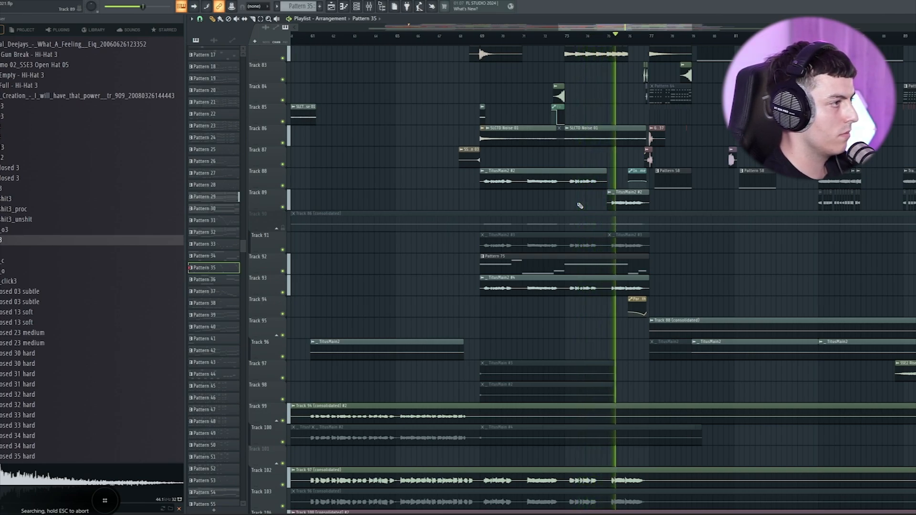
pyautogui.scroll(-2, 588, 34)
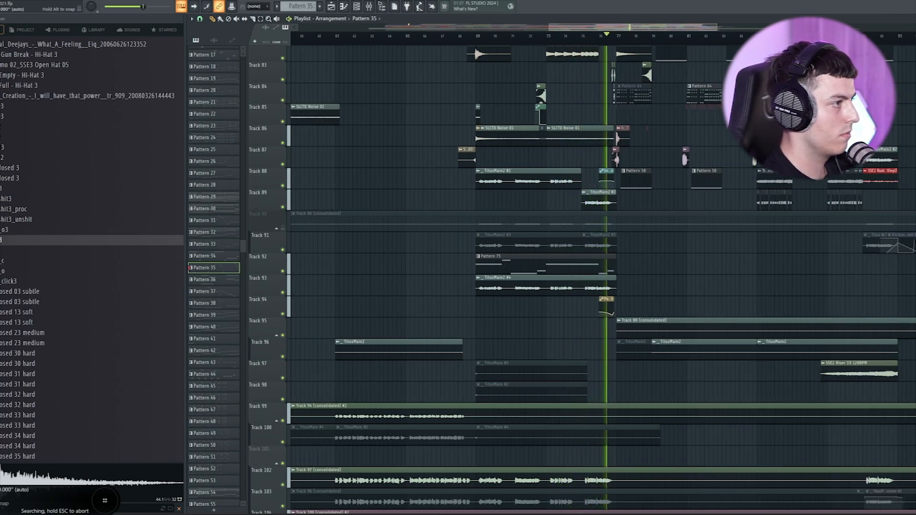
pyautogui.press('space')
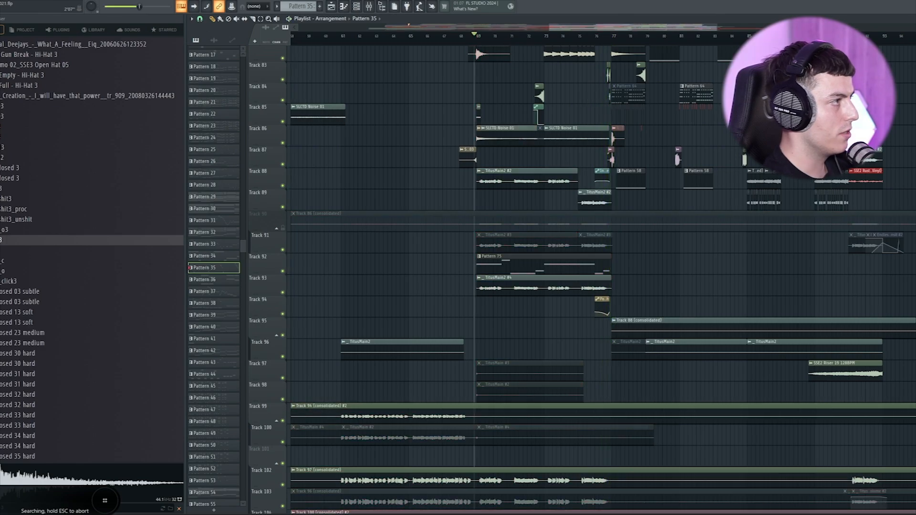
# Step: Review the build-up's transition and sweep tracks, playing the full arrangement from just before bar 73
pyautogui.scroll(5, 473, 35)
pyautogui.scroll(2, 580, 312)
pyautogui.scroll(3, 578, 287)
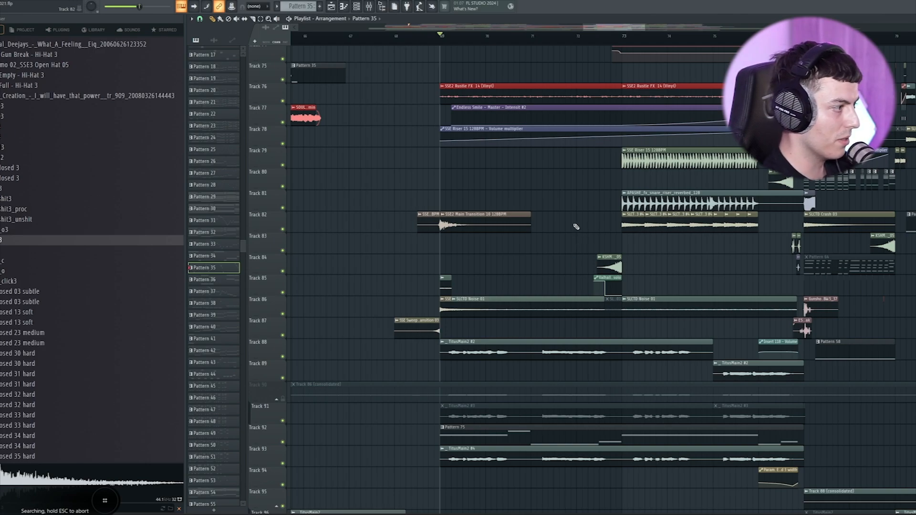
pyautogui.keyDown('ctrl'); pyautogui.scroll(4, 576, 227); pyautogui.keyUp('ctrl')
pyautogui.scroll(-5, 482, 221)
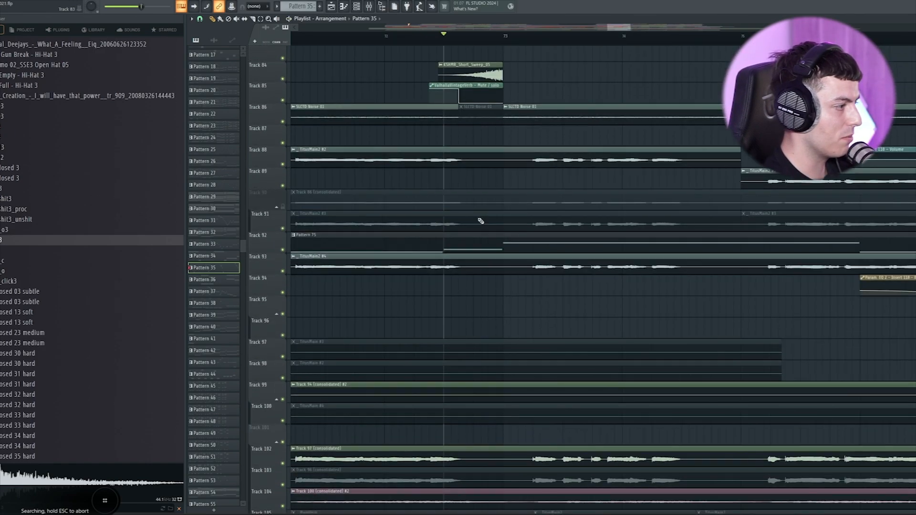
pyautogui.press('space')
pyautogui.scroll(-2, 478, 234)
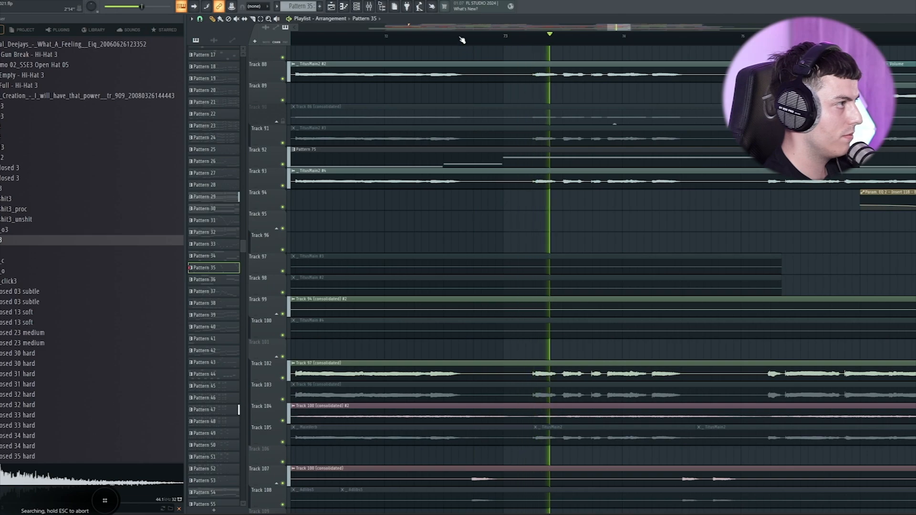
pyautogui.scroll(-12, 477, 201)
pyautogui.press('space')
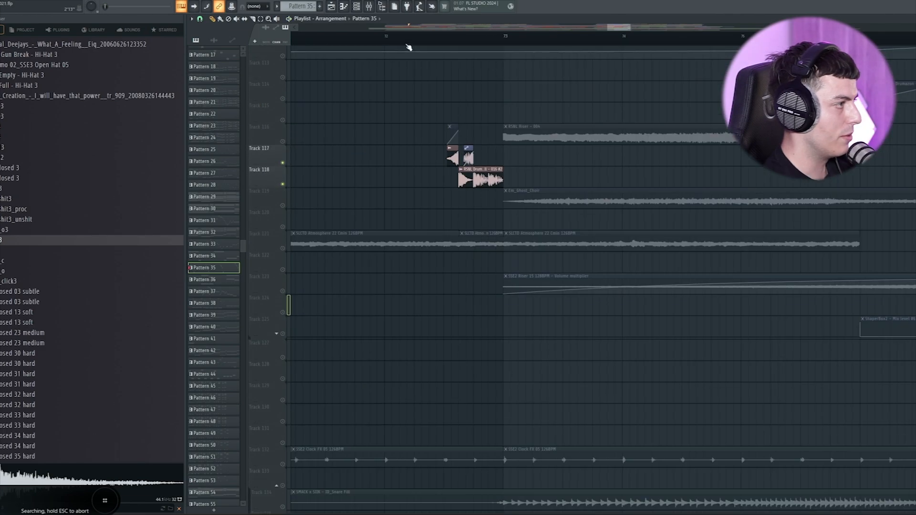
# Step: Solo Tracks 116, 117 and 118 and play their drum fill and riser clips across bar 73
pyautogui.click(436, 35)
pyautogui.keyDown('ctrl'); pyautogui.scroll(2, 493, 125); pyautogui.keyUp('ctrl')
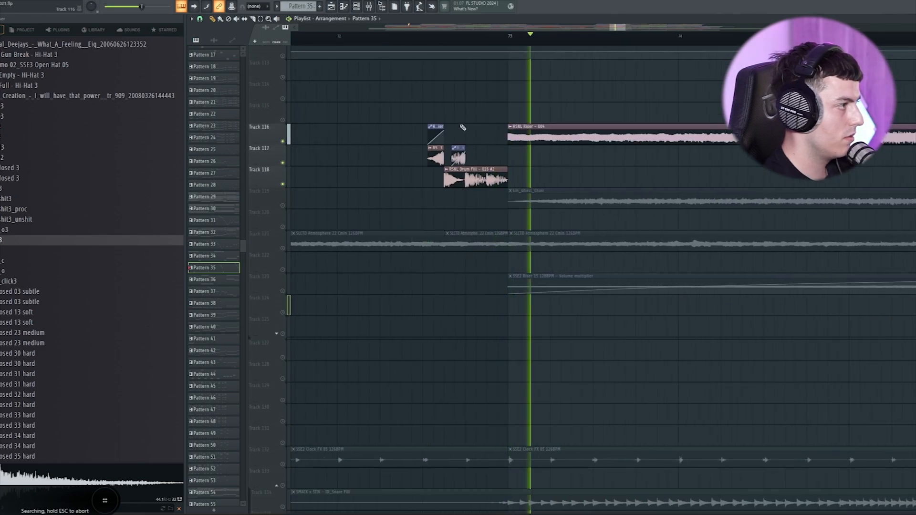
# Step: Stop playback, take Tracks 116, 117 and 118 out of solo, and return to the riser and sweep tracks around bar 73
pyautogui.press('space')
pyautogui.rightClick(283, 184)
pyautogui.rightClick(283, 185)
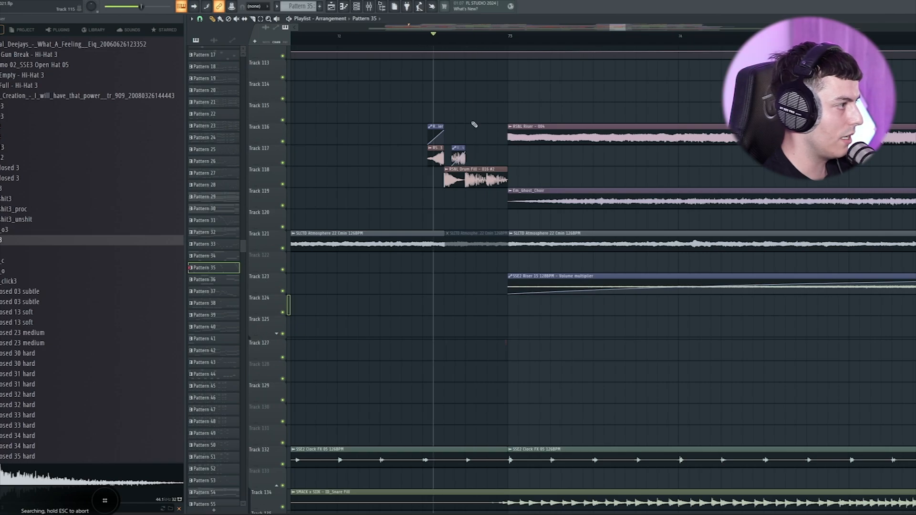
pyautogui.scroll(-3, 470, 143)
pyautogui.scroll(8, 458, 167)
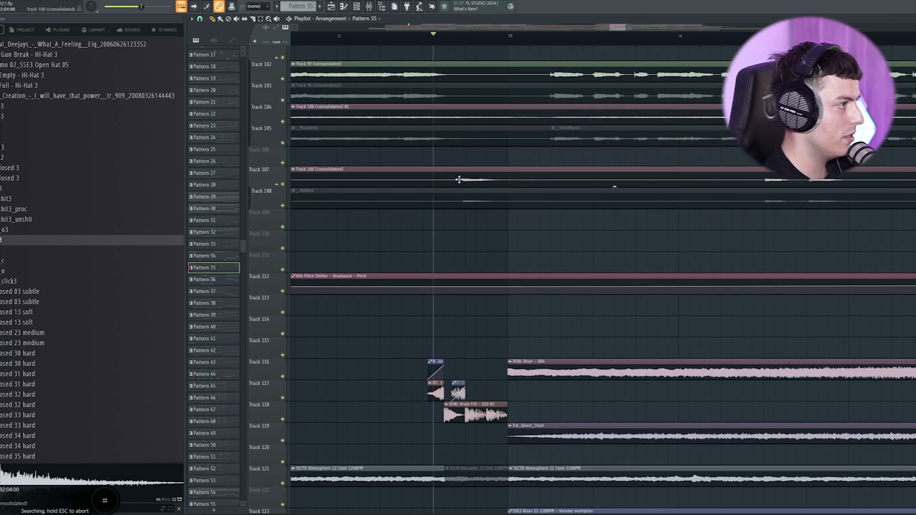
pyautogui.scroll(10, 459, 179)
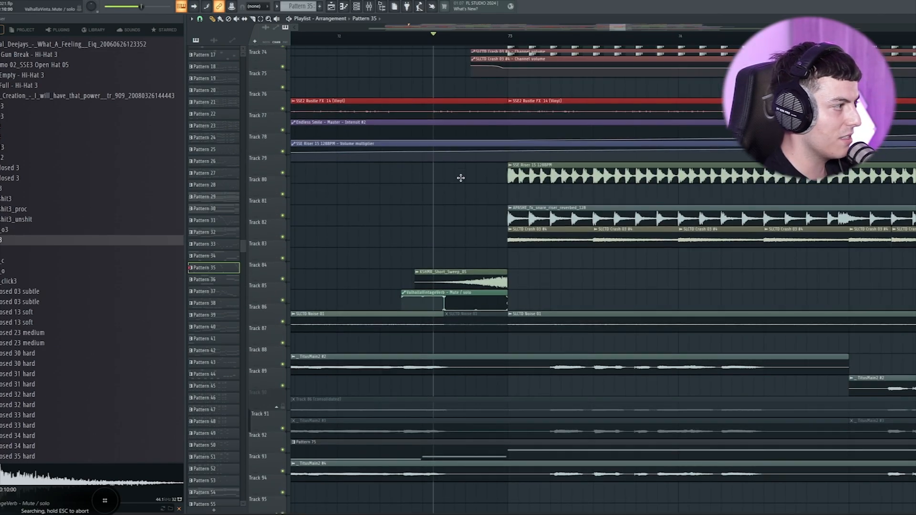
pyautogui.scroll(2, 460, 178)
# Step: Play the full arrangement from just before bar 73 into the drop at bar 77, and return the playhead to bar 73
pyautogui.click(499, 36)
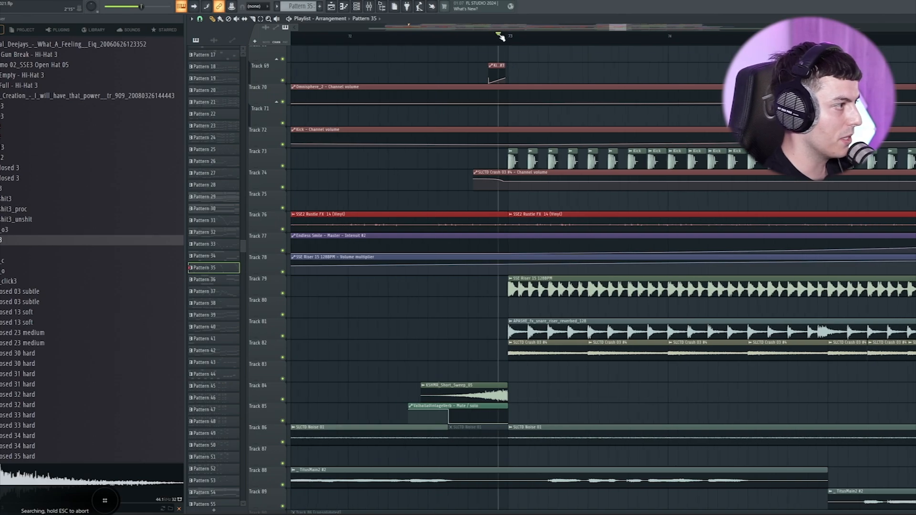
pyautogui.scroll(-4, 497, 36)
pyautogui.scroll(2, 570, 295)
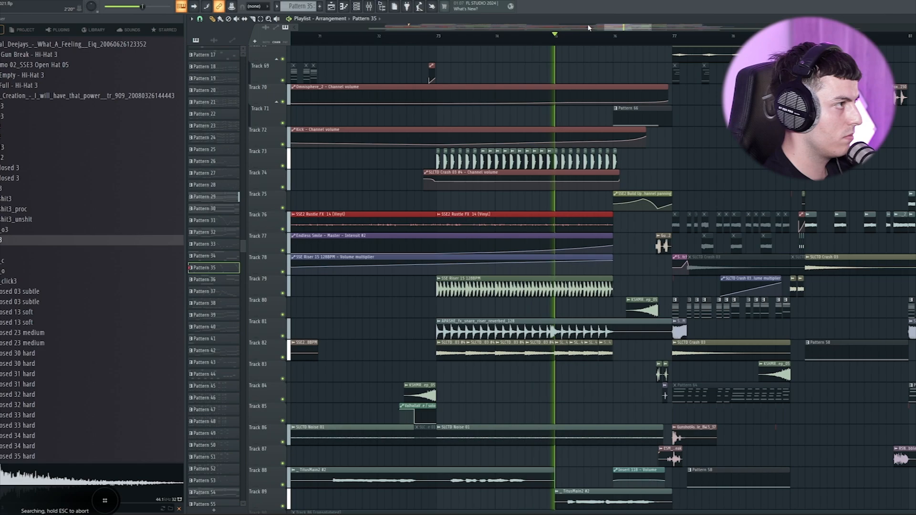
pyautogui.scroll(-1, 588, 24)
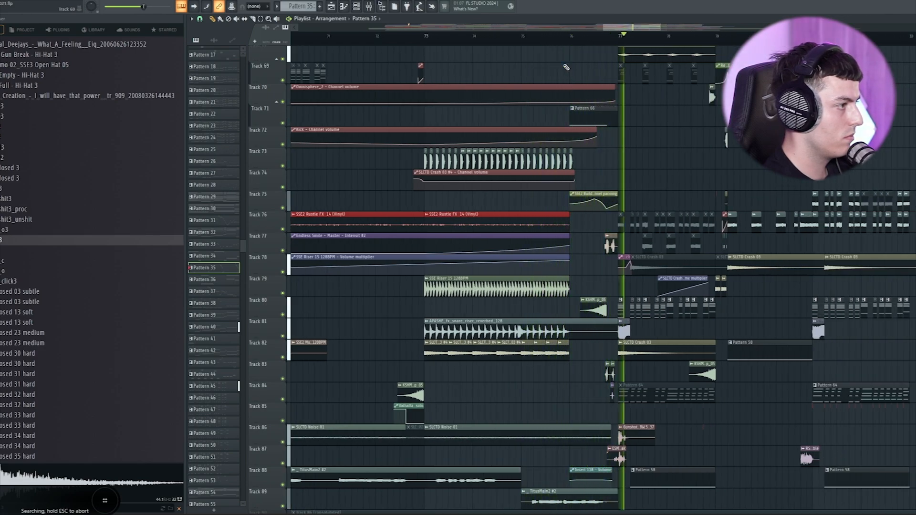
pyautogui.click(428, 39)
pyautogui.scroll(3, 448, 34)
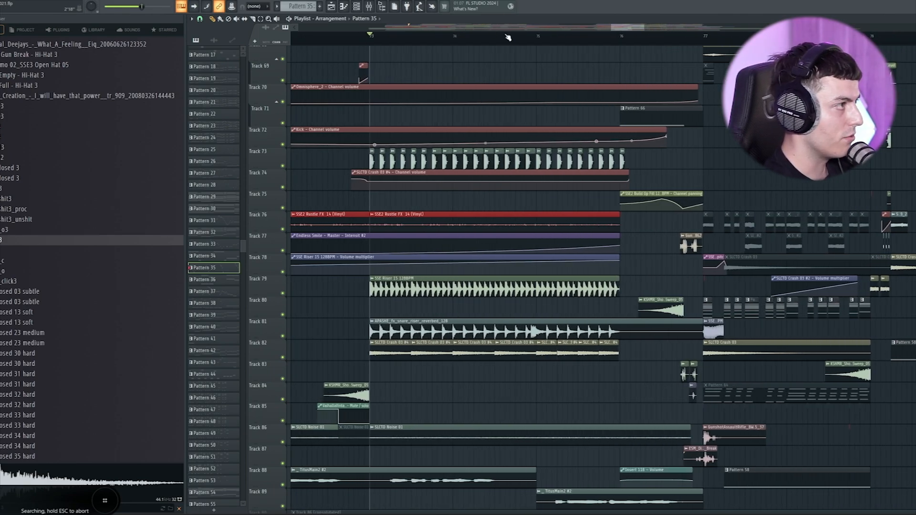
# Step: Move the playhead to bar 76 and audition the drum fill track leading into bar 77
pyautogui.scroll(-2, 509, 34)
pyautogui.click(521, 35)
pyautogui.scroll(-9, 525, 170)
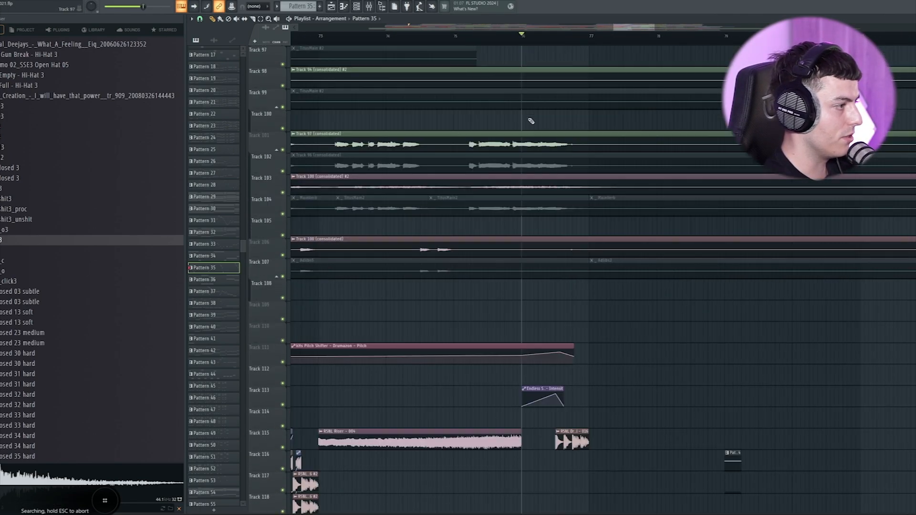
pyautogui.scroll(-9, 531, 121)
pyautogui.rightClick(283, 272)
pyautogui.press('space')
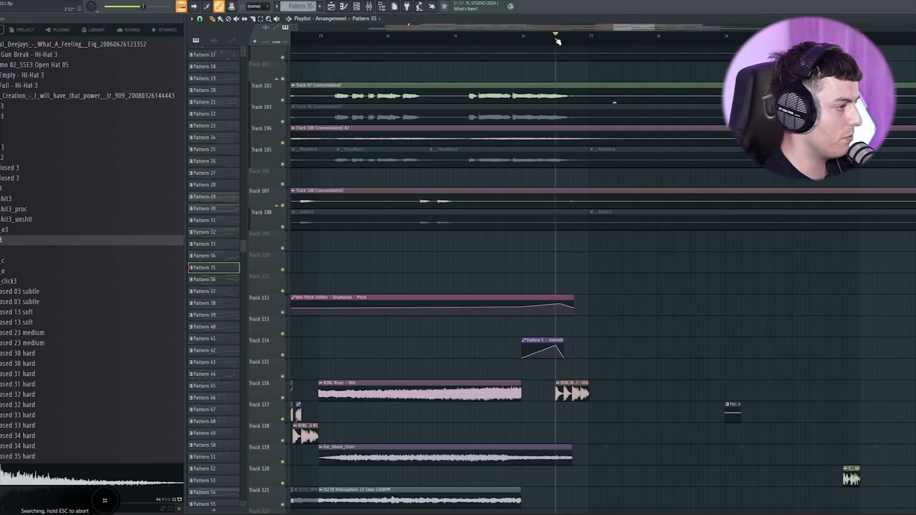
# Step: Open the RSNL Drum Fill - 016 clip on Track 116 before bar 77 and close its settings
pyautogui.doubleClick(571, 383)
pyautogui.press('Escape')
pyautogui.scroll(3, 552, 256)
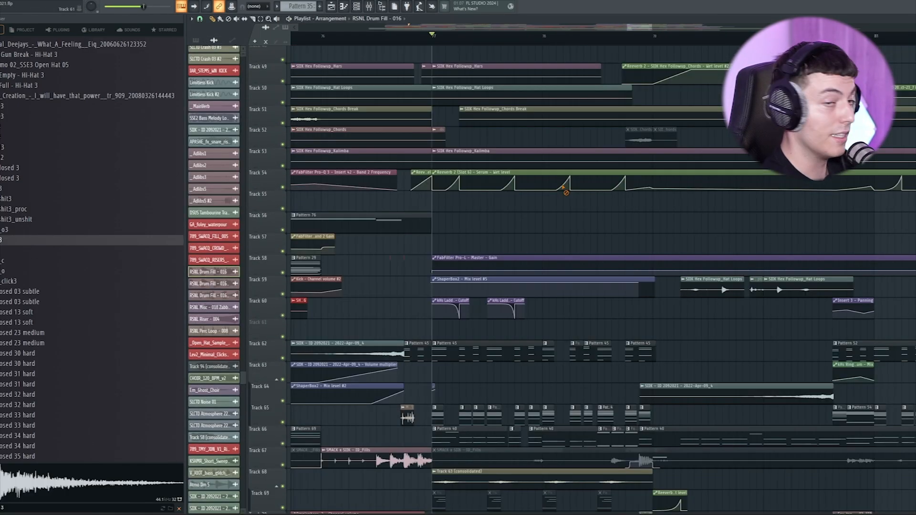
# Step: Play the drop from bar 77 to about bar 80, reviewing its loop, automation, pattern and crash layers
pyautogui.scroll(-6, 580, 273)
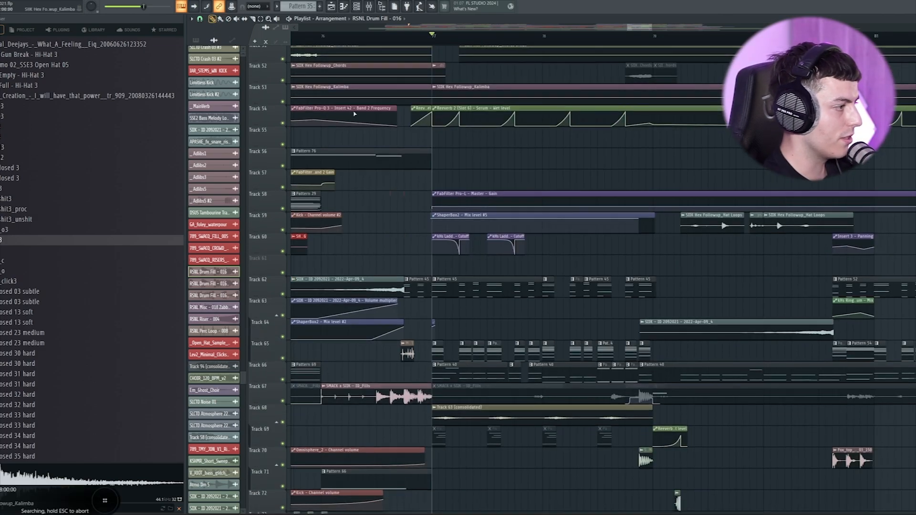
pyautogui.scroll(-3, 580, 273)
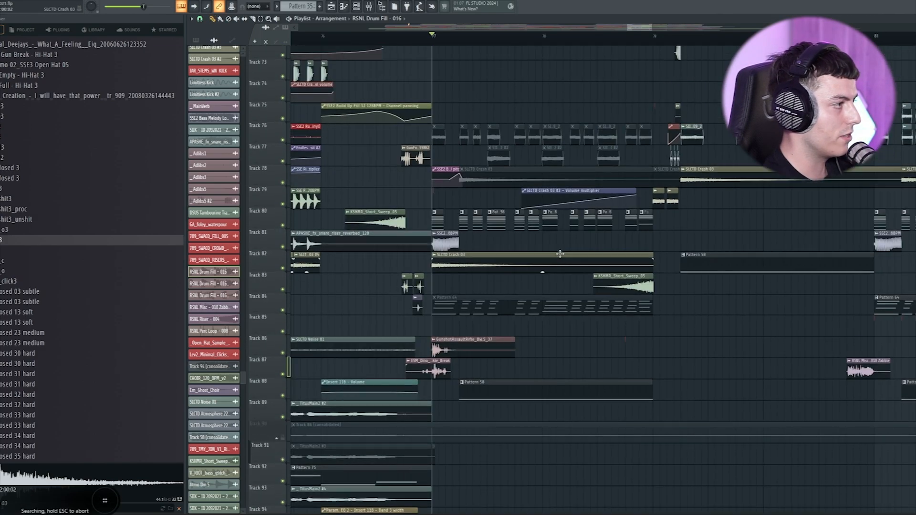
pyautogui.press('space')
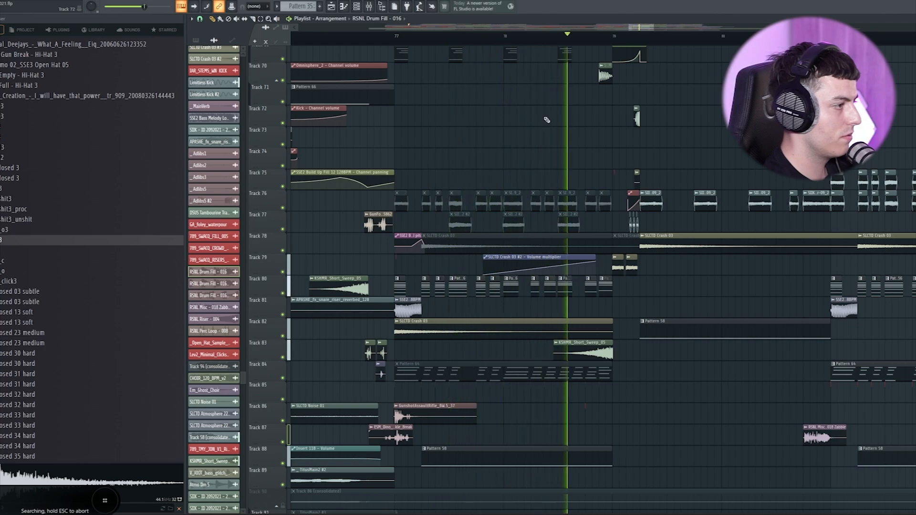
pyautogui.scroll(20, 554, 118)
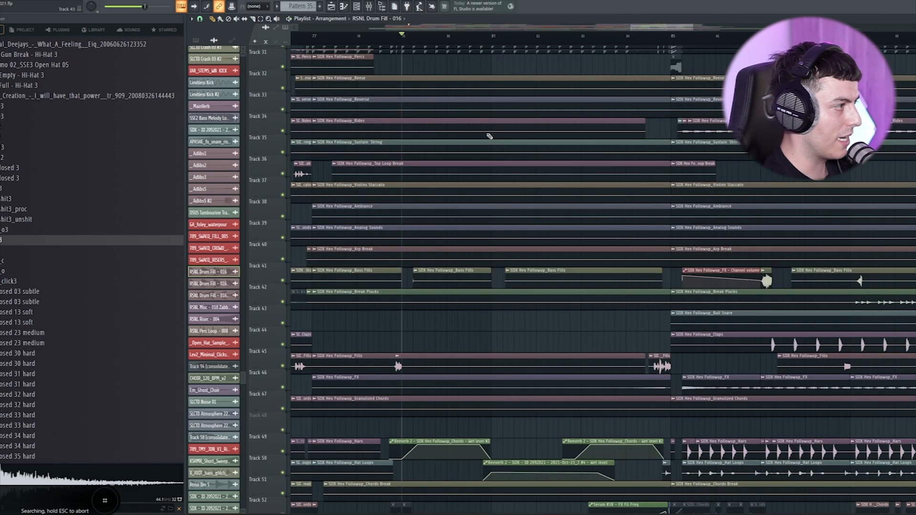
pyautogui.scroll(-3, 491, 143)
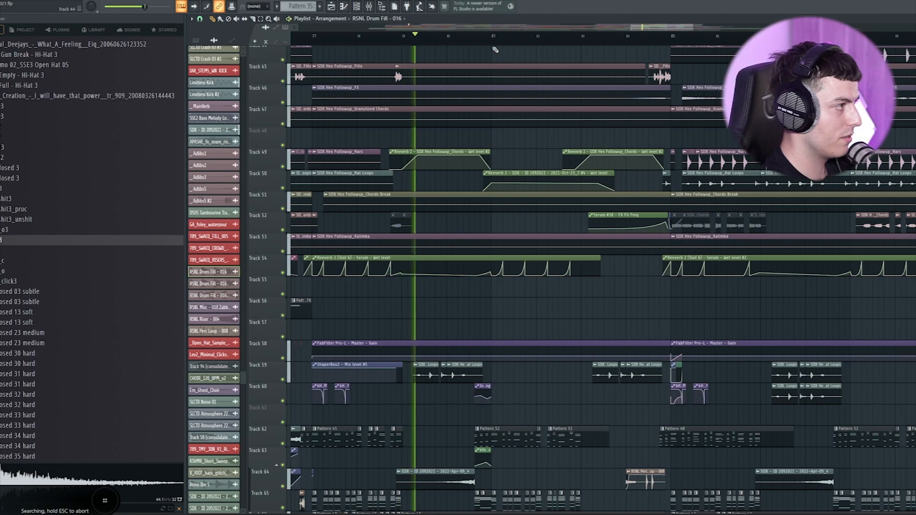
pyautogui.scroll(-18, 524, 236)
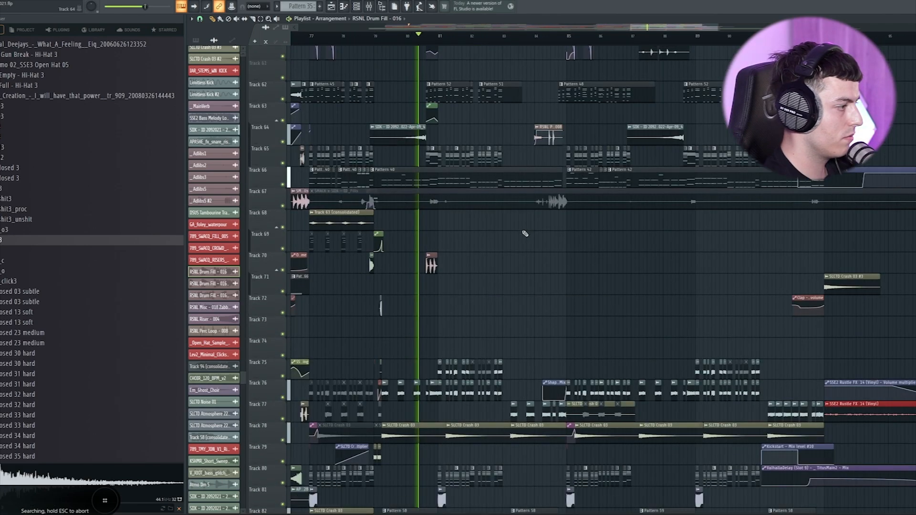